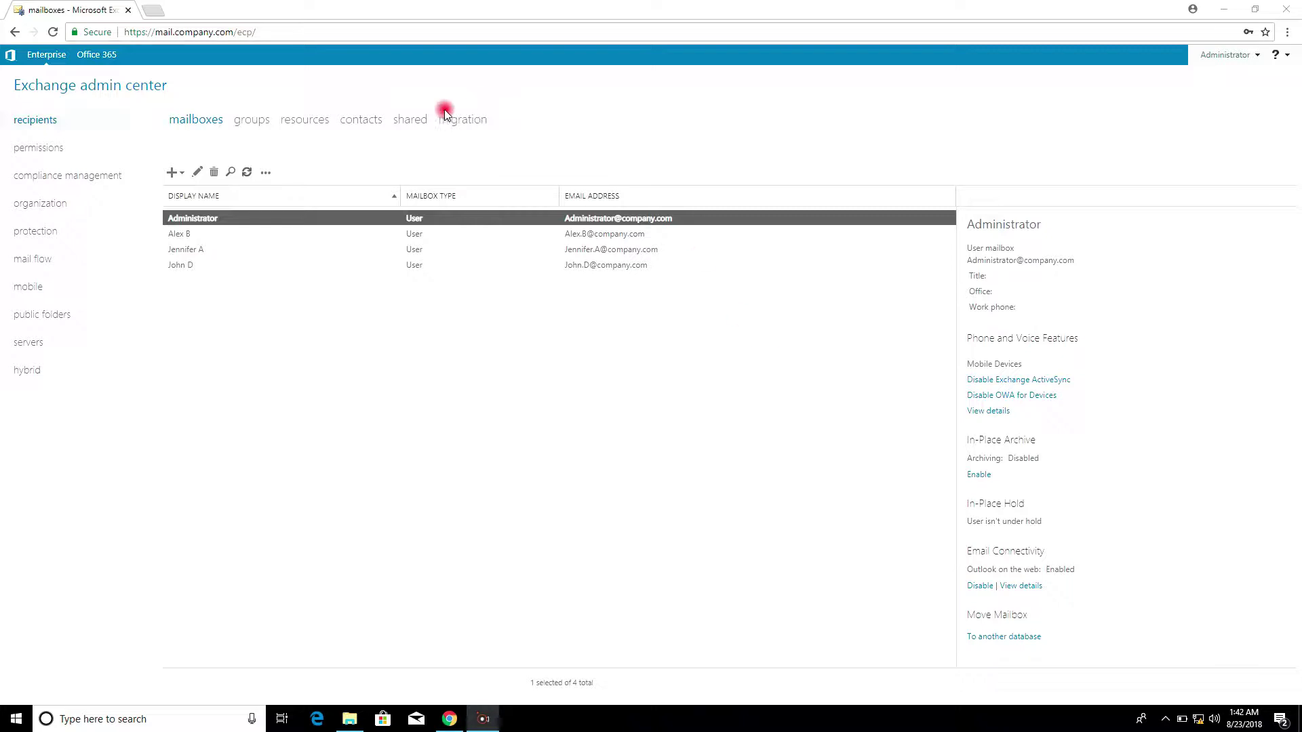
Step: Create a new distribution group and enter 'Company All Users' as its display name
left_click(245, 121)
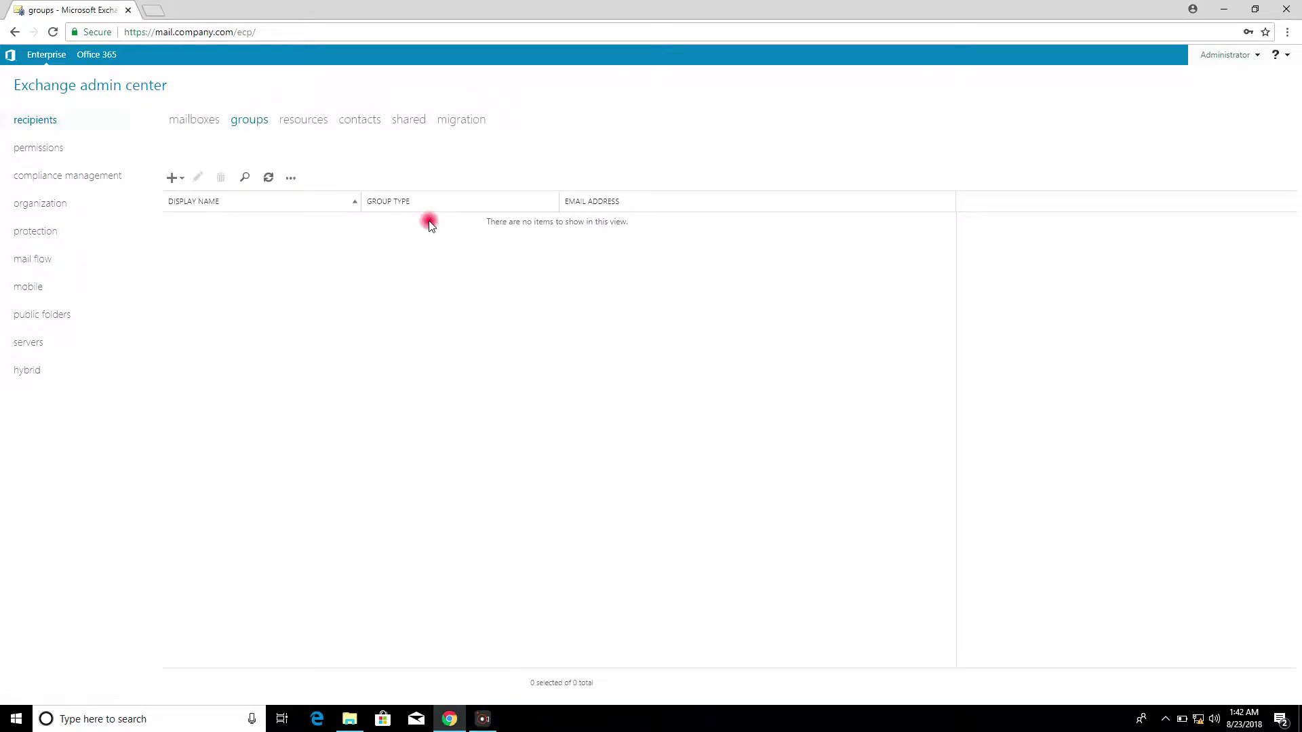
left_click(174, 179)
left_click(190, 201)
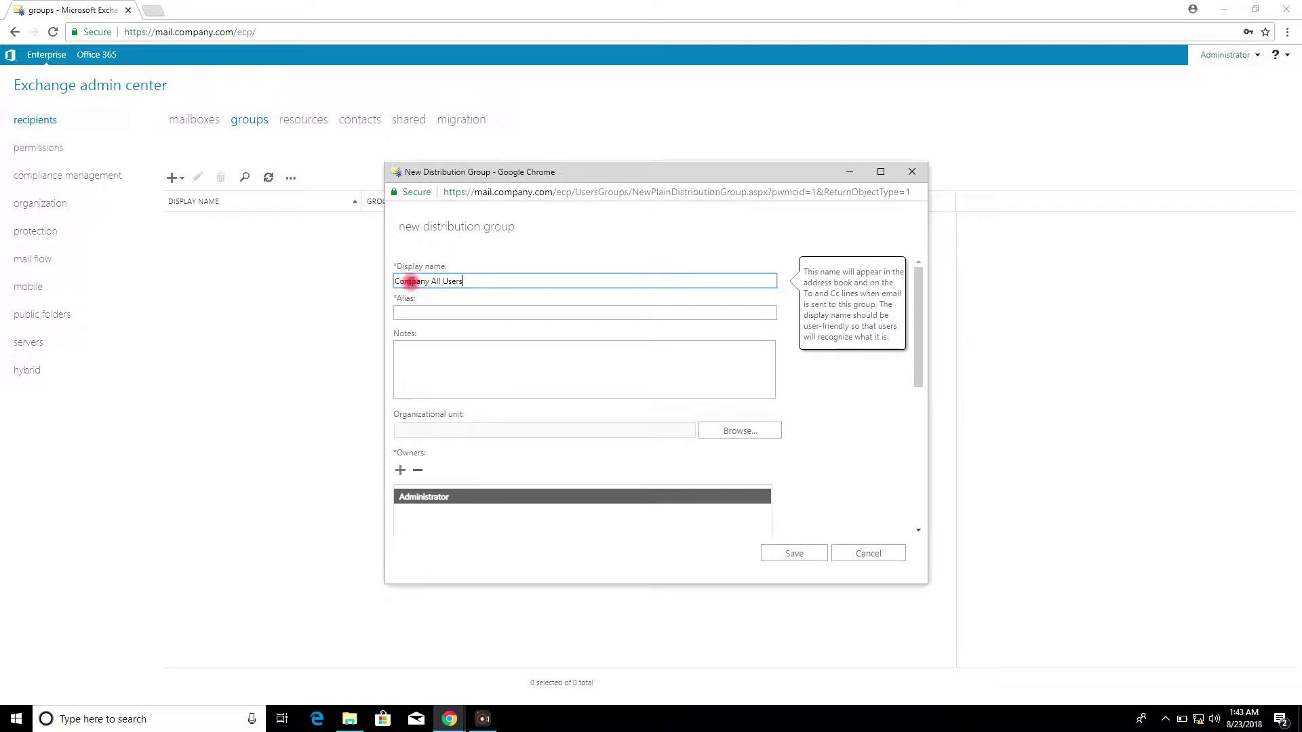
left_click(420, 317)
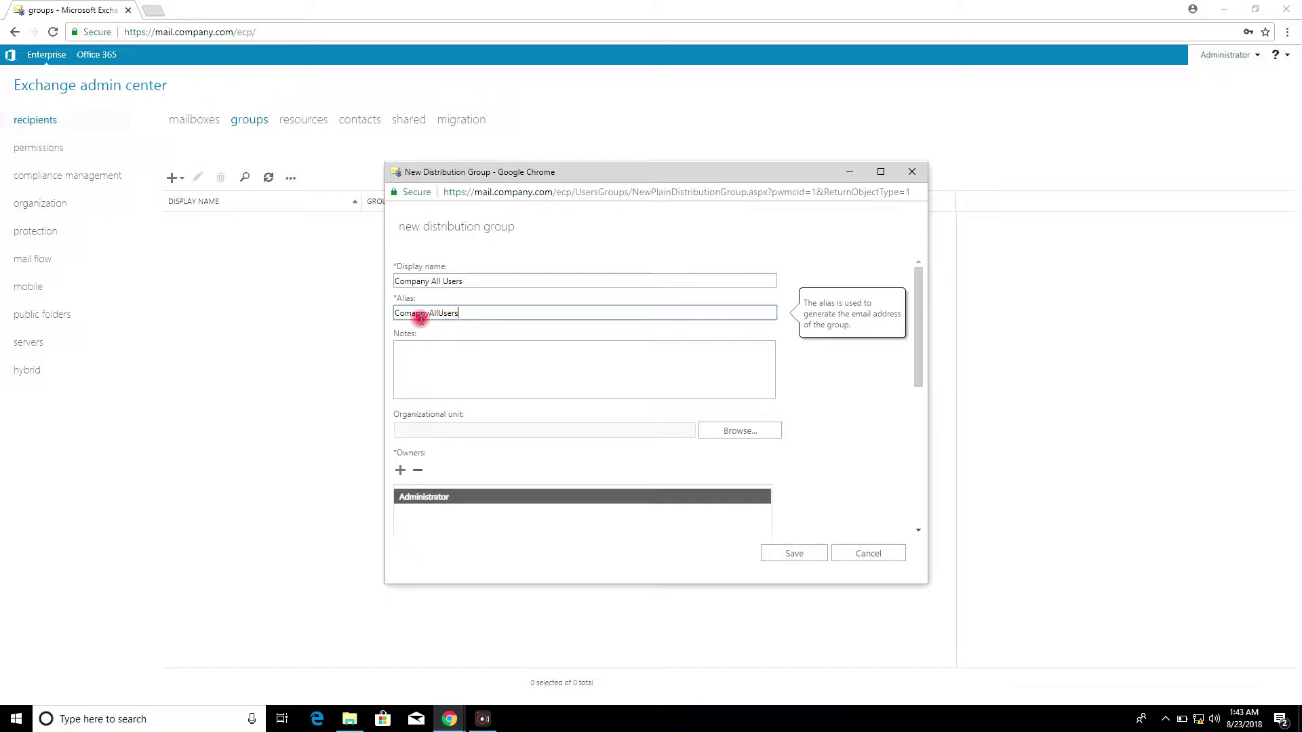
Step: Give the group alias ComapnyAllUsers and place it in the company.local/Users organizational unit
left_click(415, 344)
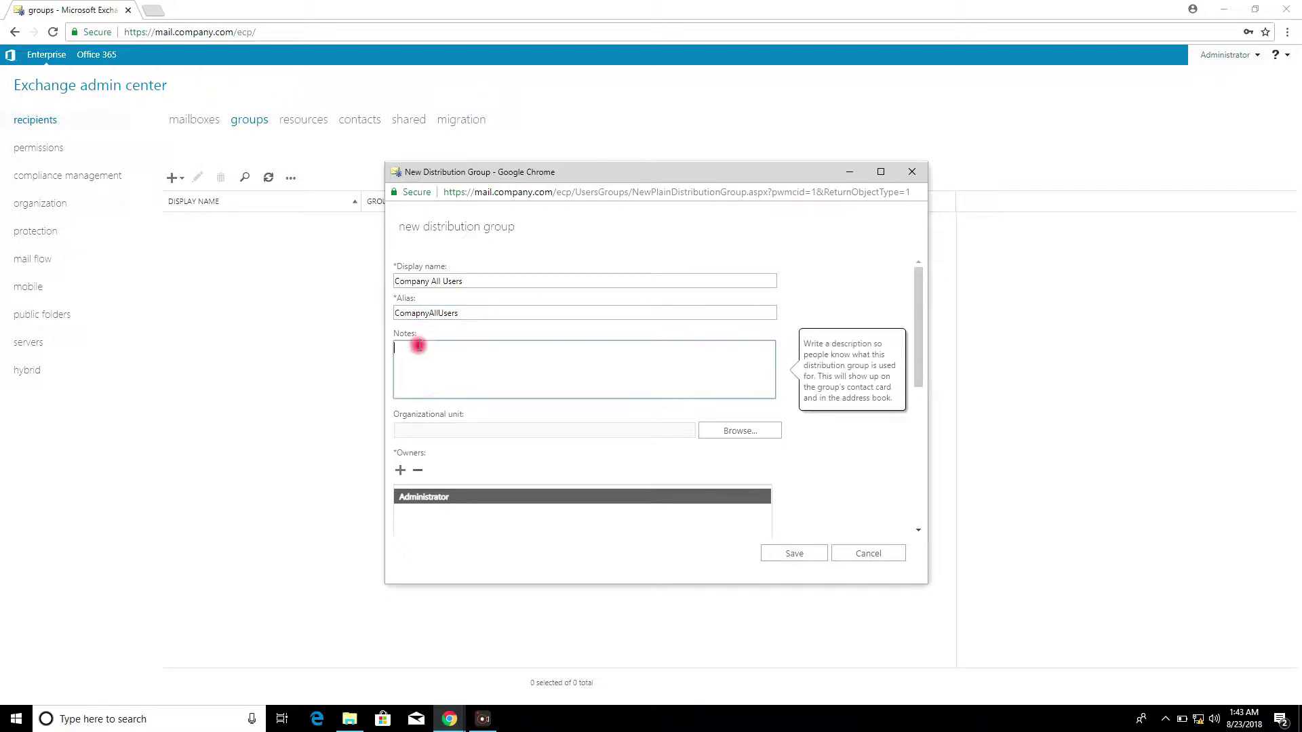
left_click_drag(404, 416, 474, 415)
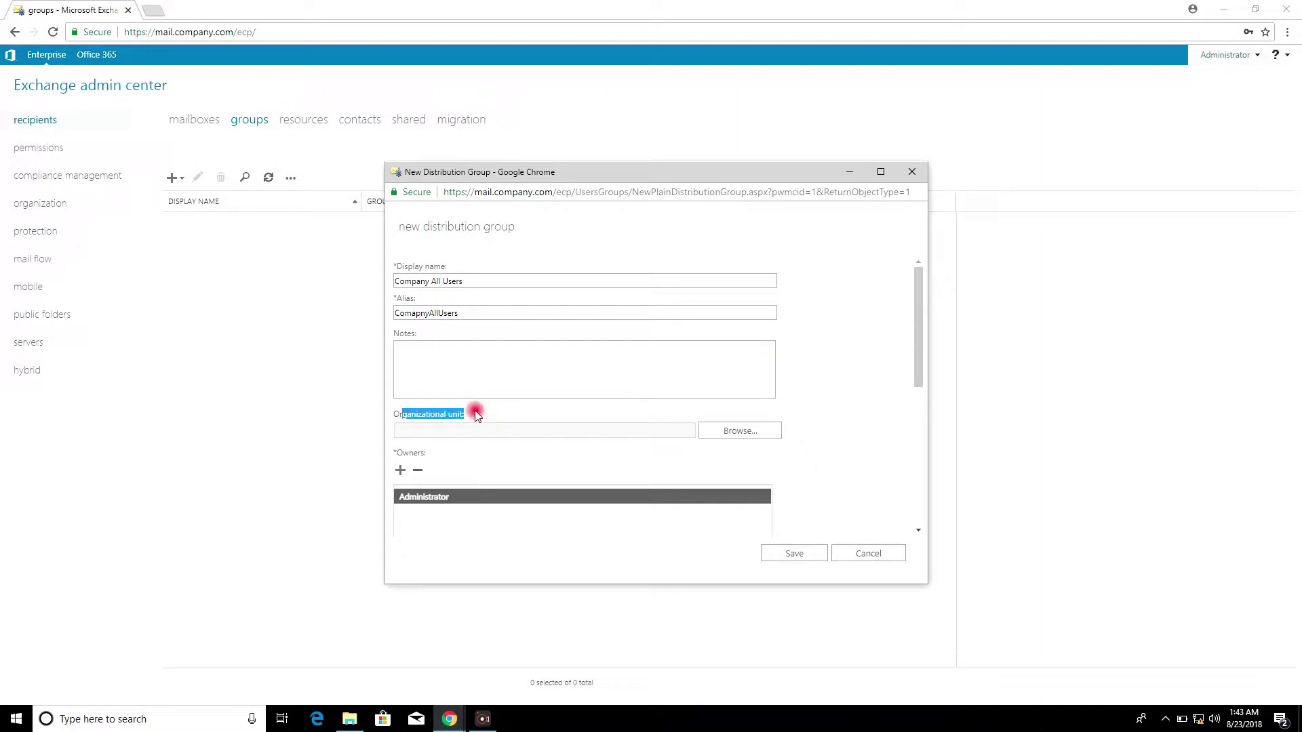
left_click(709, 431)
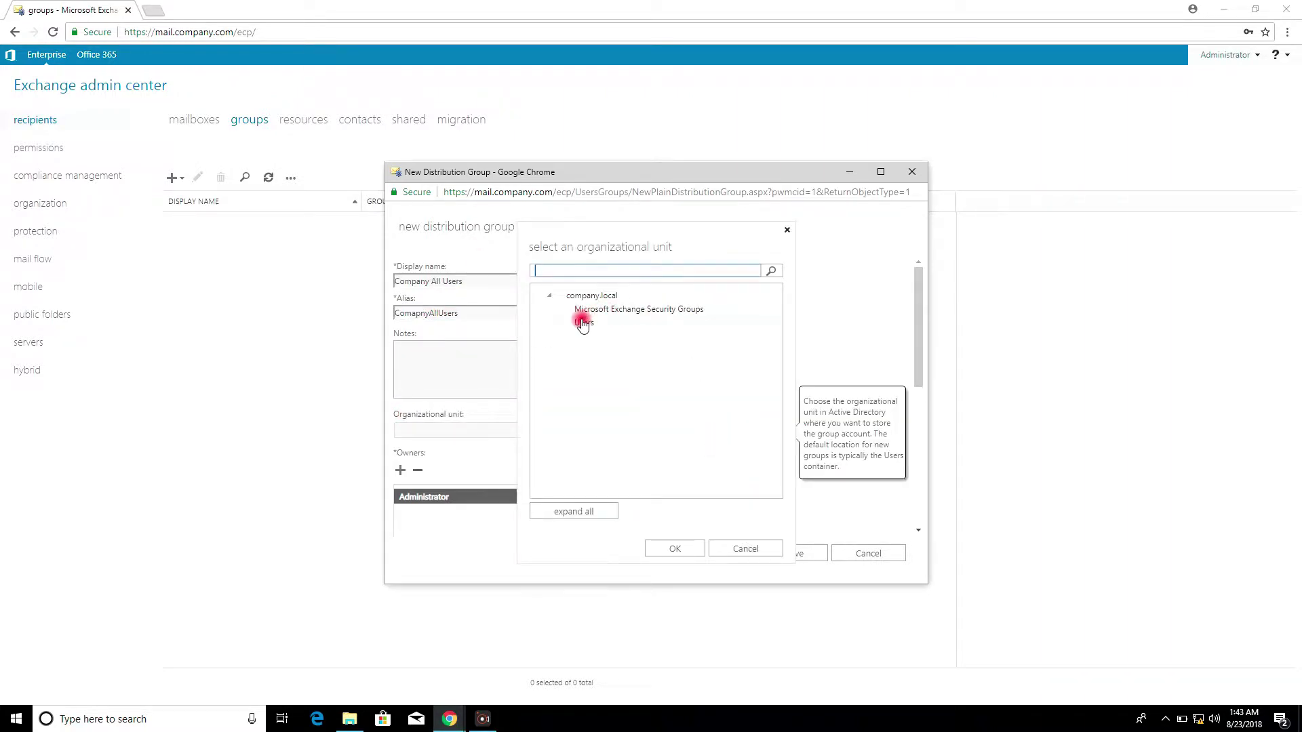
left_click(582, 323)
left_click(677, 547)
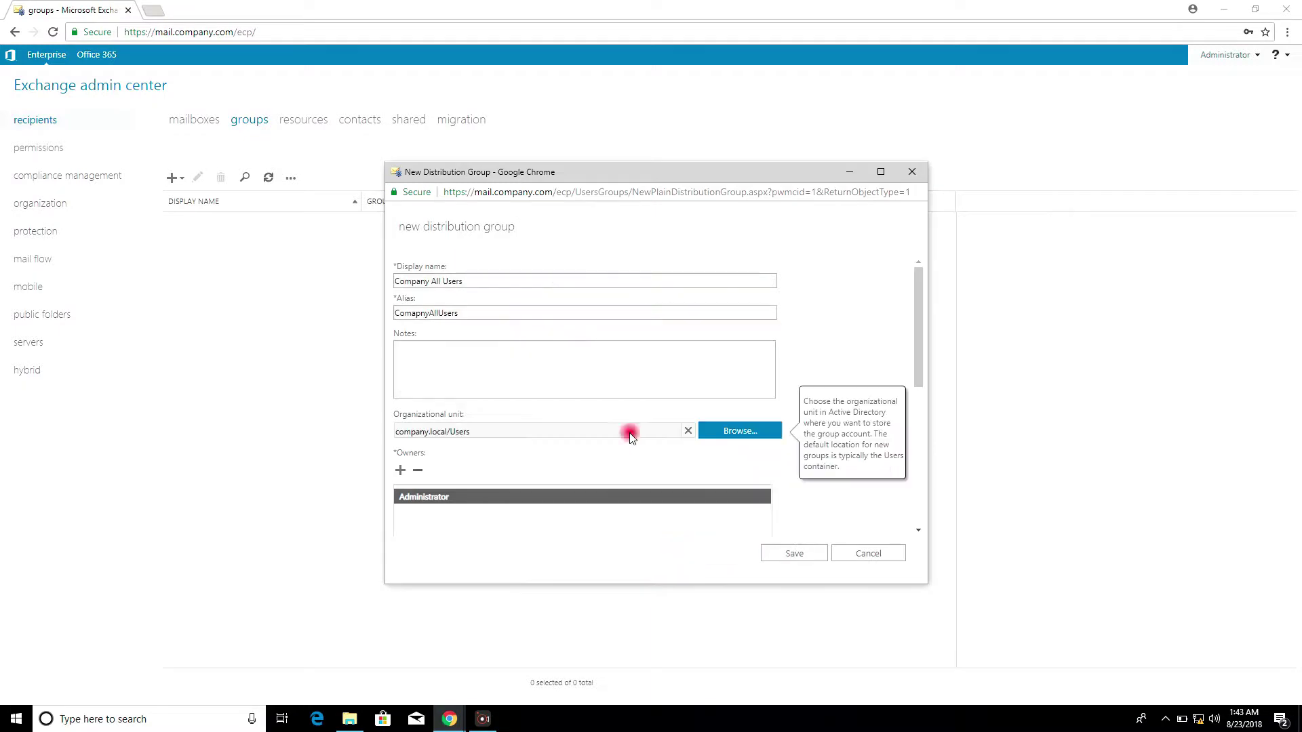
scroll(477, 405, "down", 3)
Step: Add Administrator and the other three recipients to the group's Members list
scroll(468, 379, "down", 3)
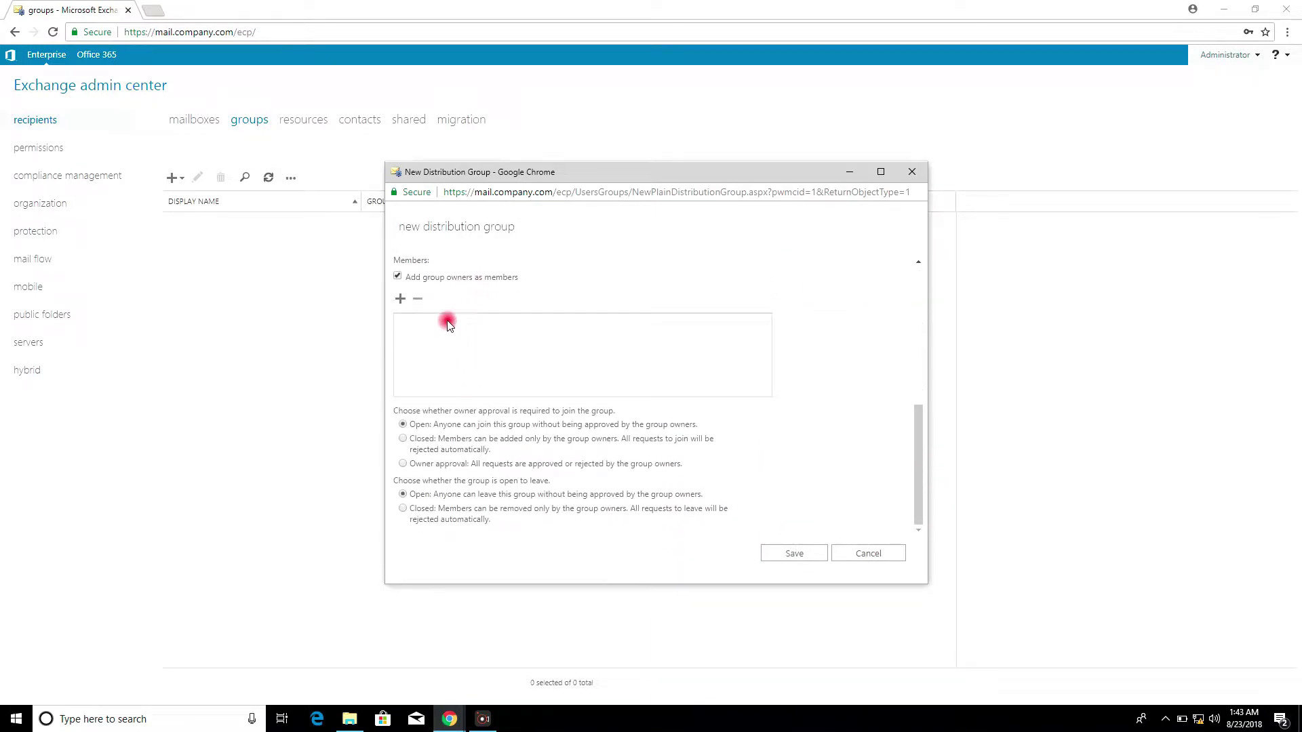
left_click(400, 300)
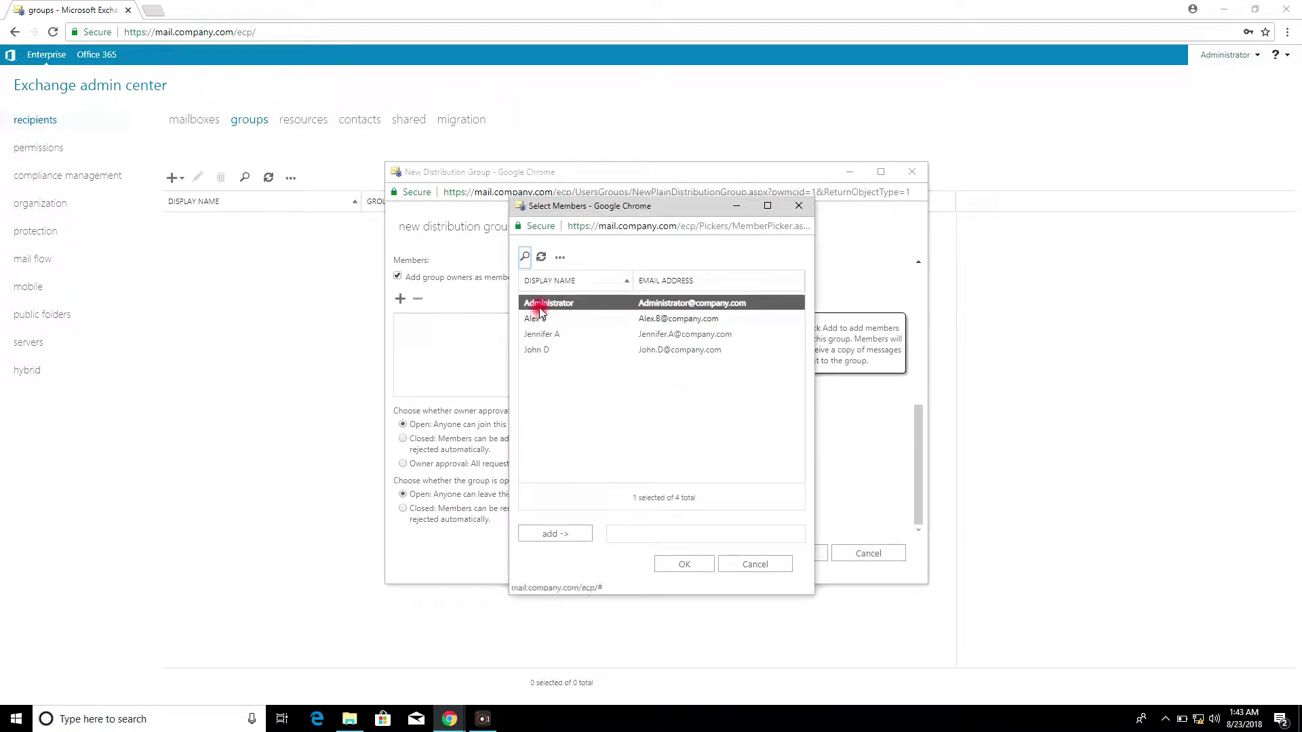
left_click(532, 351, "shift")
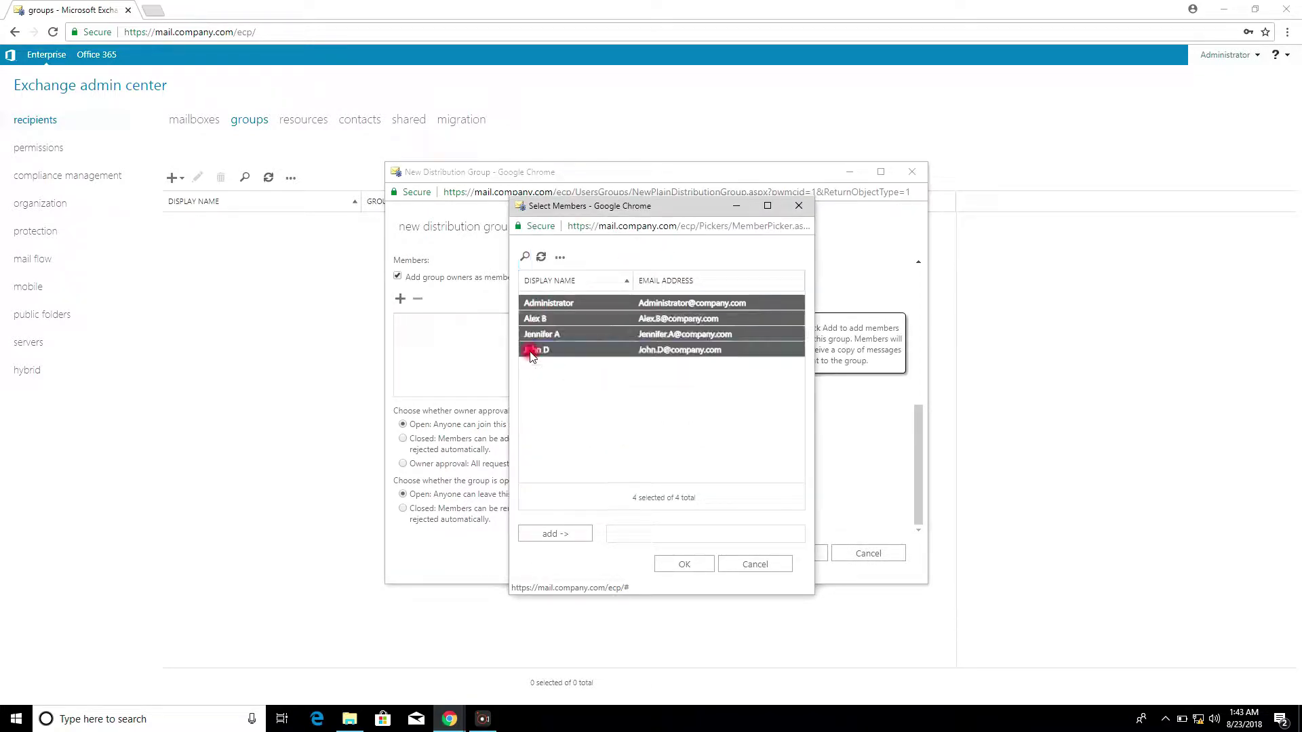
left_click(575, 536)
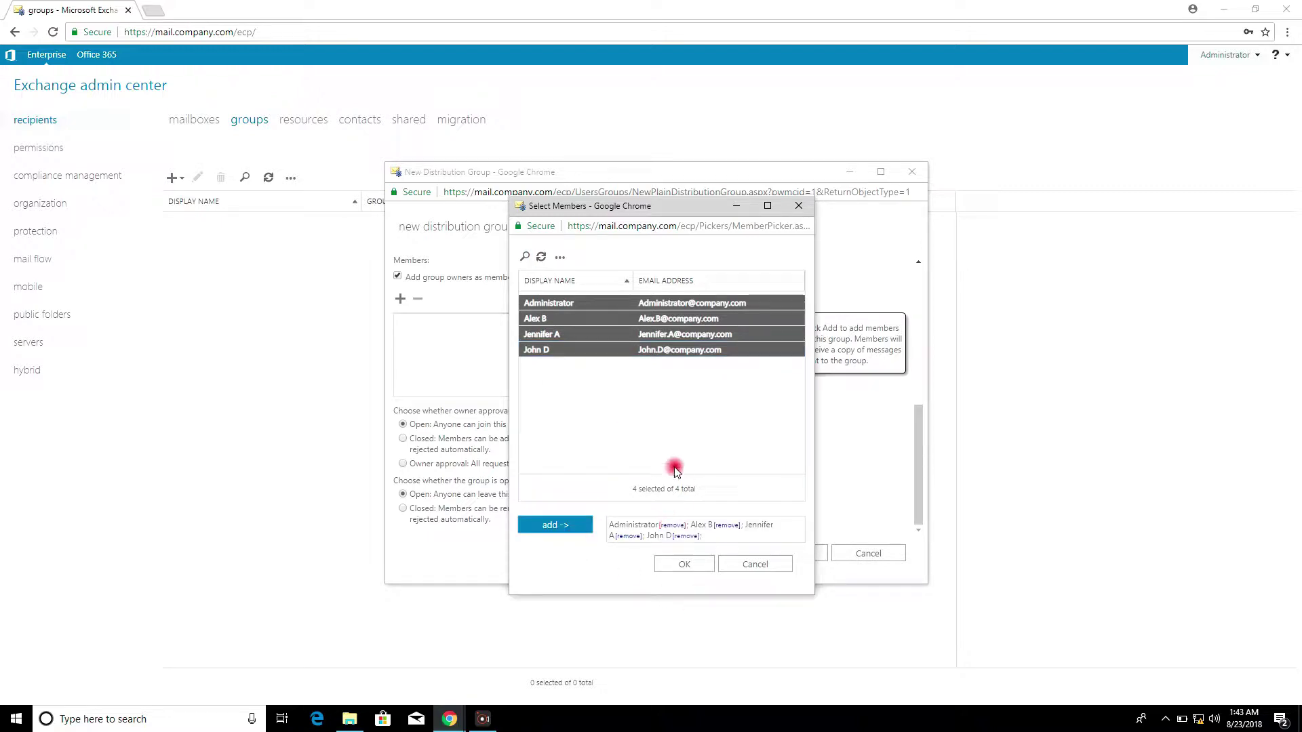
left_click(687, 564)
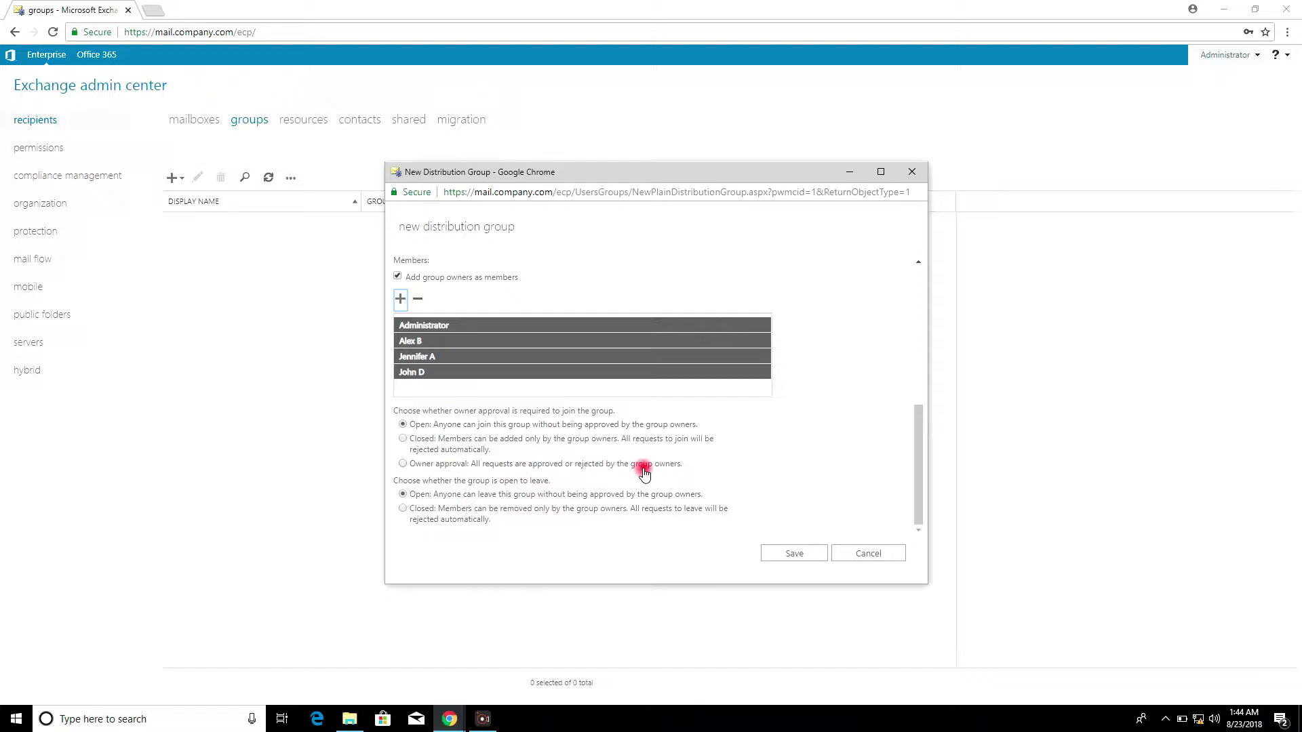
Step: Set joining and leaving to Closed, save Company All Users, and open a new browser tab
left_click(405, 439)
left_click(402, 509)
left_click(787, 555)
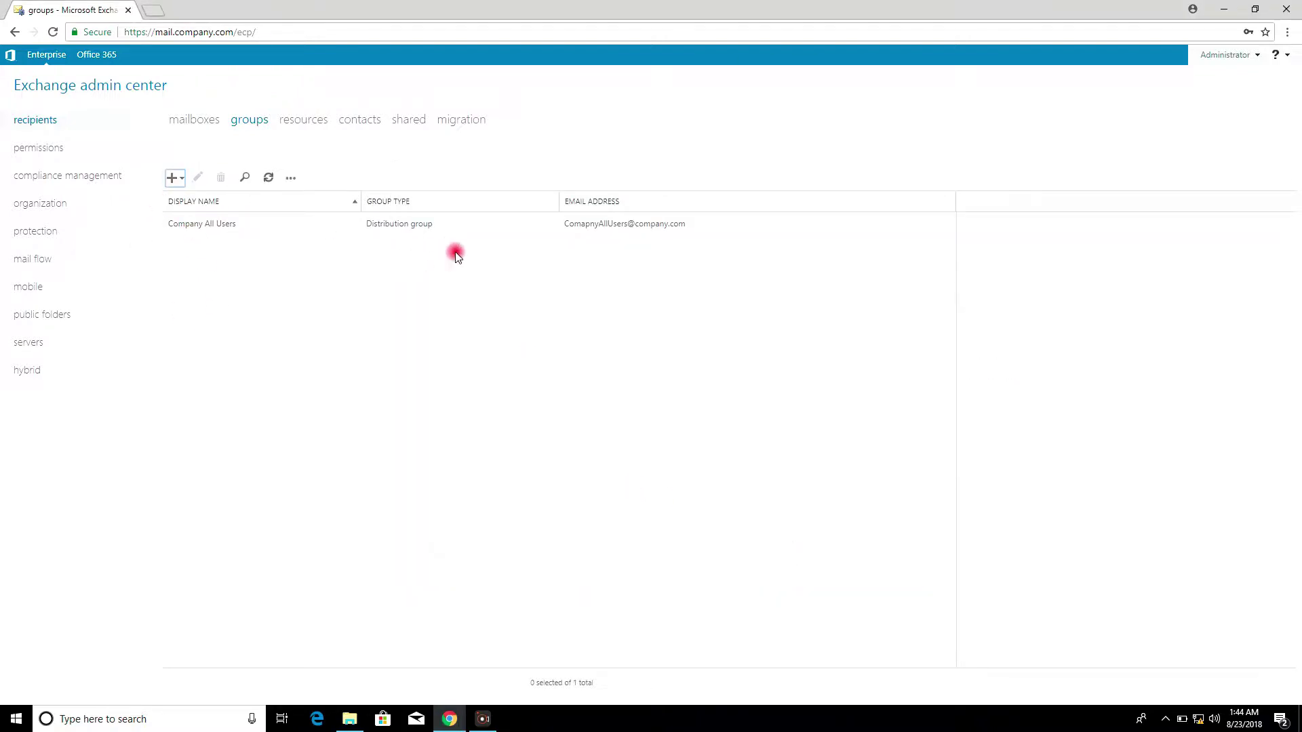
left_click(152, 10)
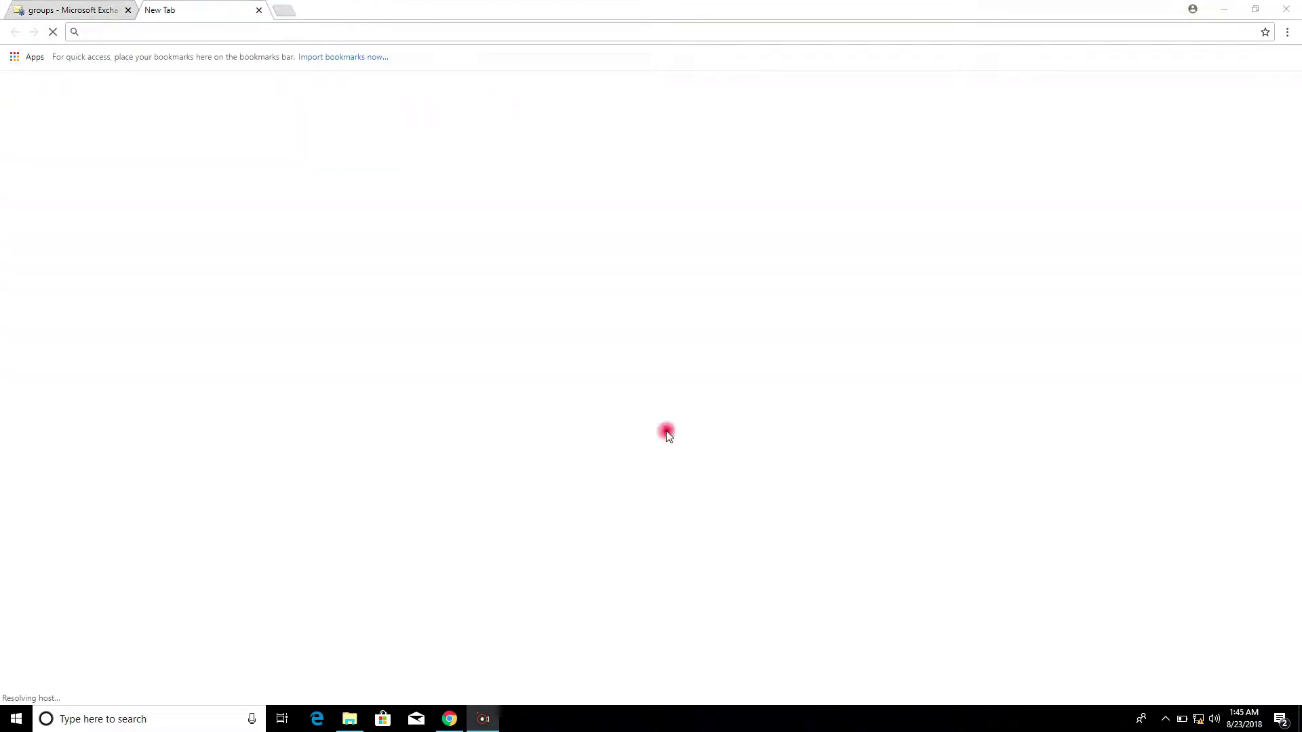
left_click(210, 31)
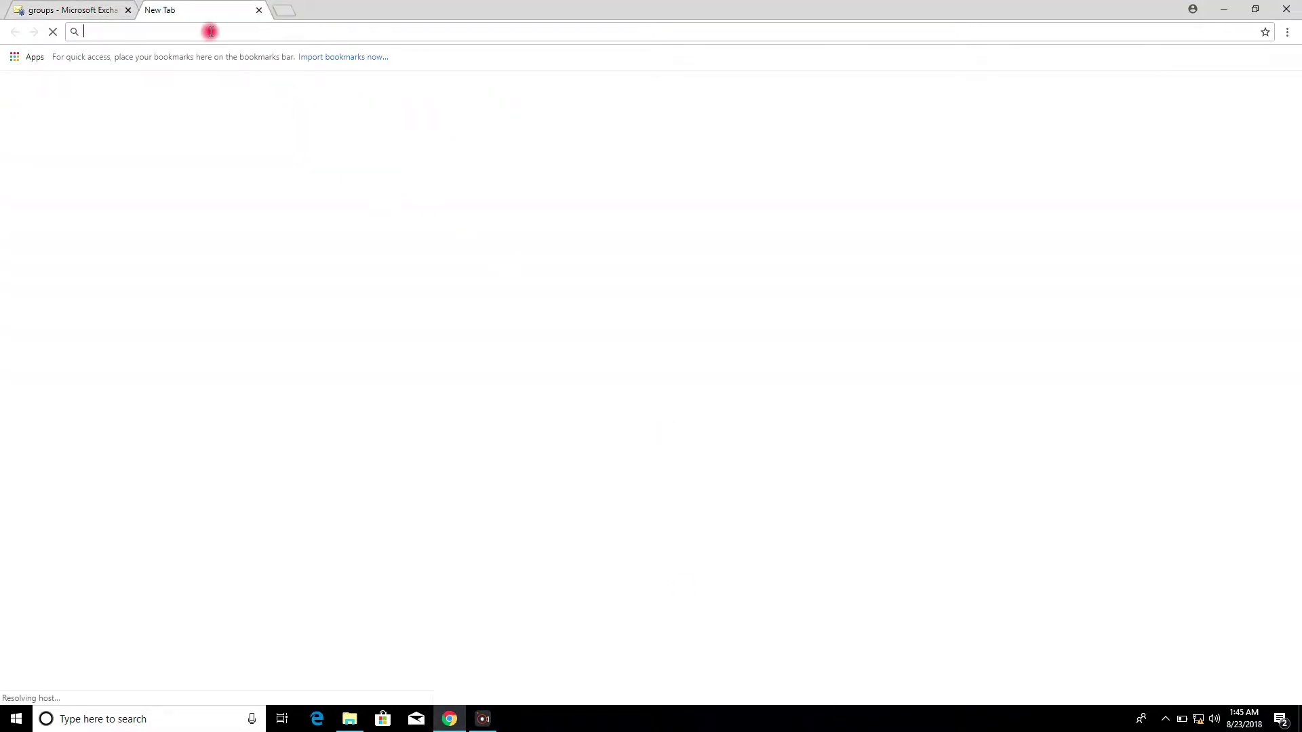
type("mail.comp")
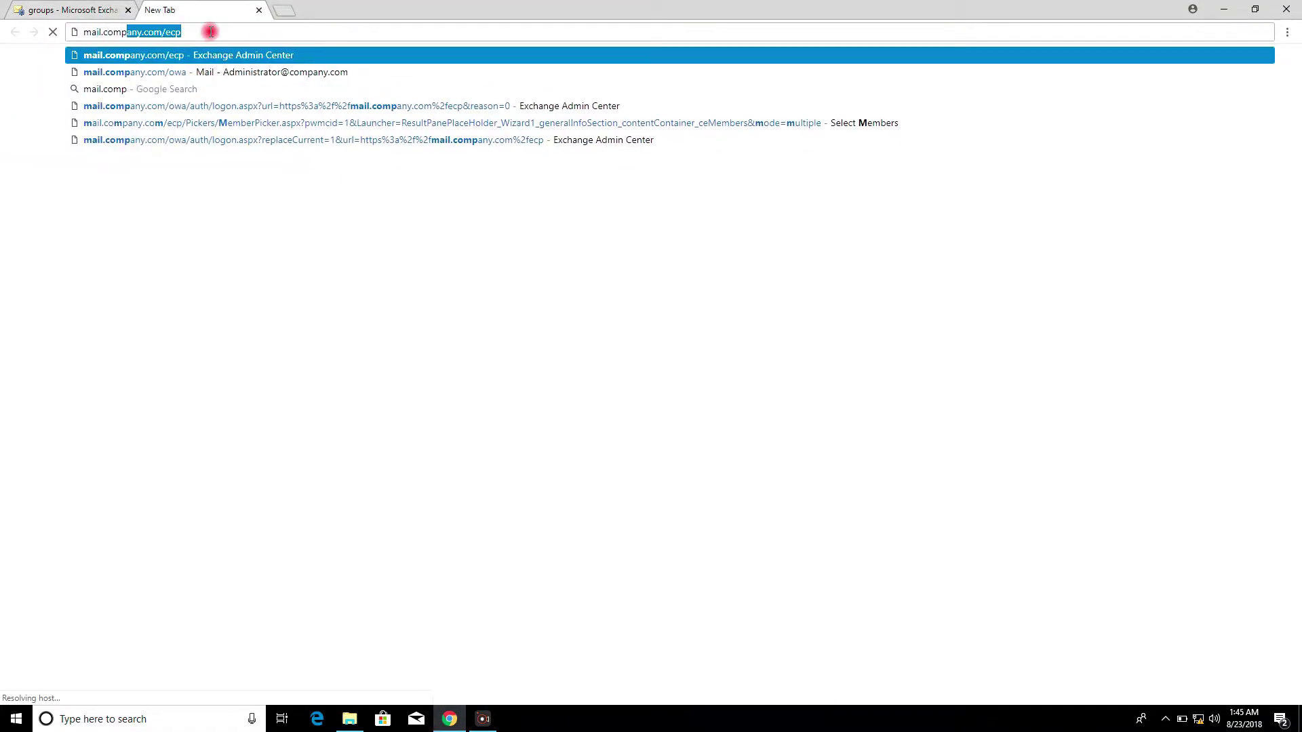
type("any.com")
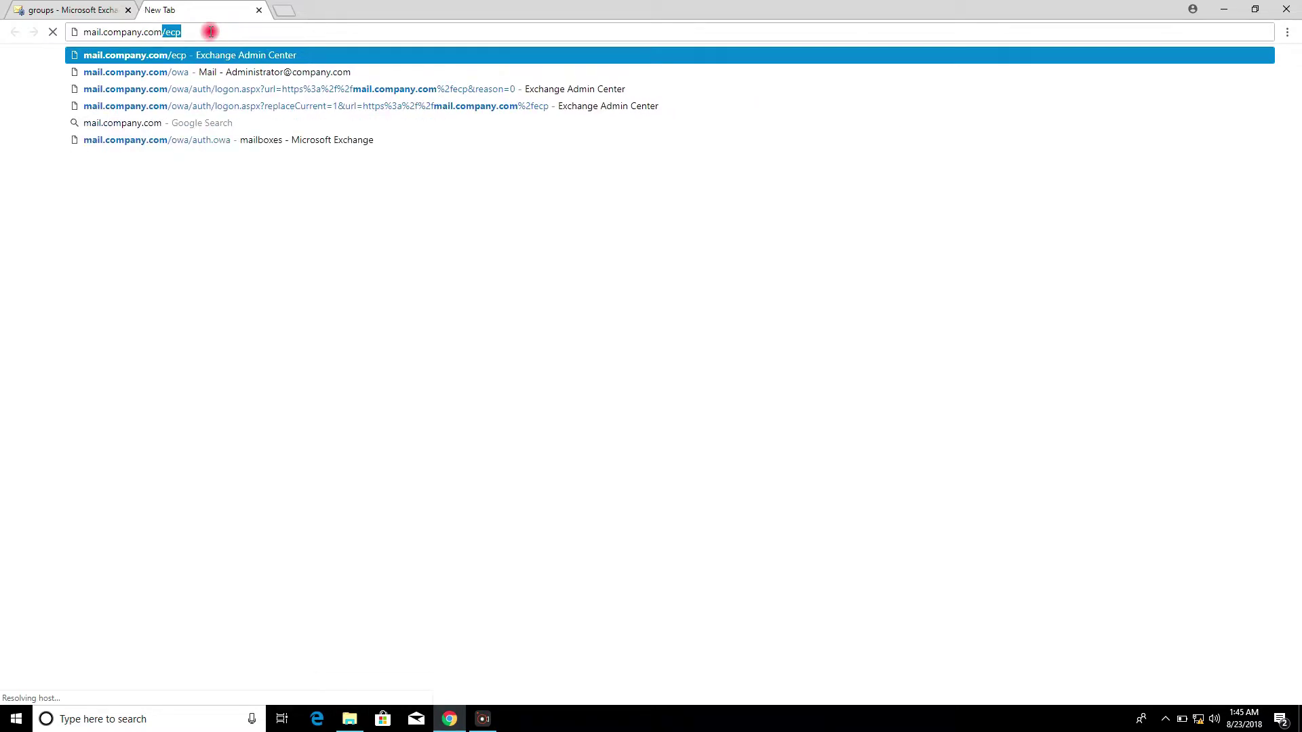
type("/owa")
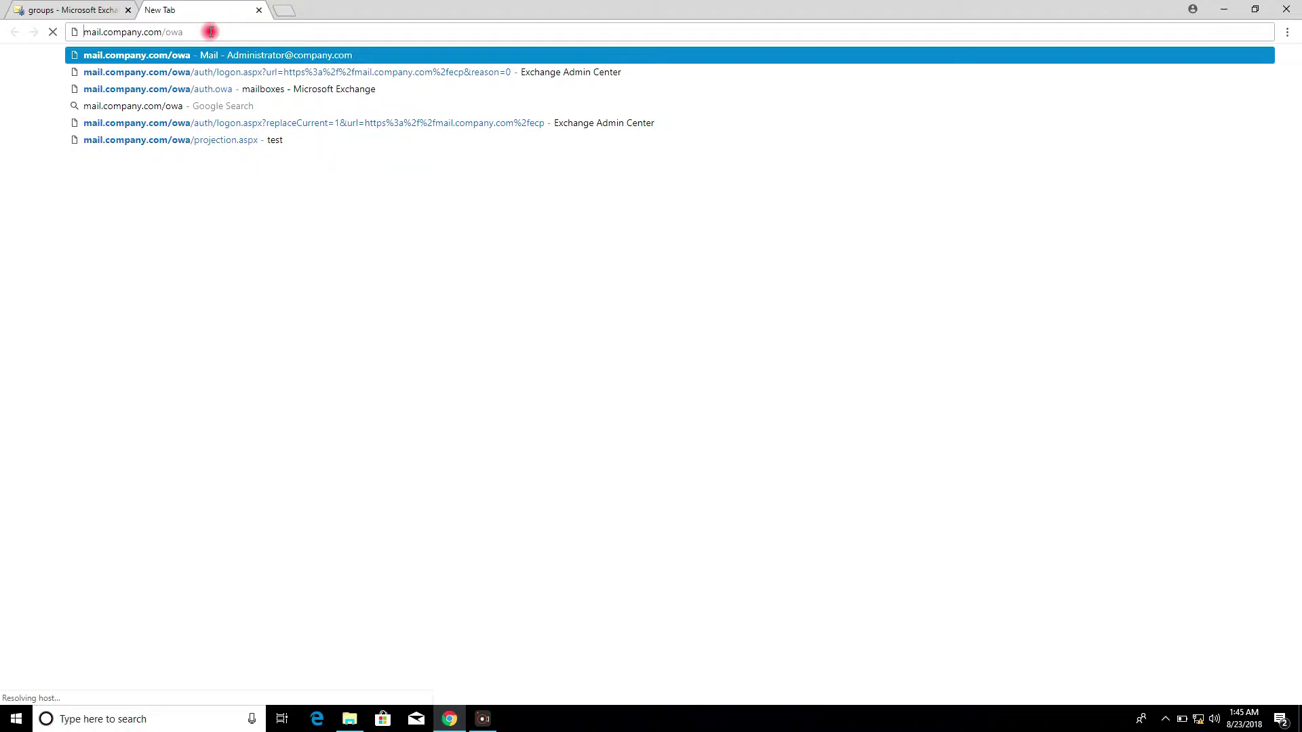
key("Escape")
type("p")
key("BackSpace")
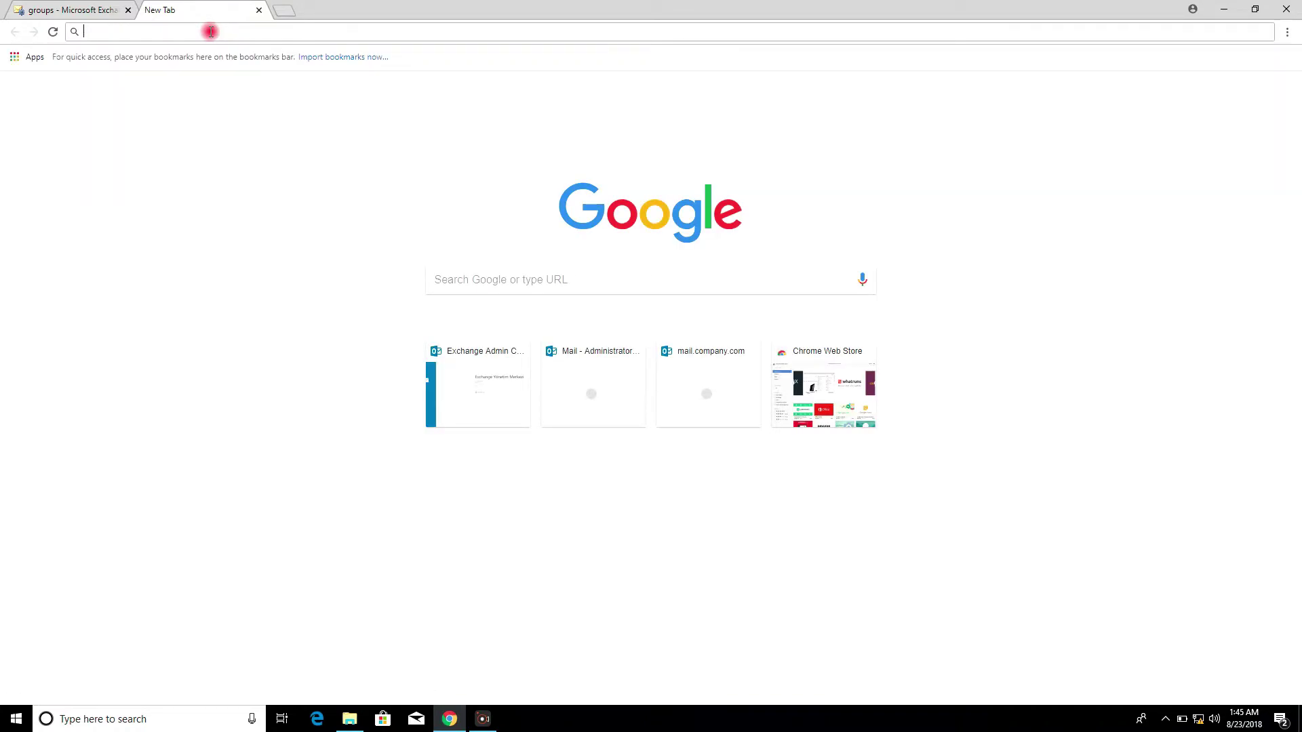
type("https:")
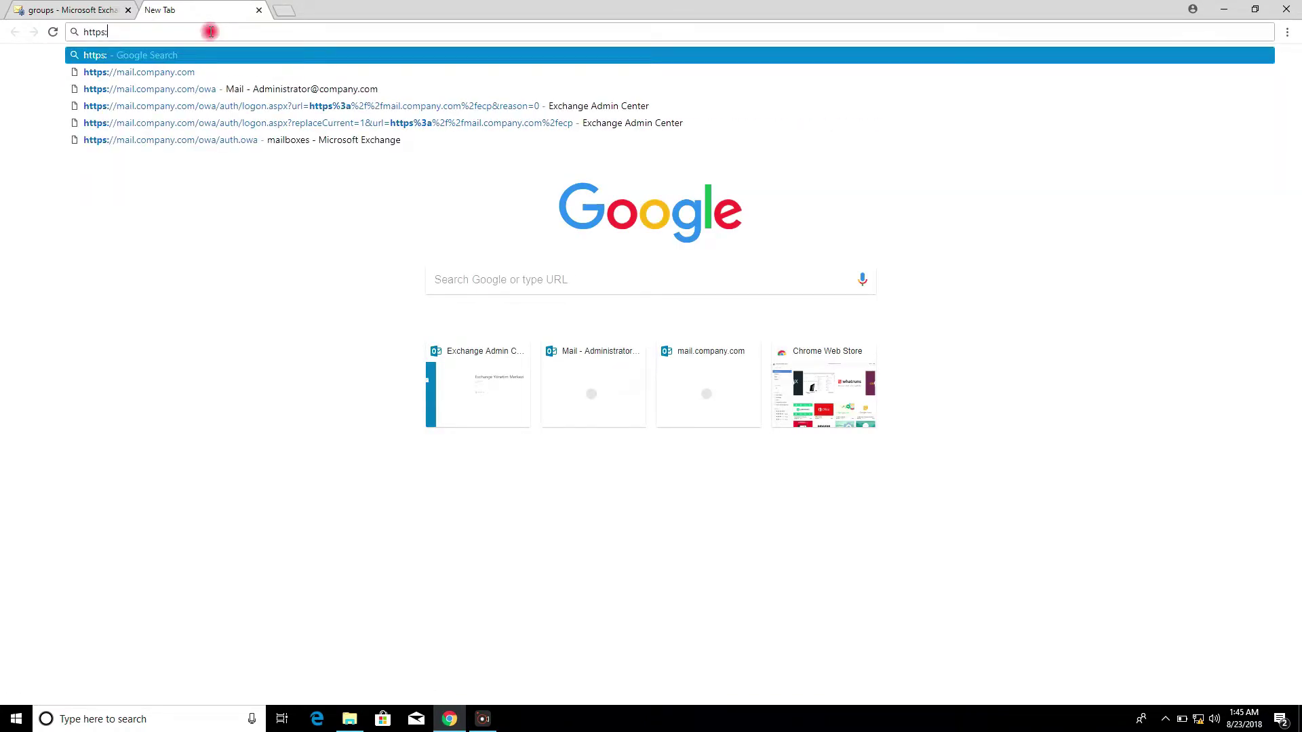
type("//mail.")
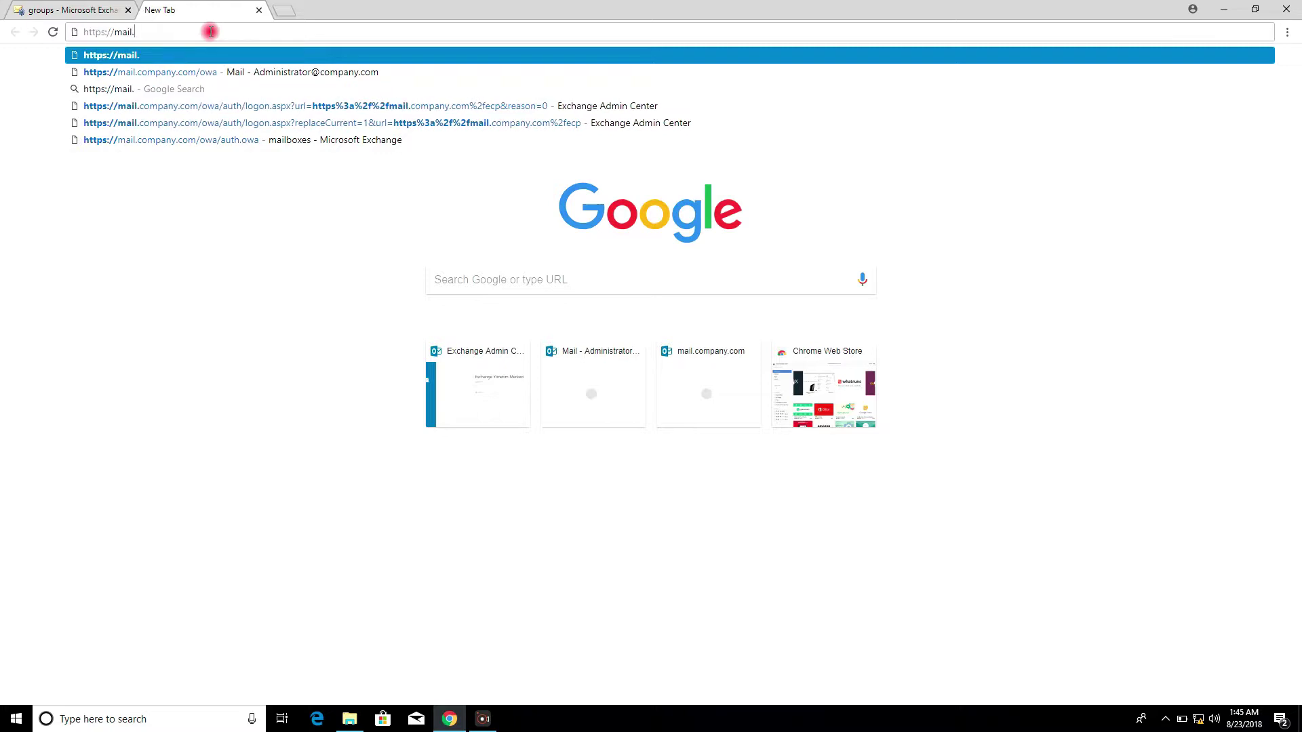
type("company.com")
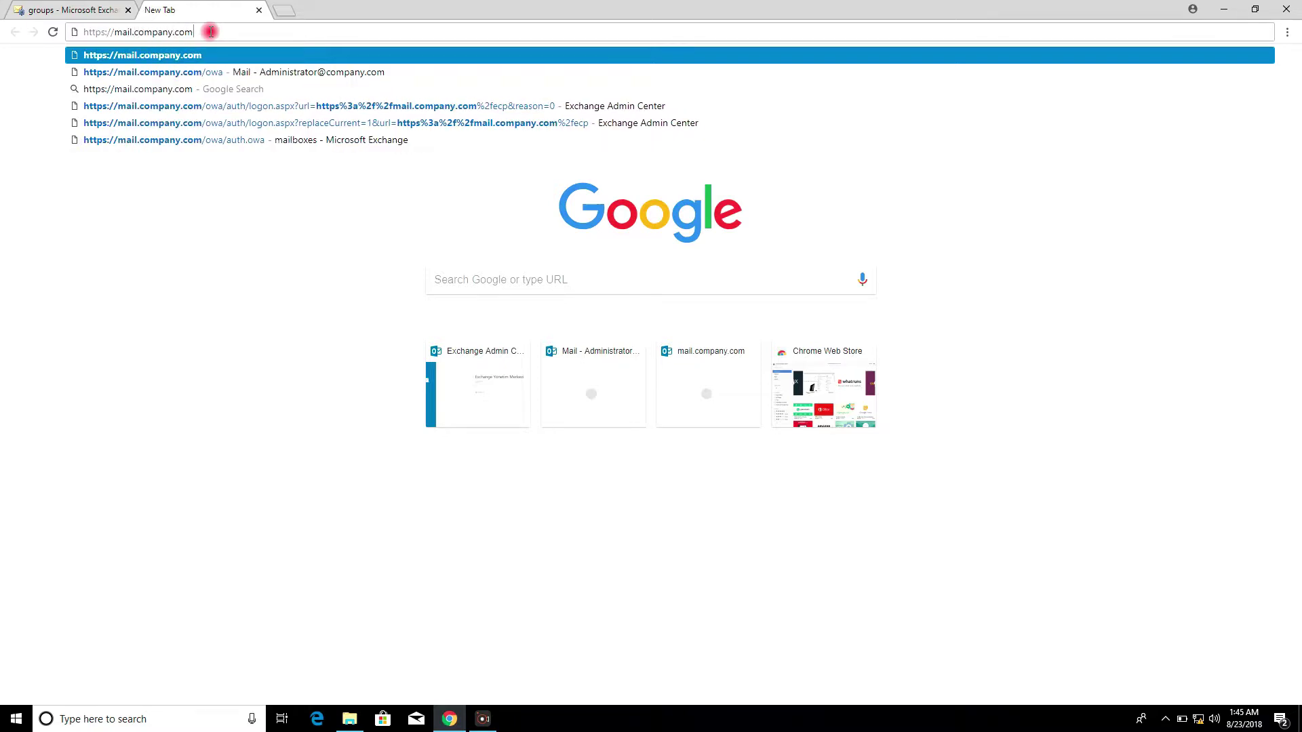
key("BackSpace")
type("/")
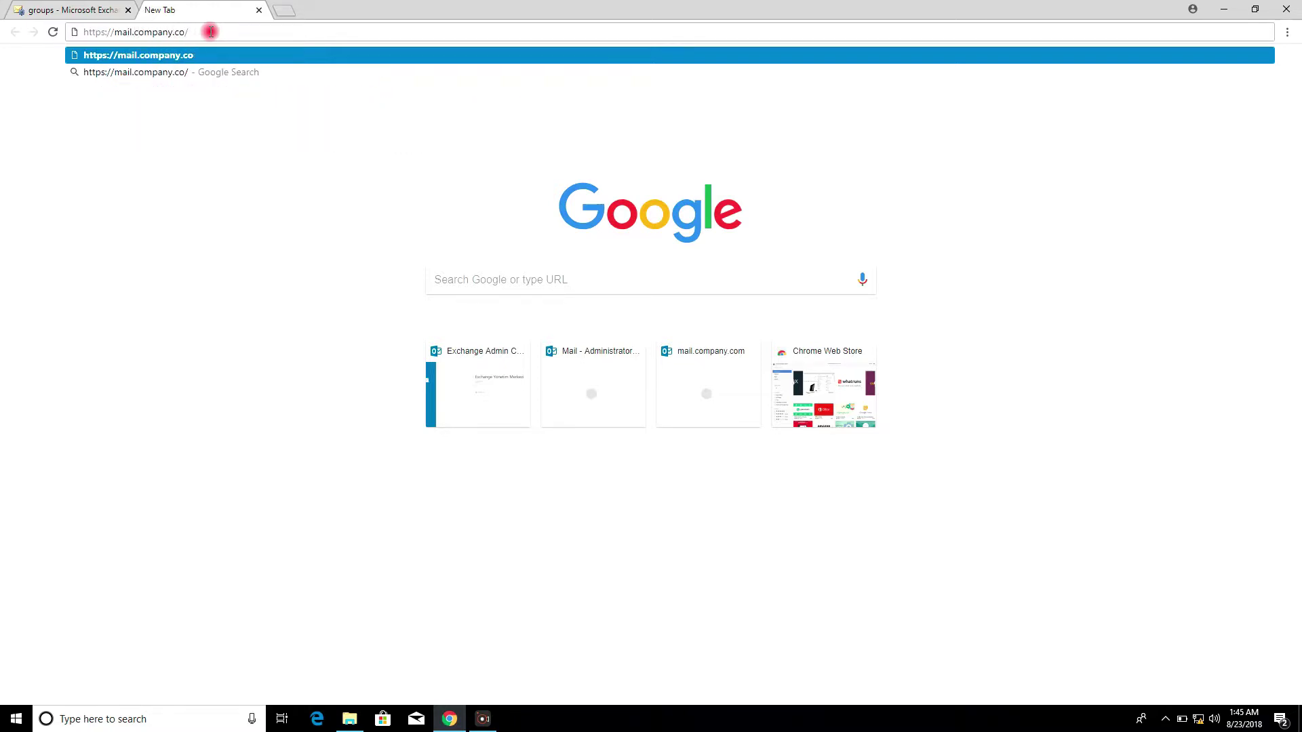
key("BackSpace")
type("m")
type("/owa")
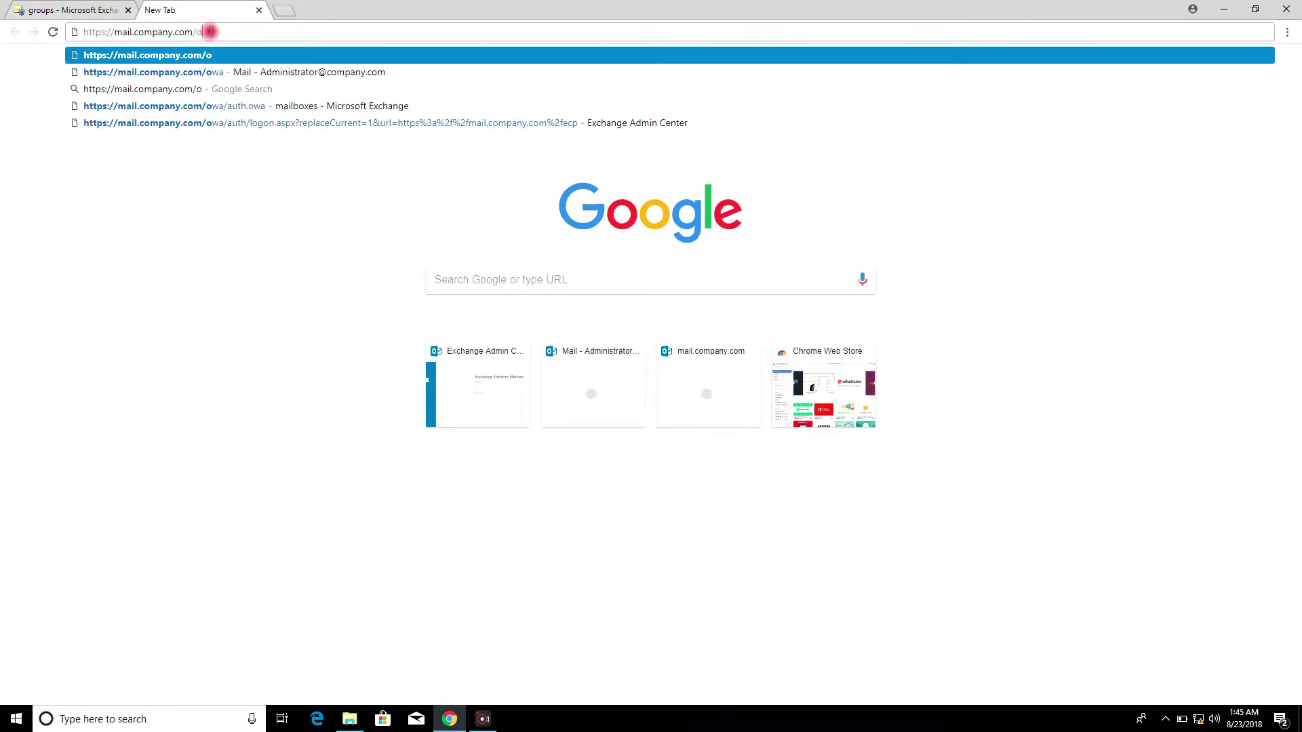
key("Return")
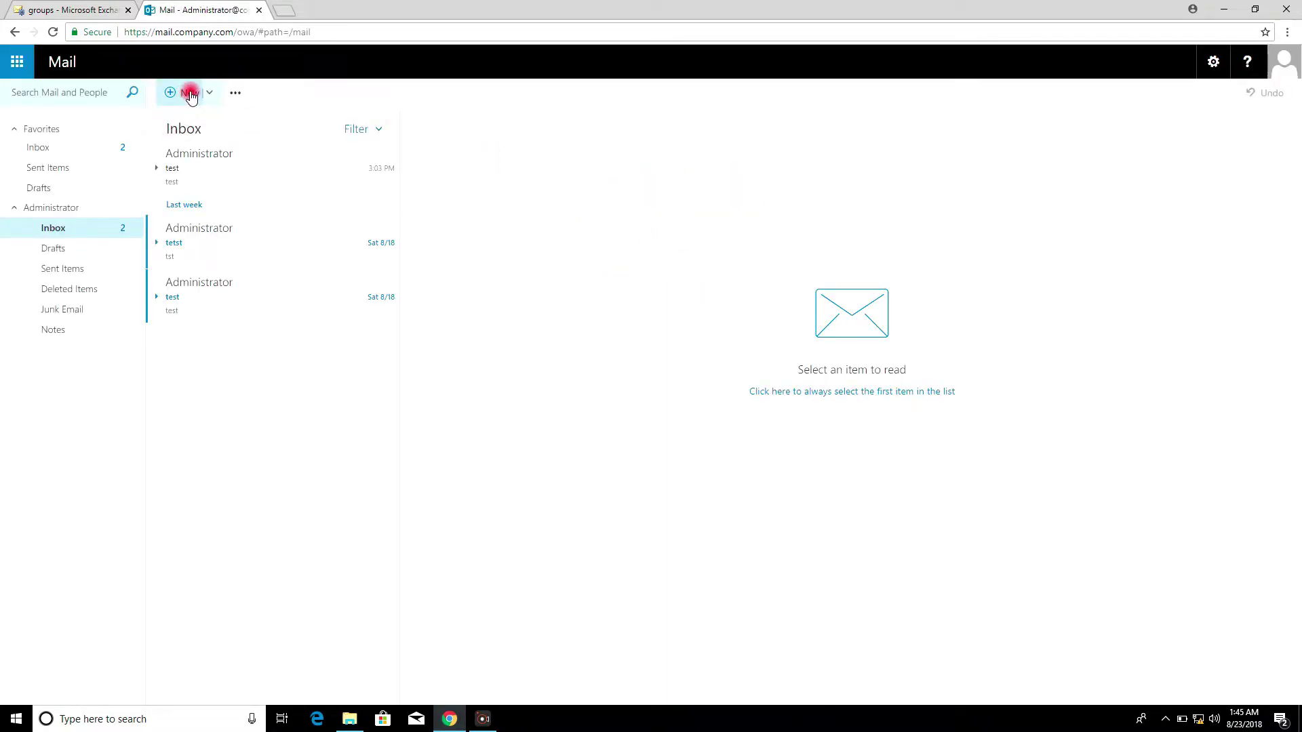
Step: Start a new message and view Company All Users' members under the directory's All Distribution Lists
left_click(191, 95)
left_click(444, 131)
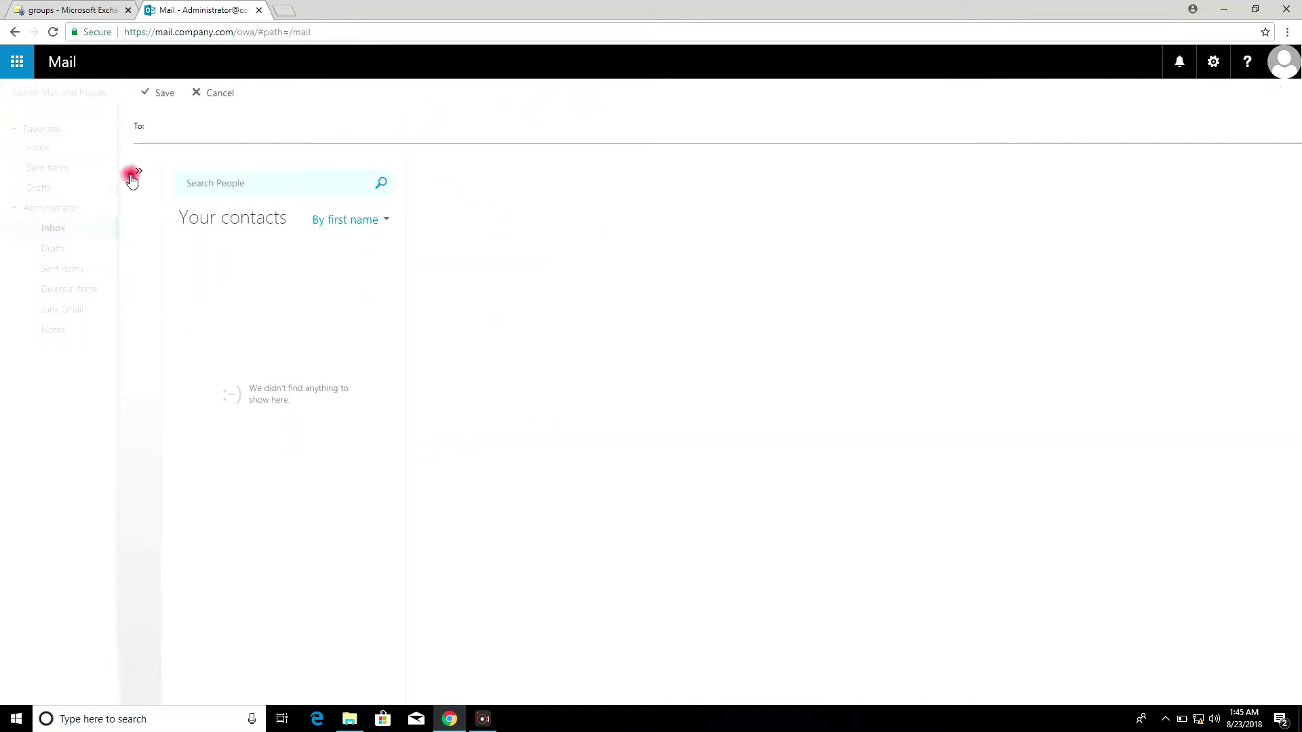
left_click(132, 178)
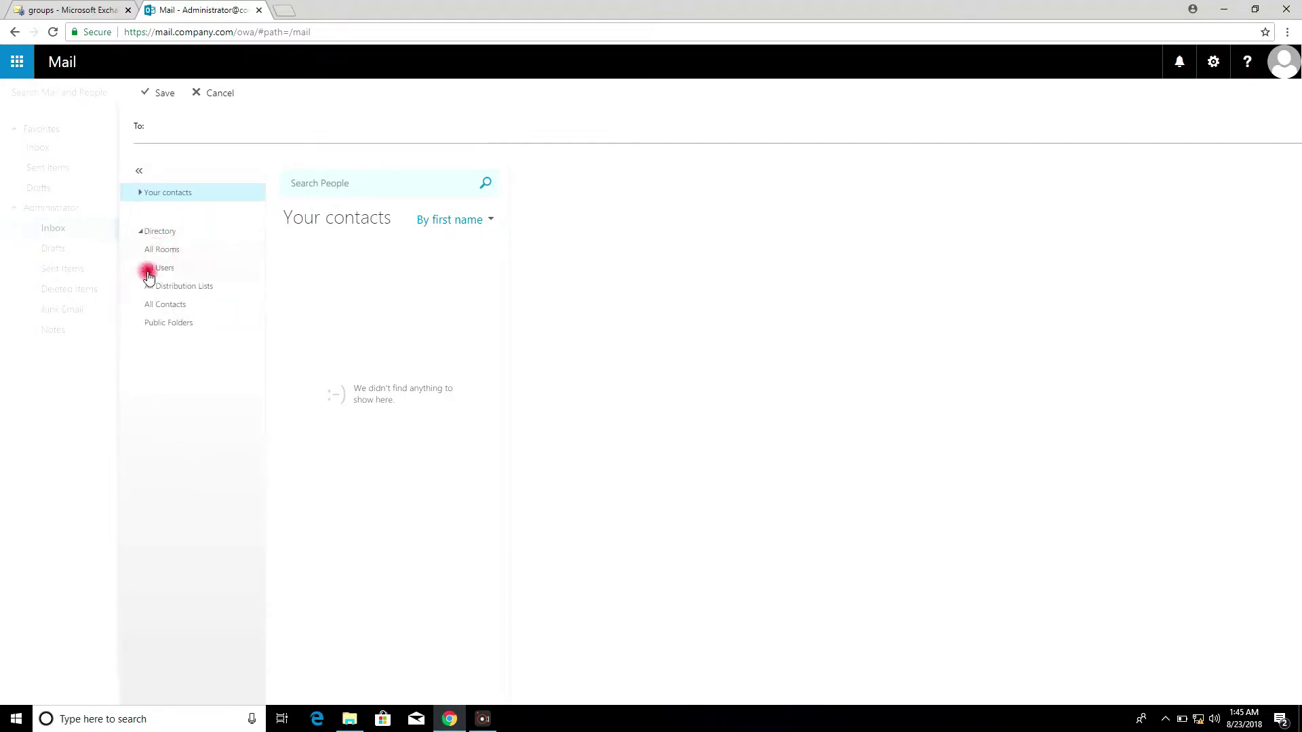
left_click(182, 290)
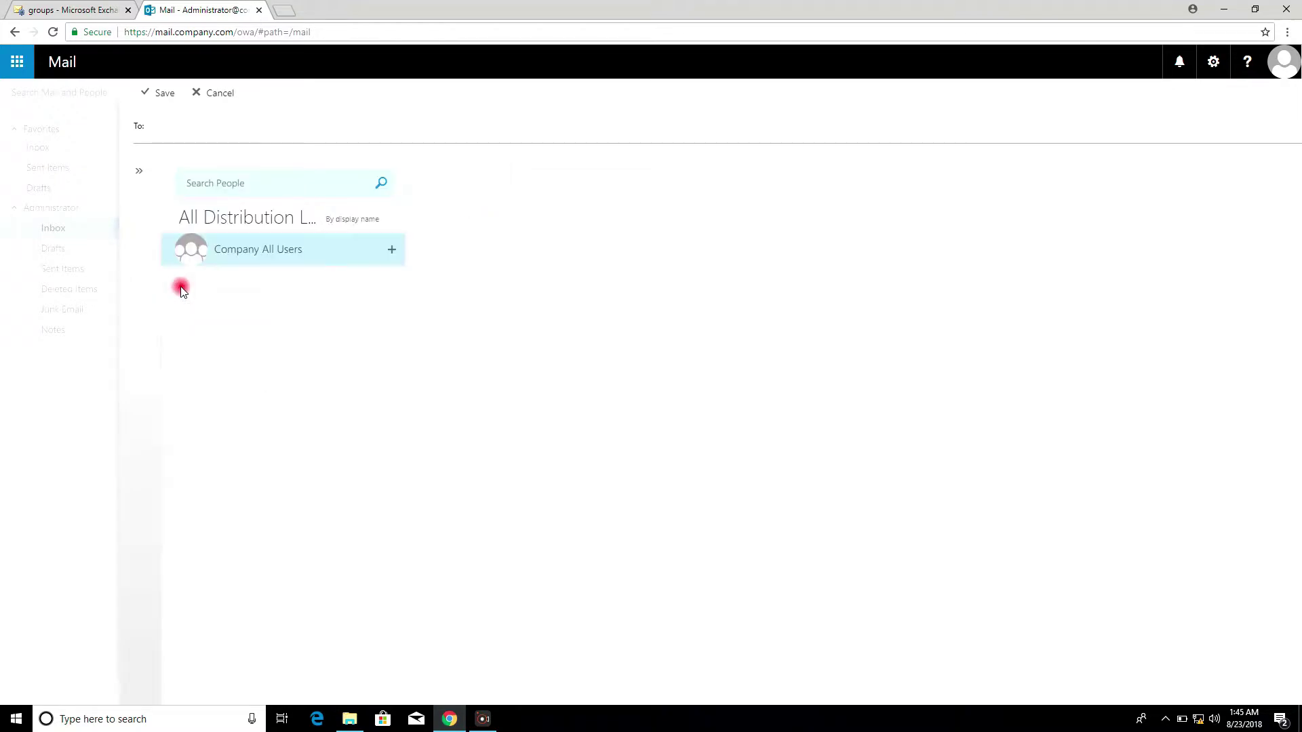
left_click(220, 250)
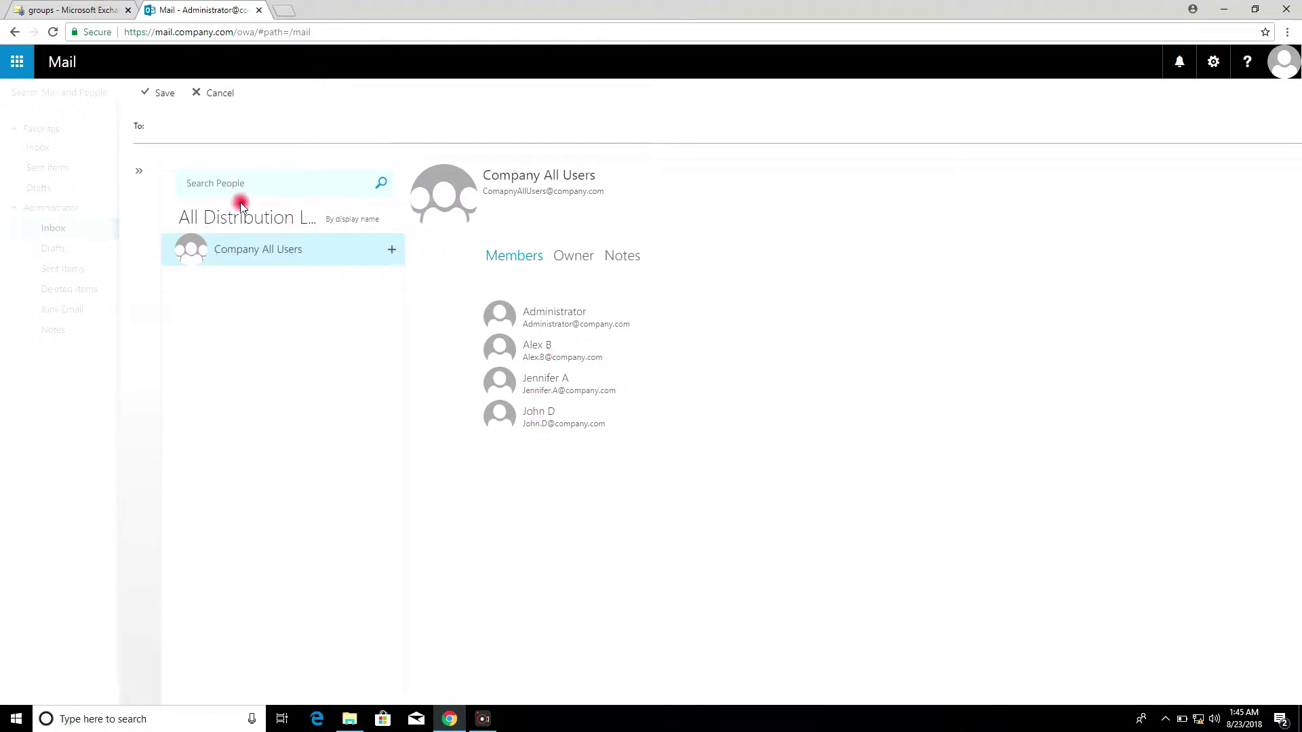
left_click(153, 93)
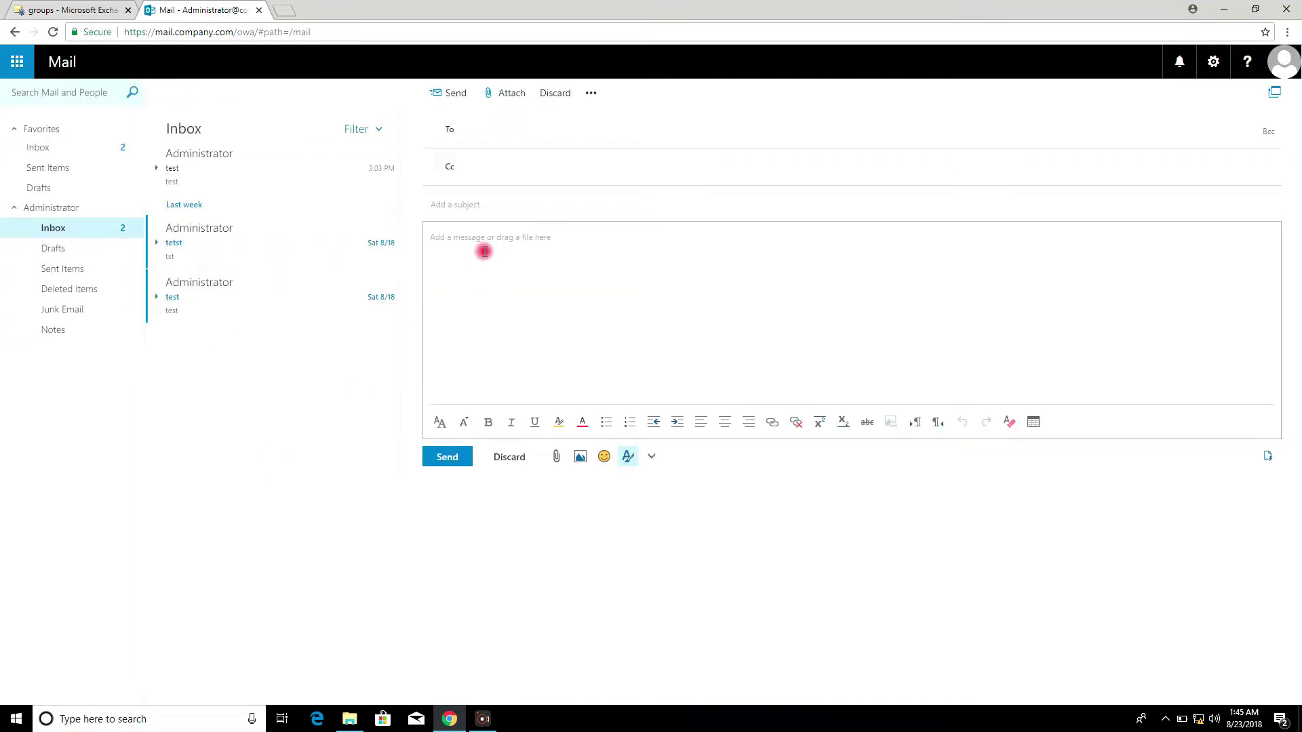
Step: Address the message to Company All Users with subject 'test' and body 'test', then send it
left_click(448, 130)
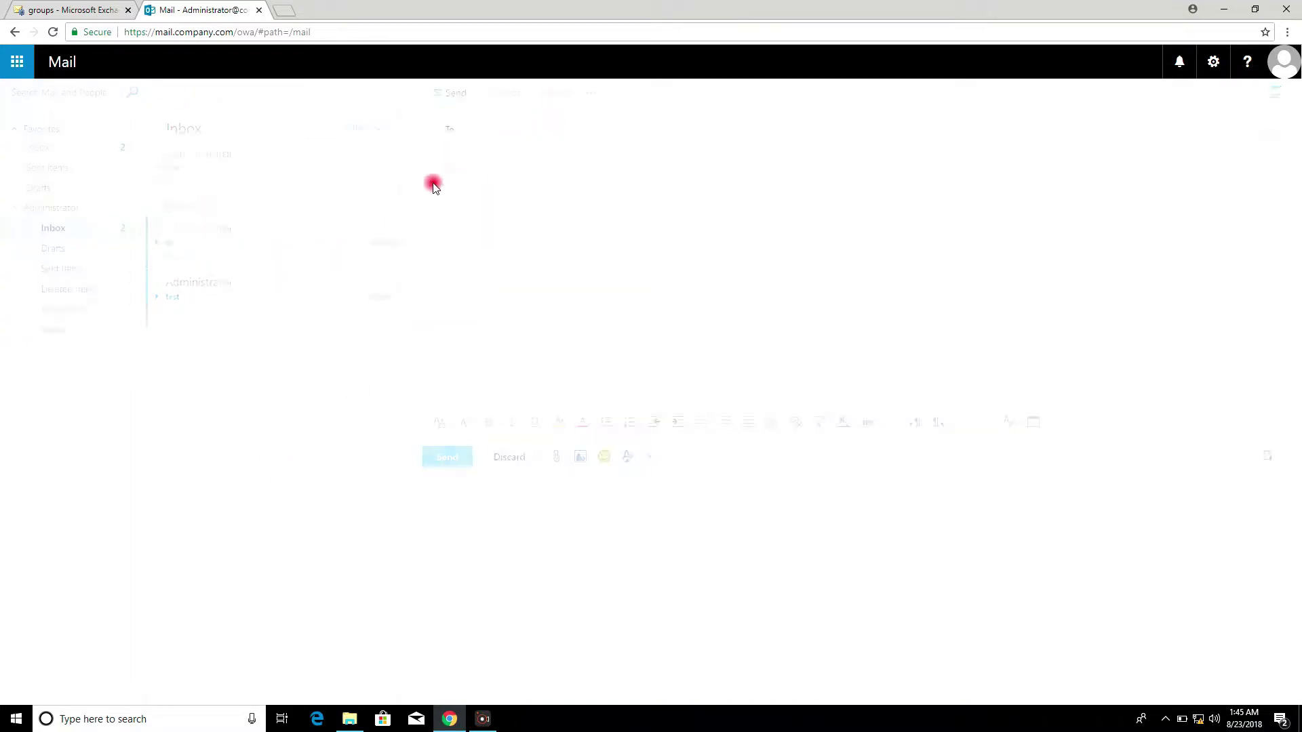
double_click(255, 249)
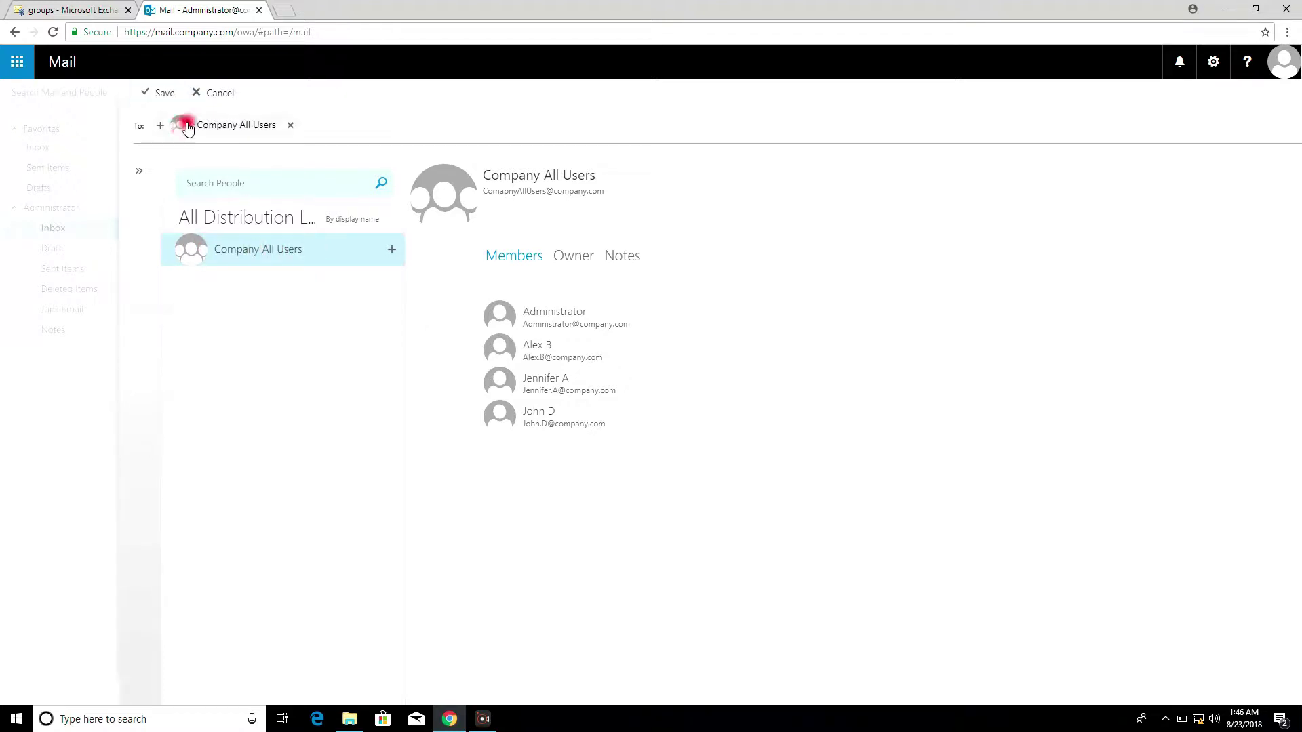
left_click(161, 93)
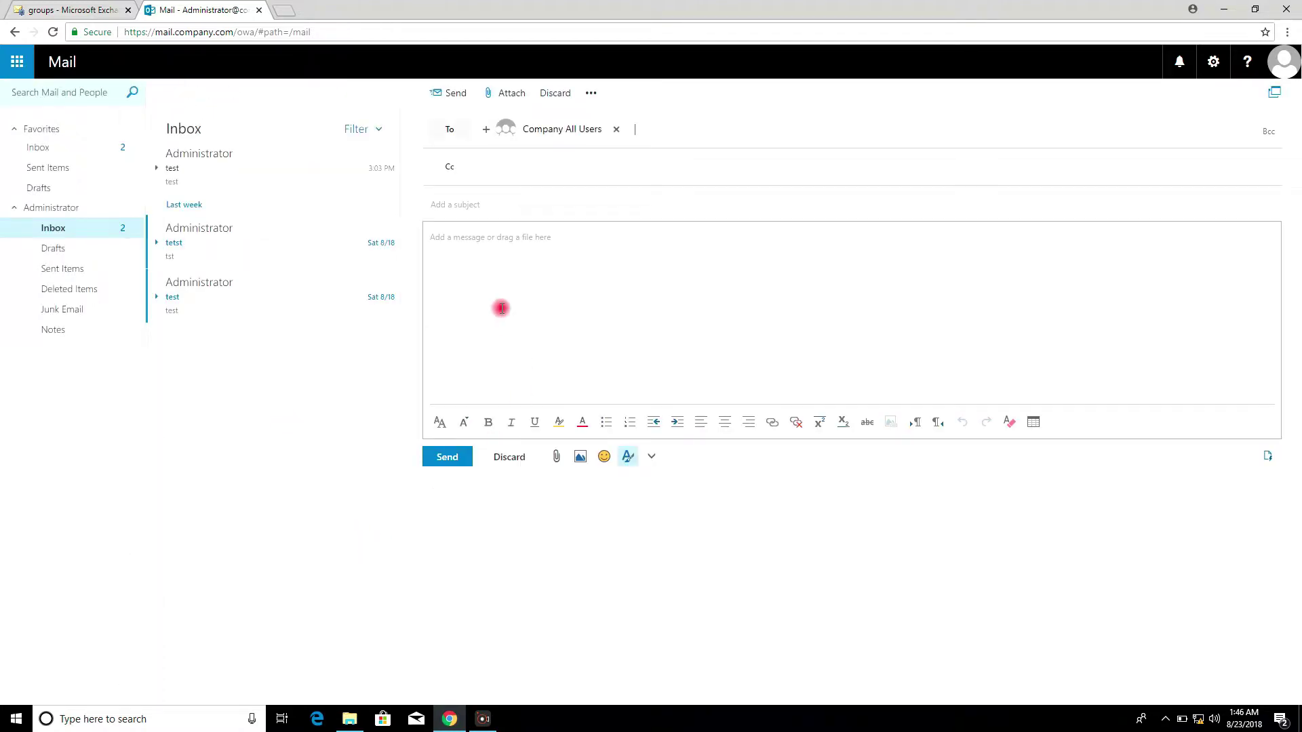
left_click(481, 206)
type("test")
left_click(457, 246)
type("test")
left_click(456, 245)
type("t")
left_click(457, 459)
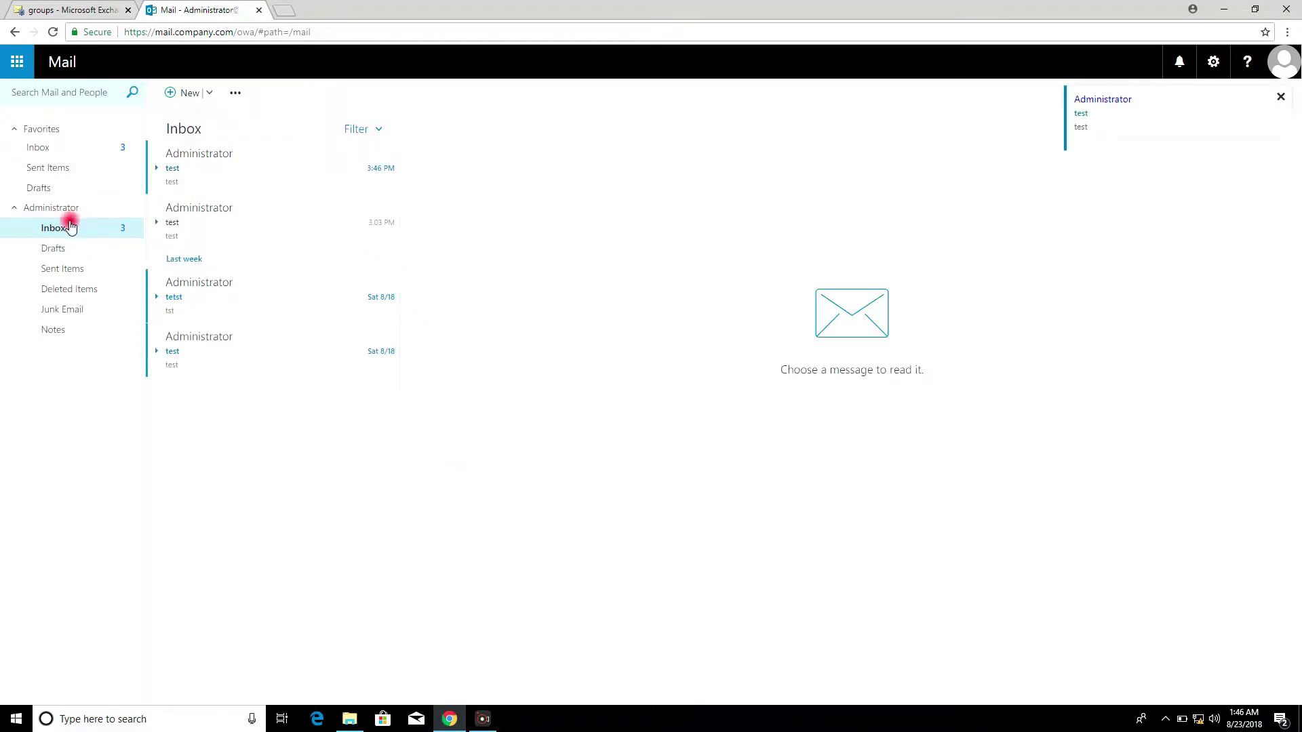
Step: Check that the received test message's To line shows Company All Users, then close the mail tab
left_click(197, 168)
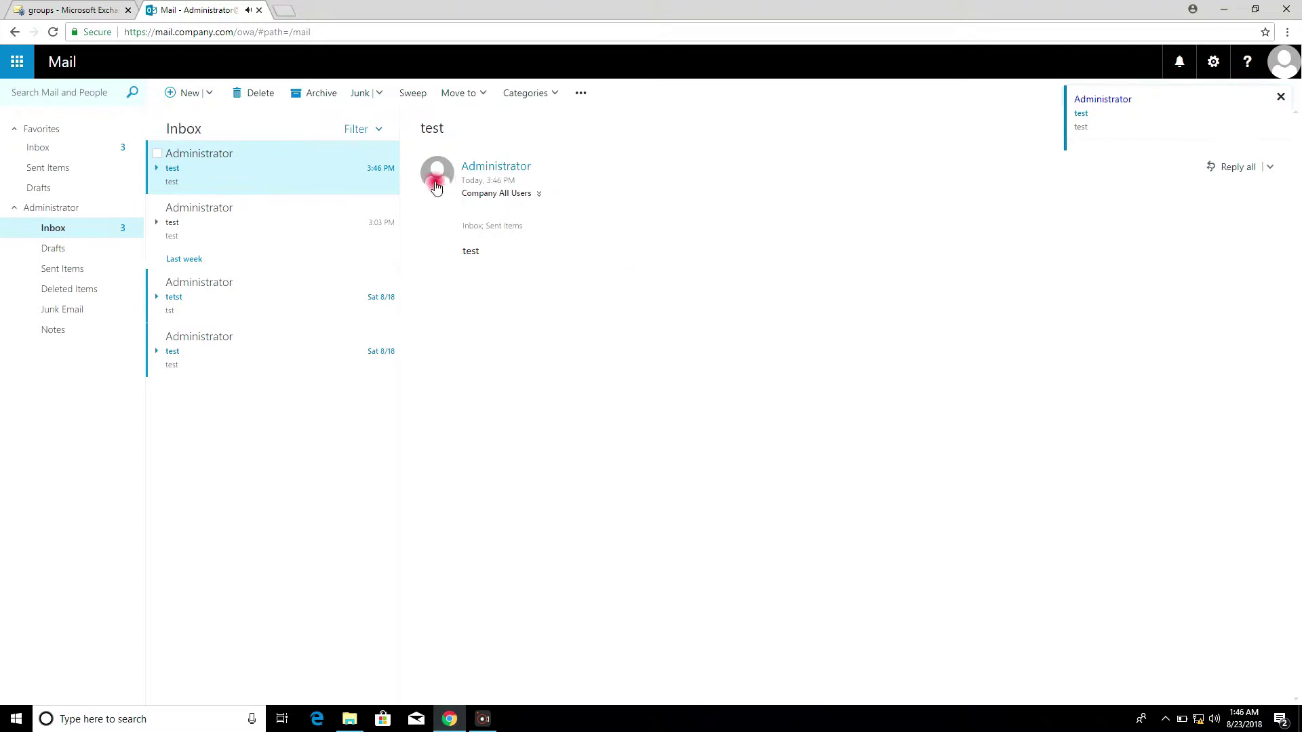
left_click(538, 196)
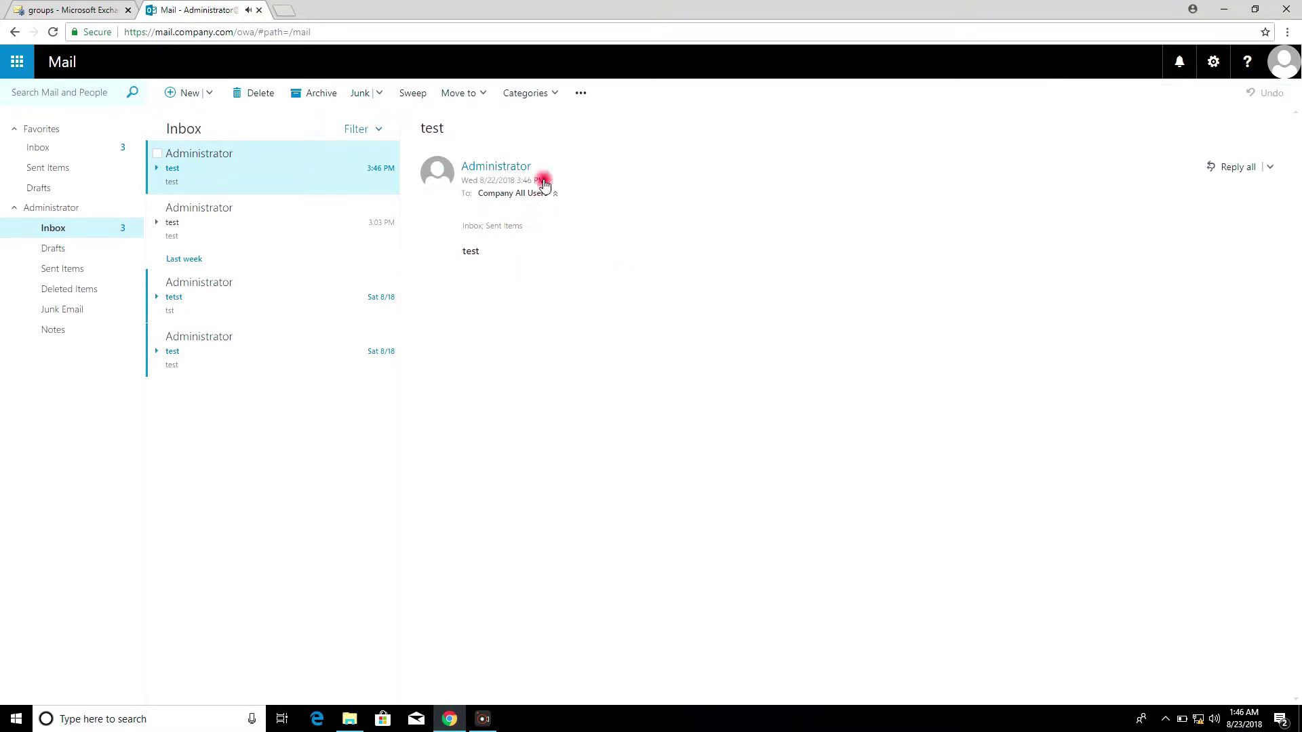
left_click(259, 10)
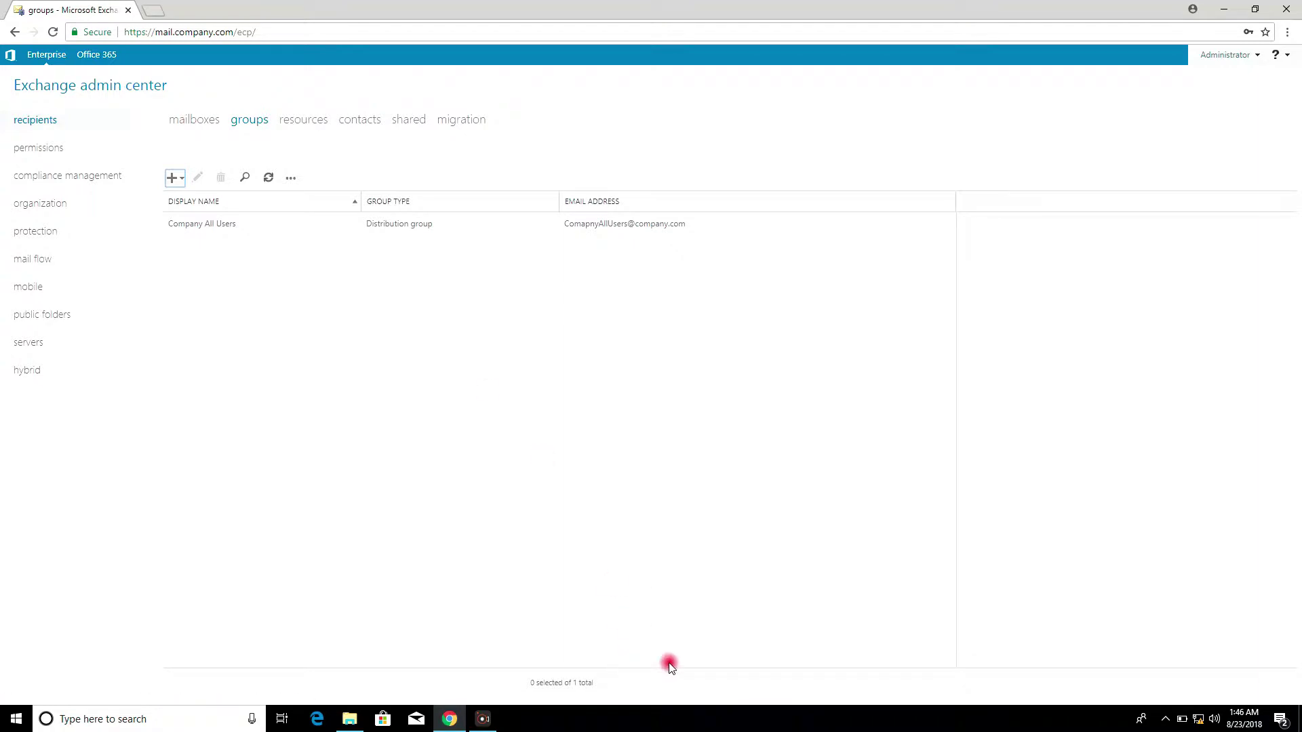
left_click(849, 712)
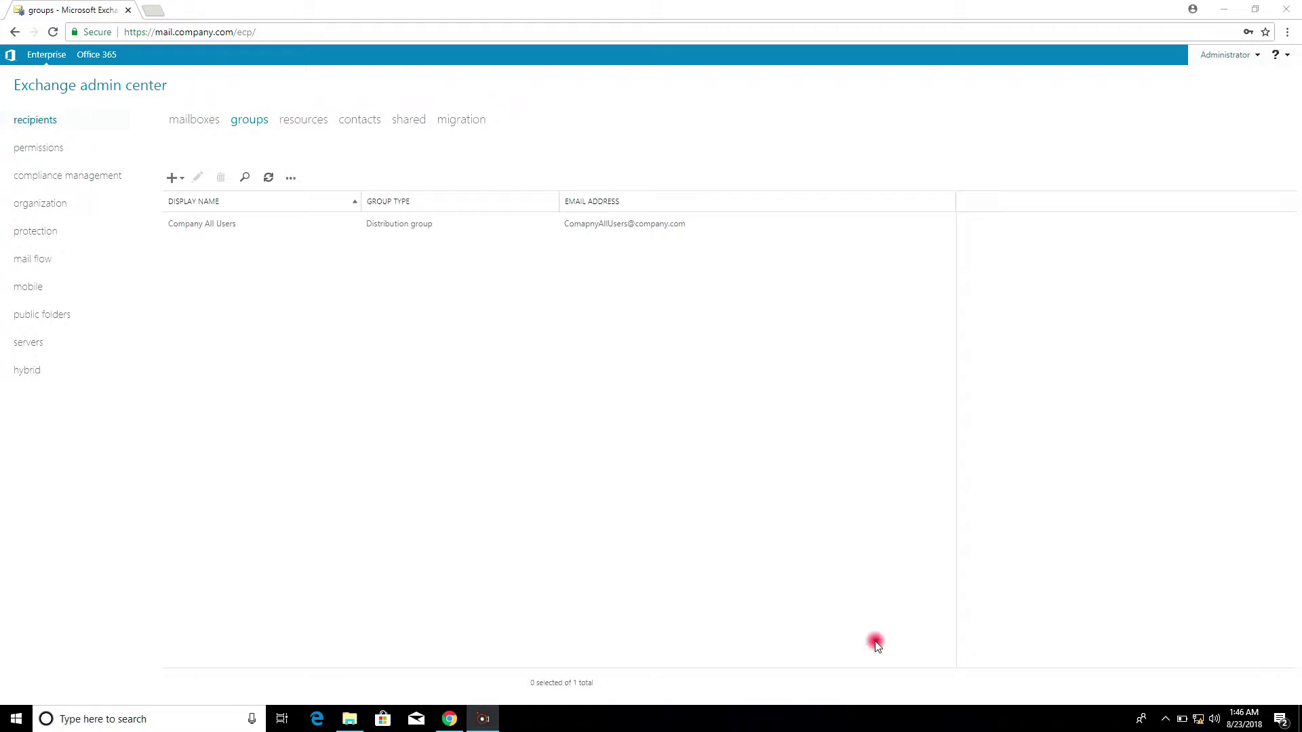
Step: Start a new security group with display name 'Company IT' and alias 'CompanyIT'
left_click(176, 180)
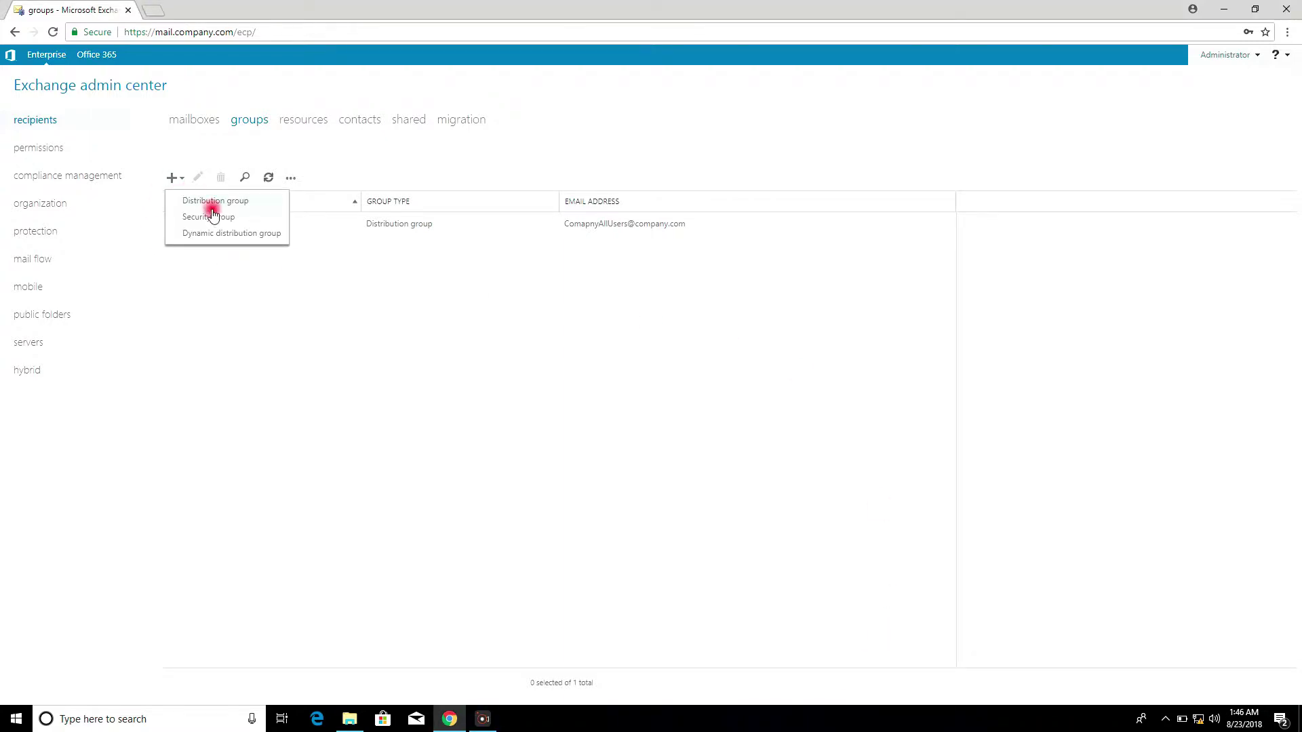
left_click(215, 217)
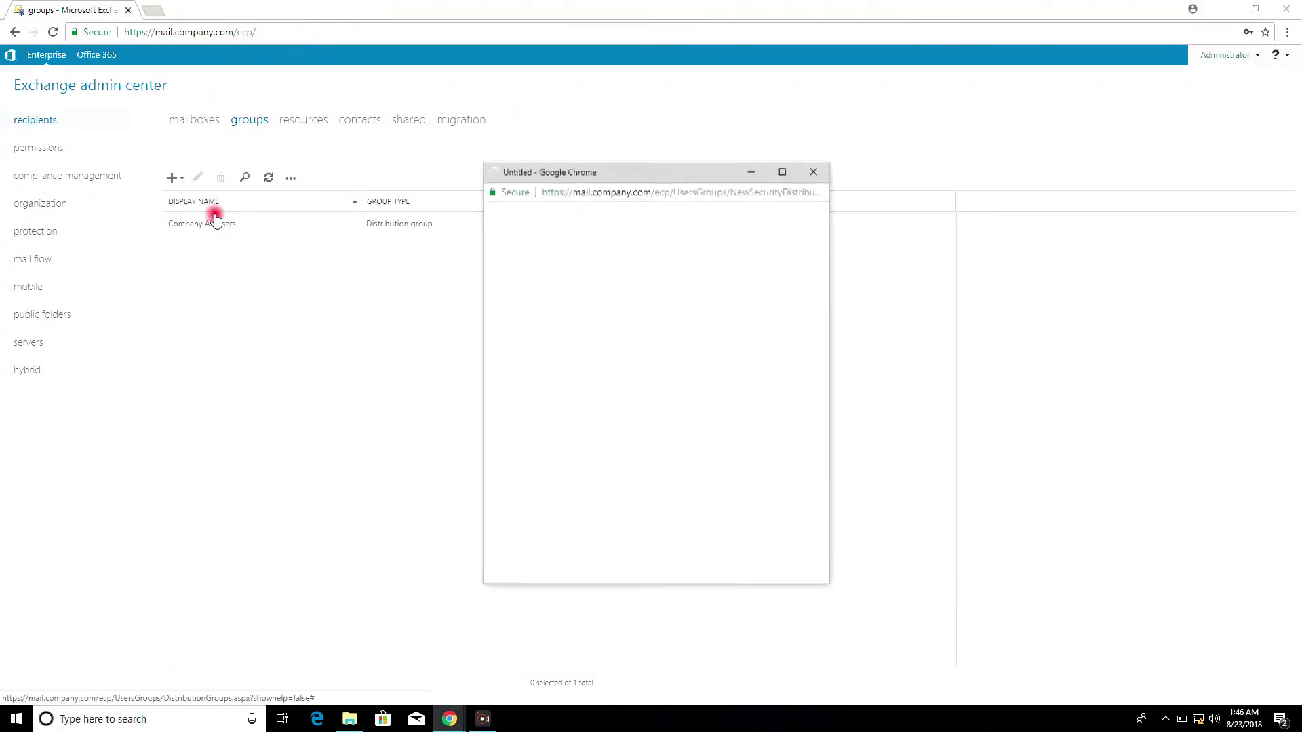
left_click(522, 351)
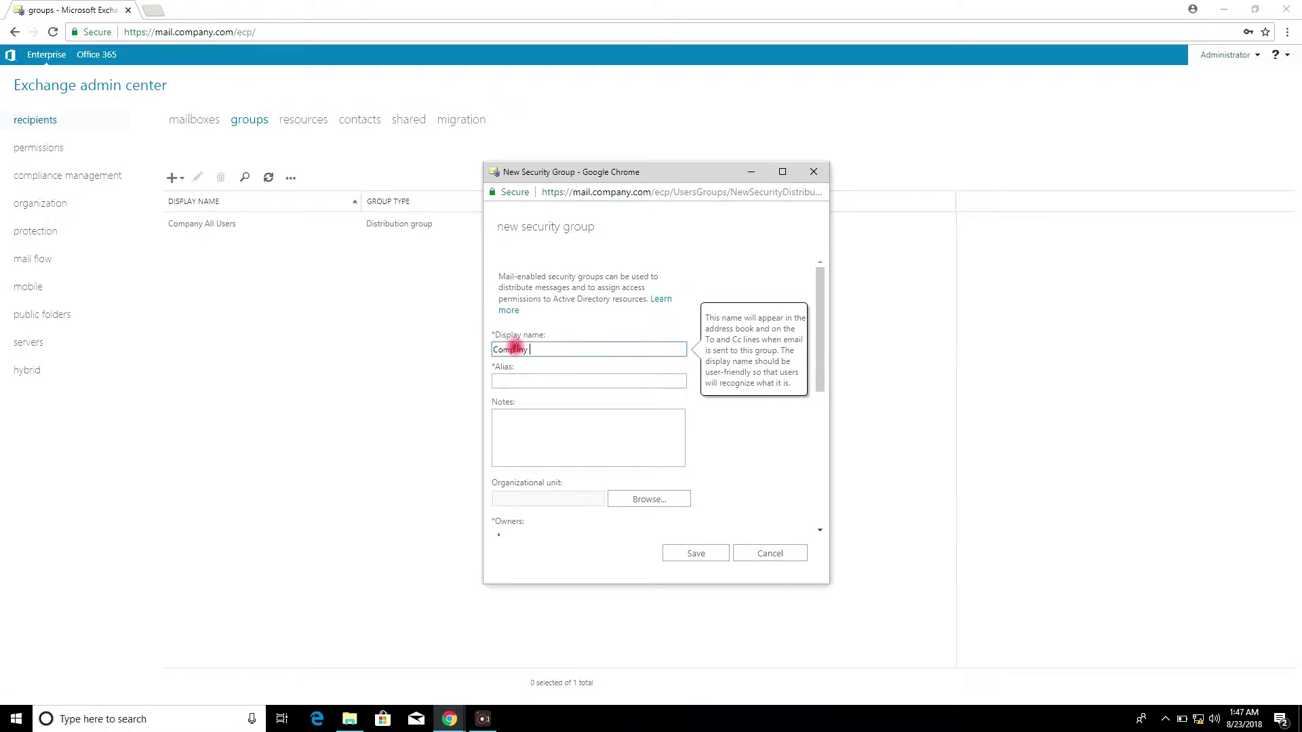
key("Tab")
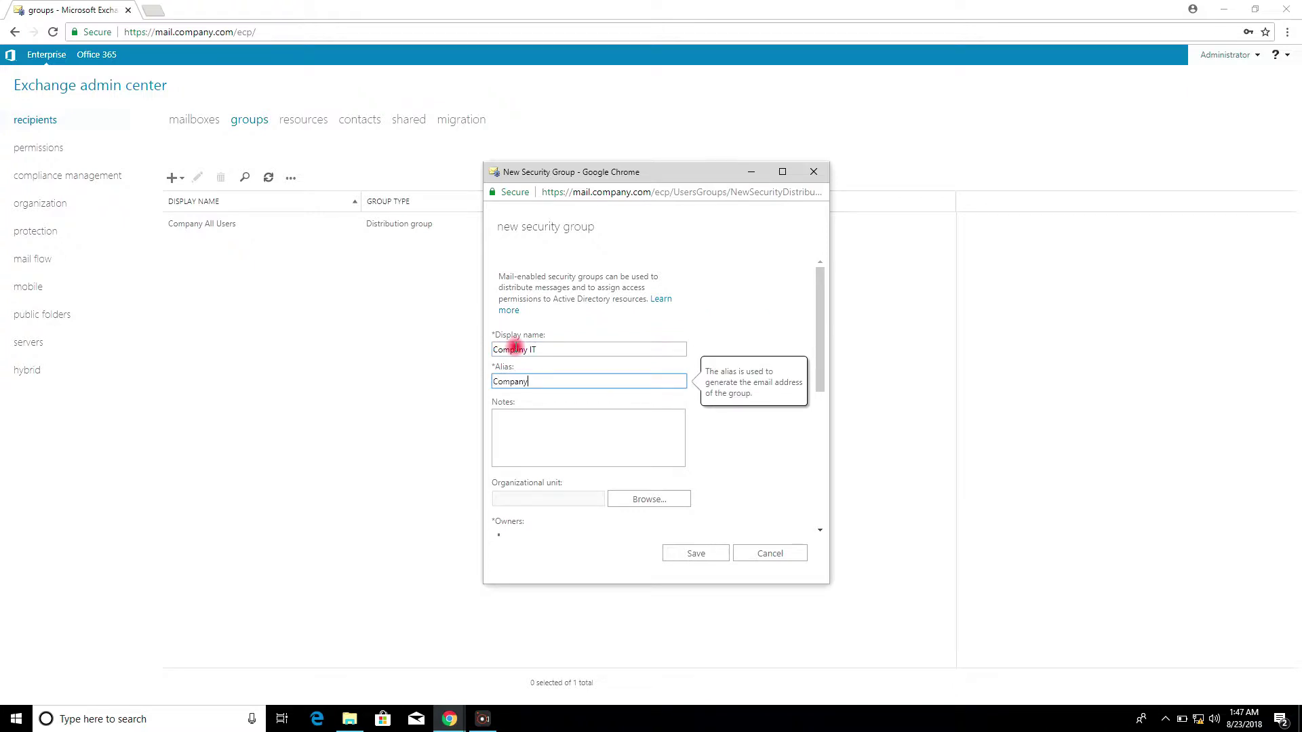
key("Tab")
key("Tab")
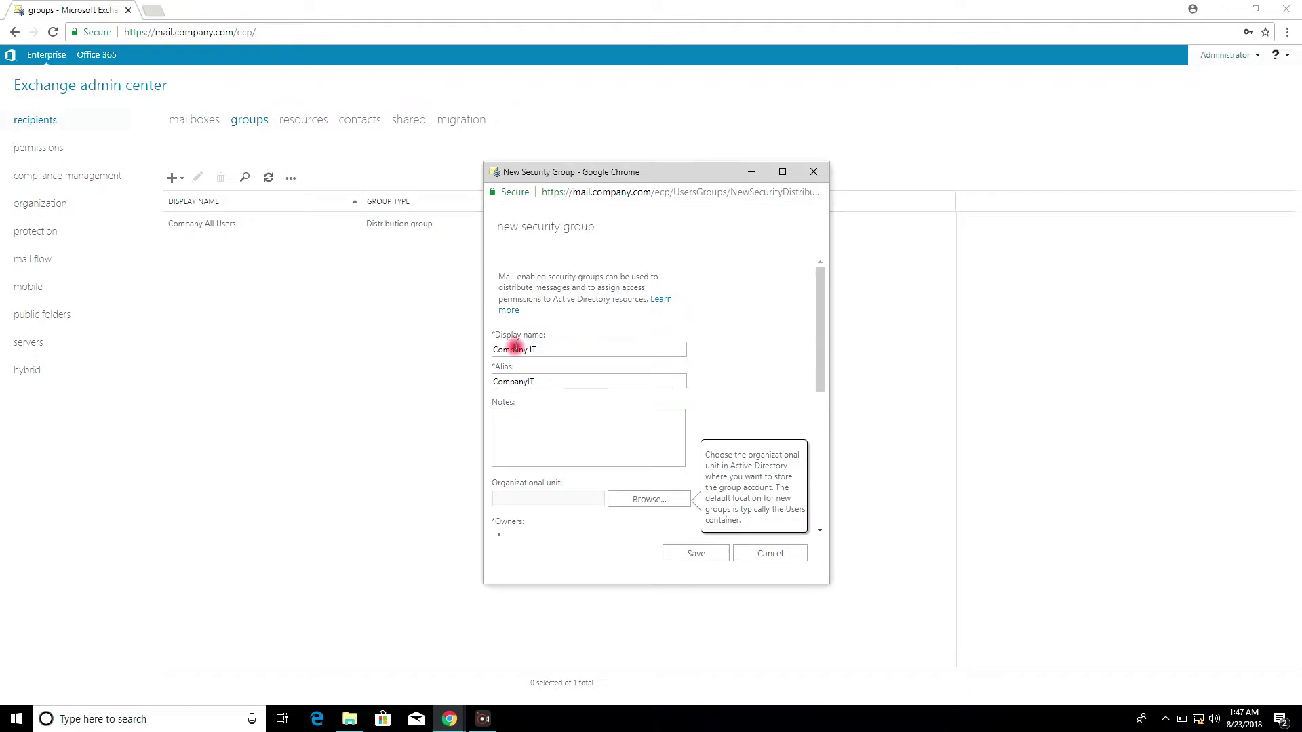
Step: Set the group's organizational unit to company.local/Users and bring up member selection
left_click(645, 500)
left_click(582, 323)
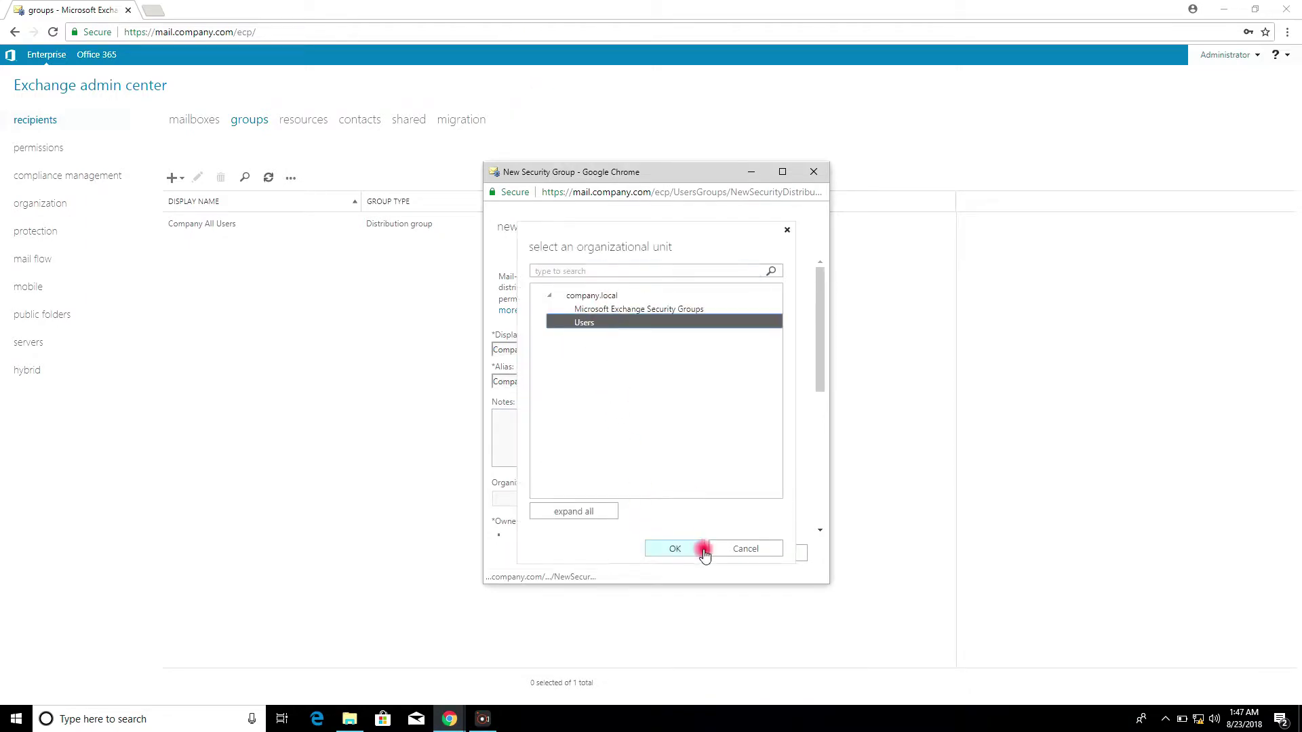
left_click(675, 549)
scroll(617, 406, "down", 3)
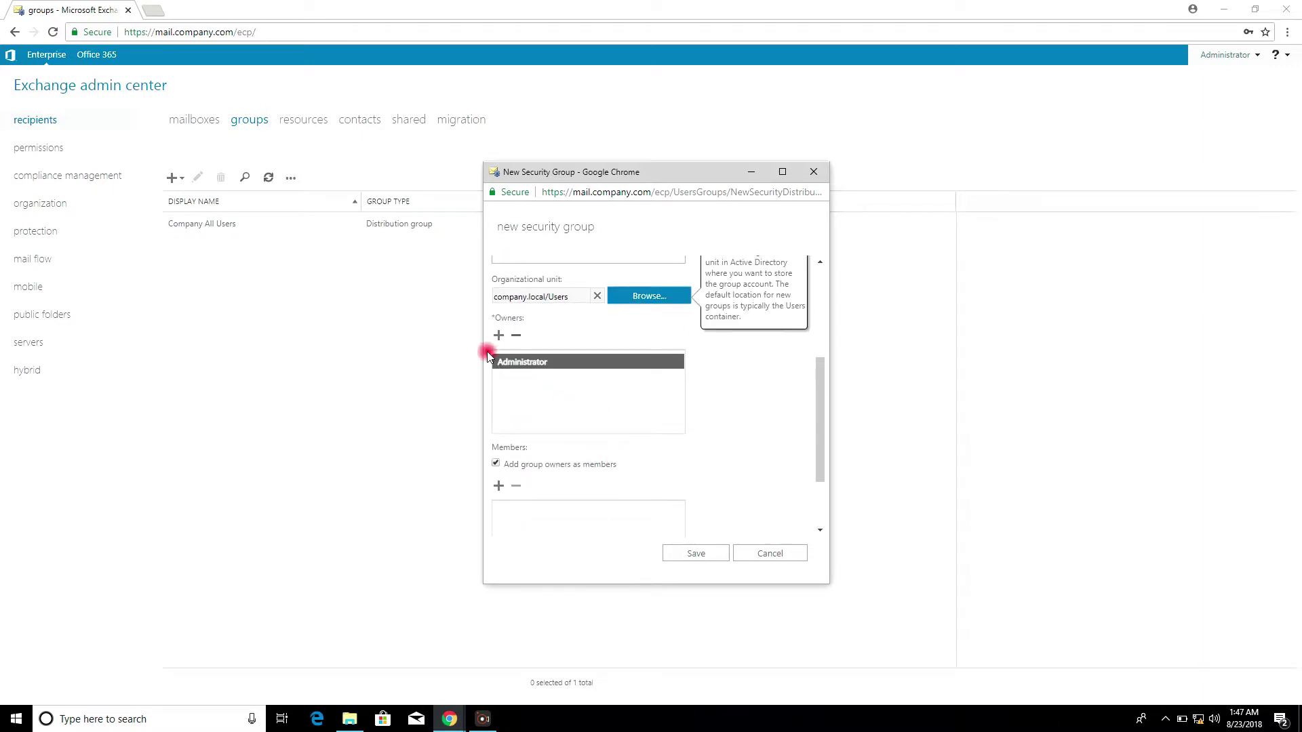
scroll(542, 380, "down", 2)
scroll(574, 395, "down", 1)
left_click(498, 389)
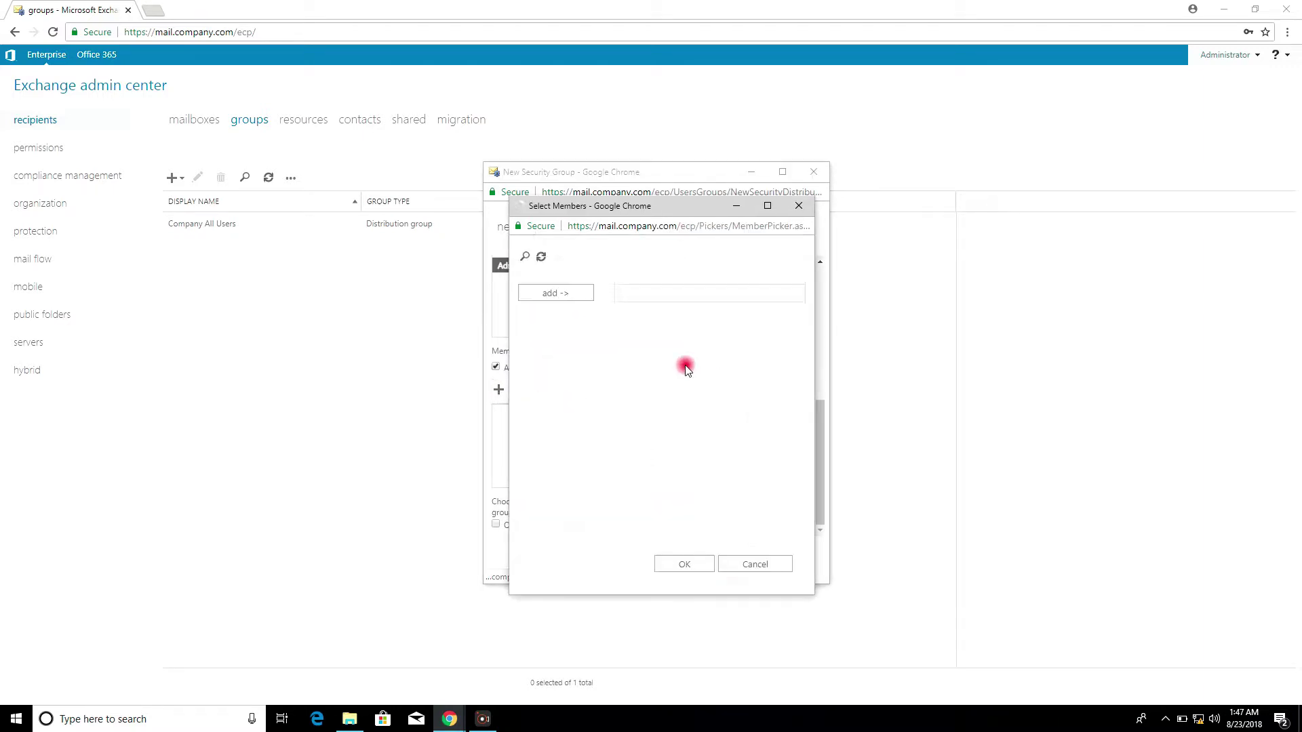
Step: Add two selected users as members and save the Company IT security group
left_click(534, 349)
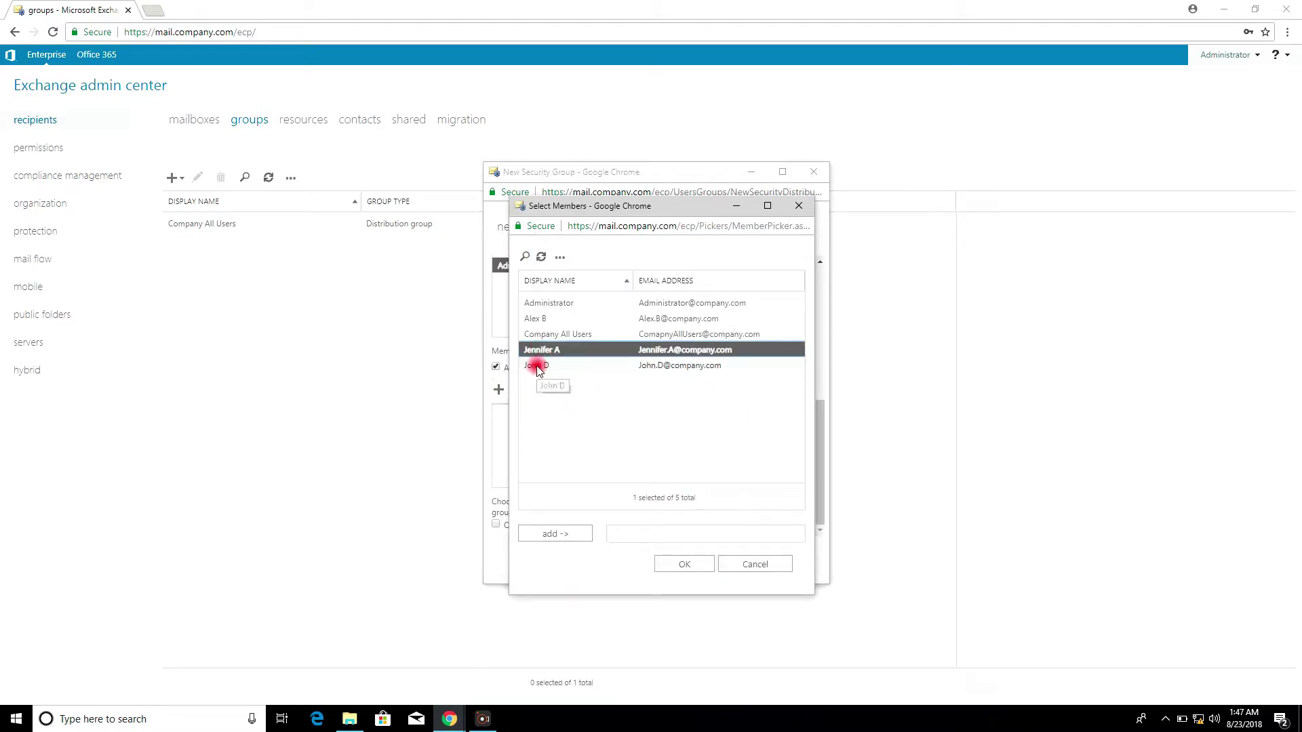
left_click(536, 366, "ctrl")
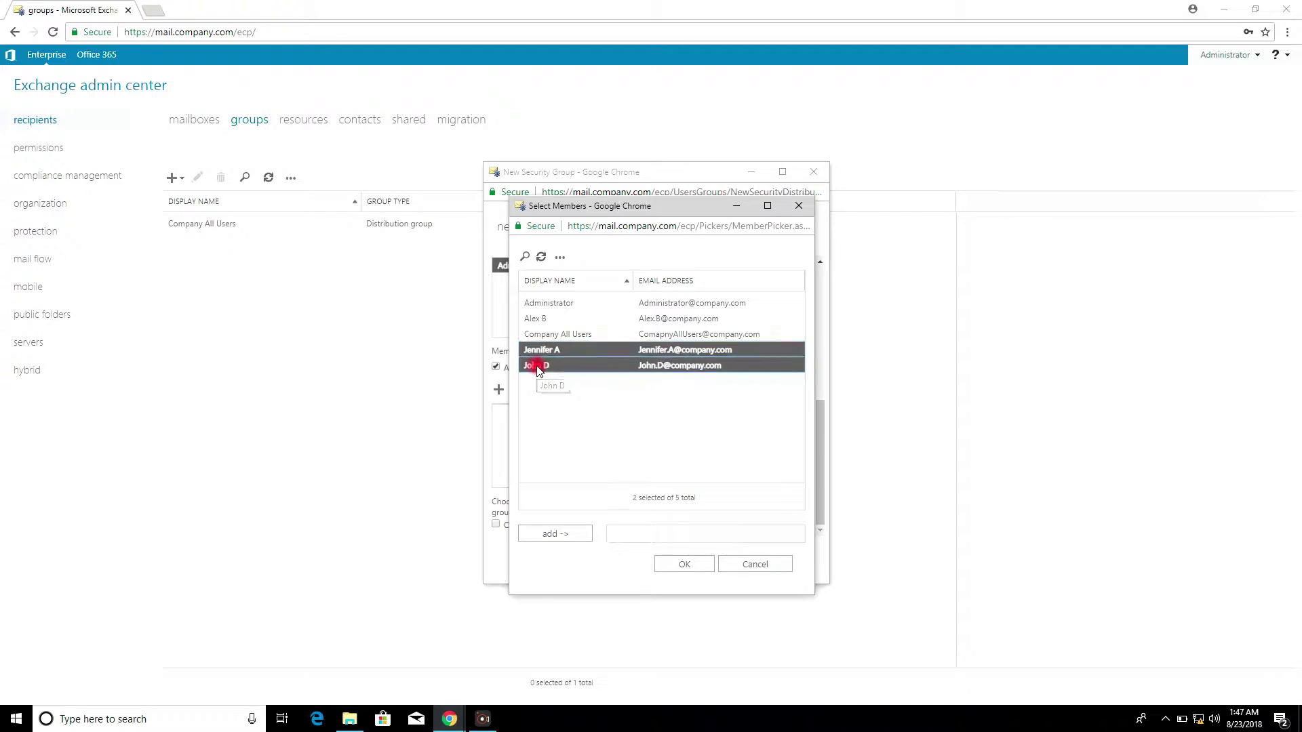
left_click(565, 535)
left_click(684, 564)
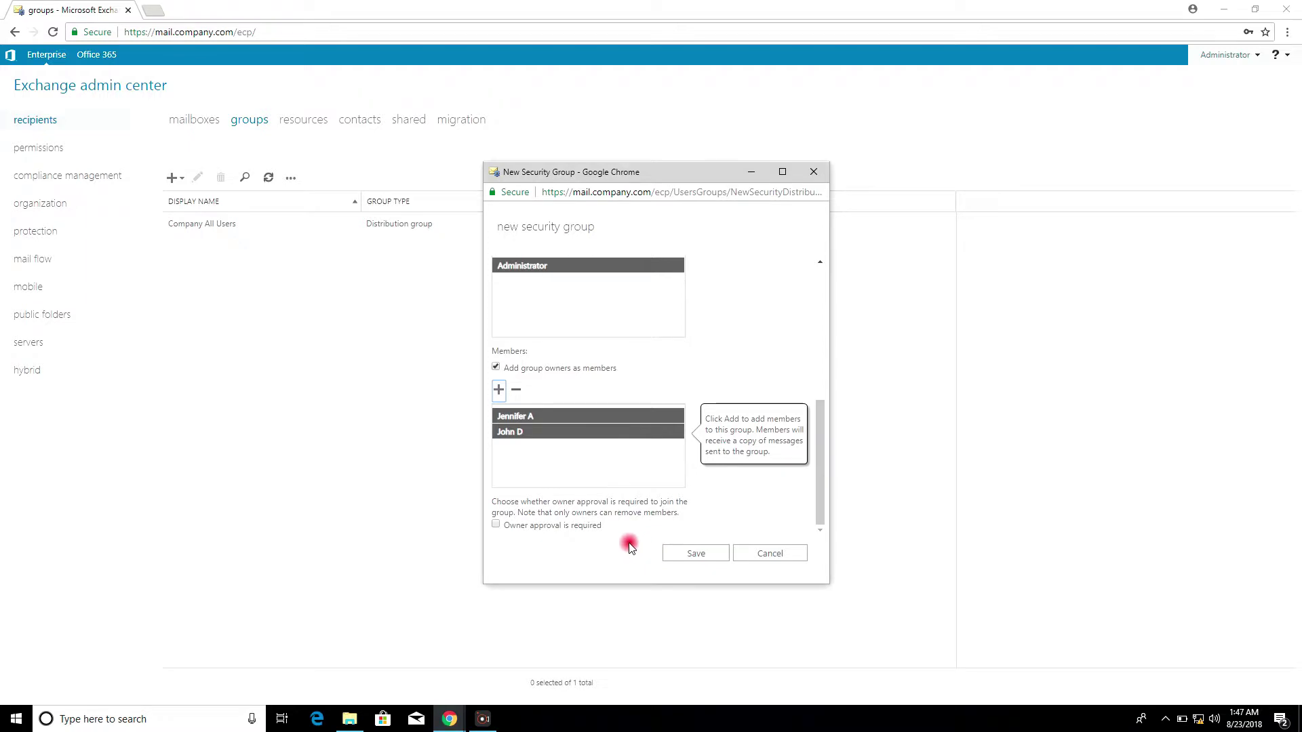
left_click(689, 554)
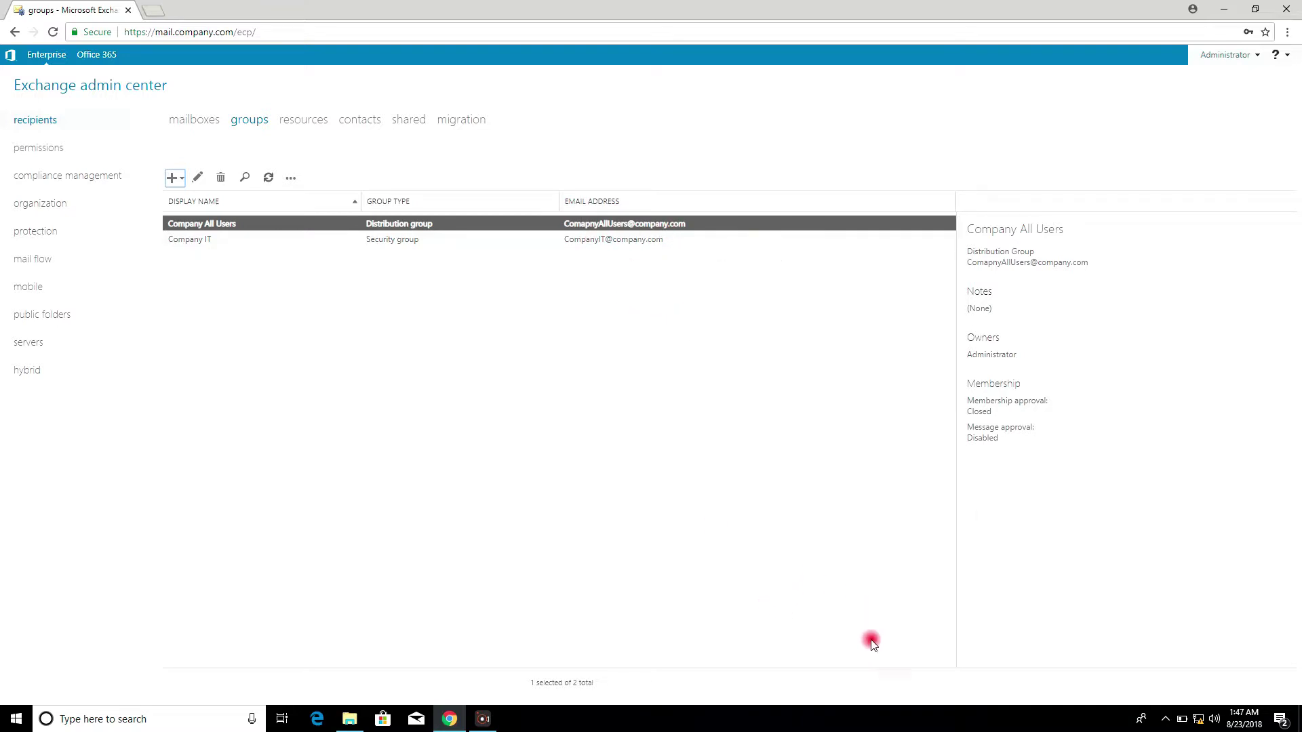
left_click(848, 711)
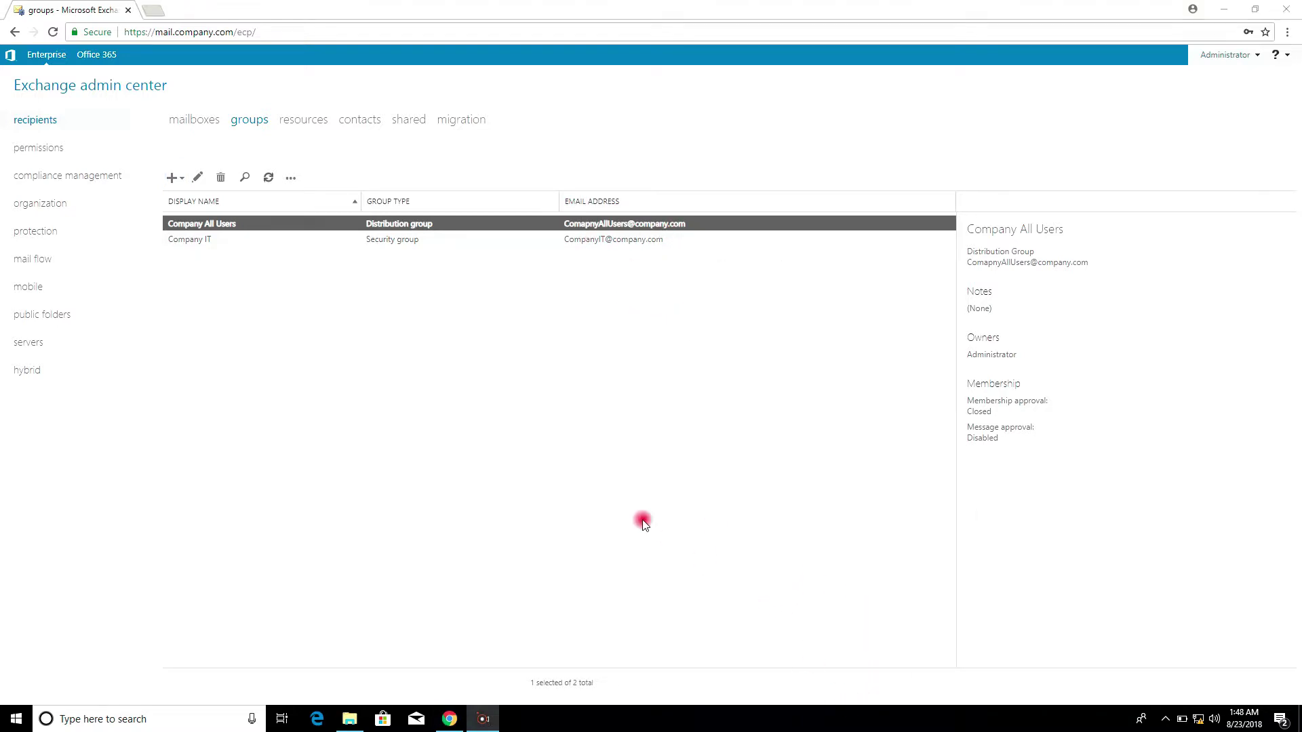
Step: Launch Remote Desktop Connection from the system quick-access menu
right_click(17, 717)
left_click(51, 649)
left_click(108, 675)
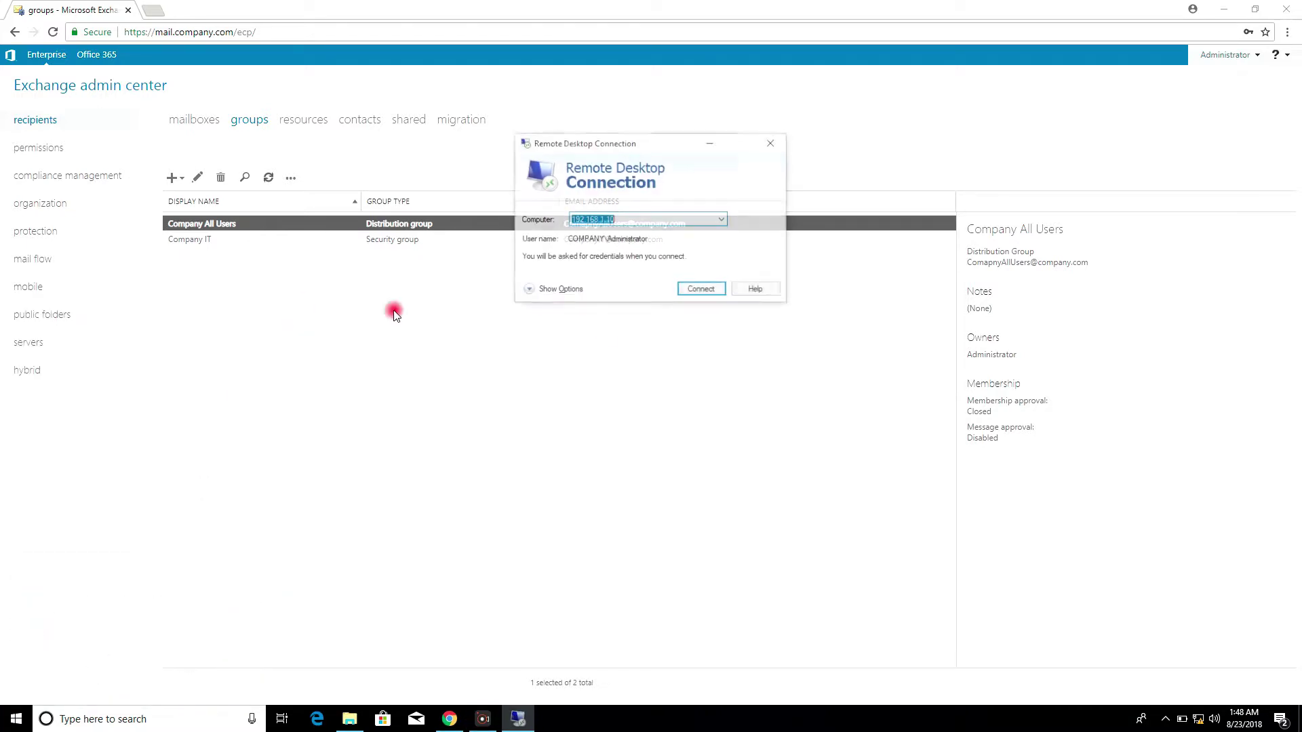
Step: Connect to 192.168.1.10 with the administrator password, accepting the certificate warning
left_click(698, 287)
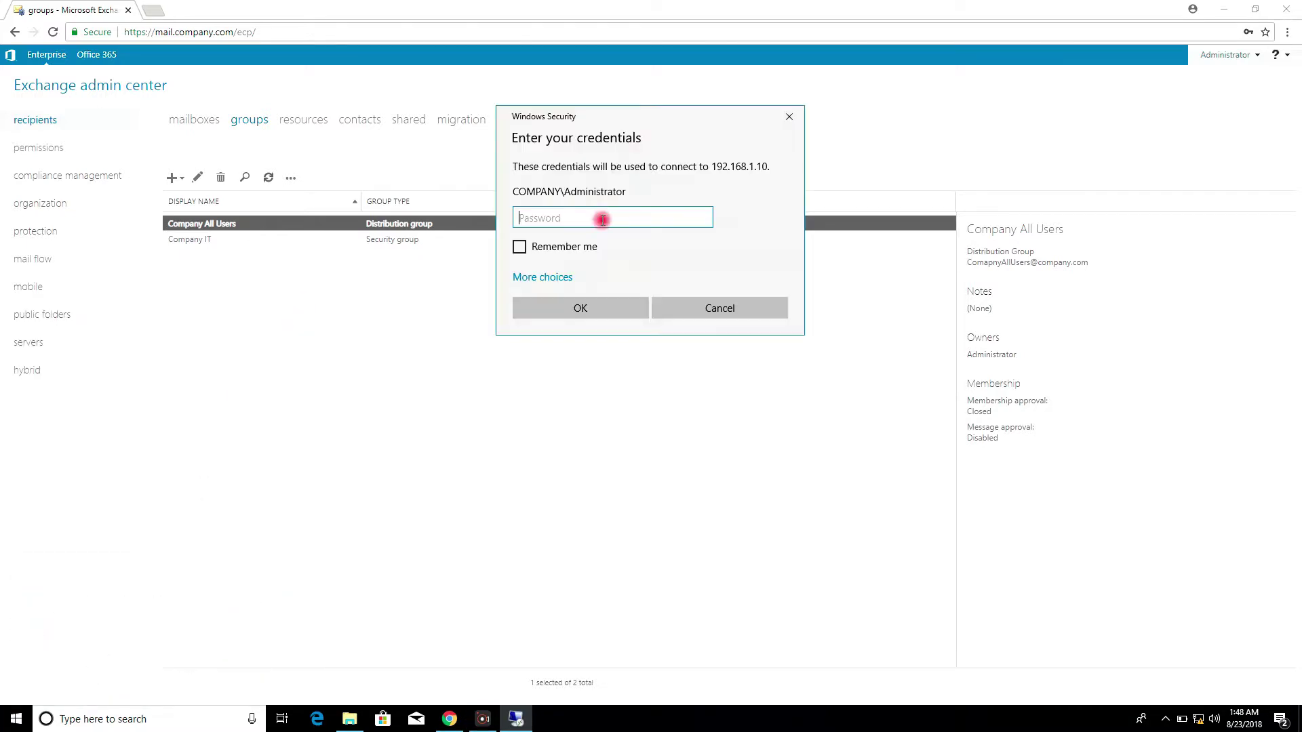
key("Caps_Lock")
key("Caps_Lock")
type("******")
key("Return")
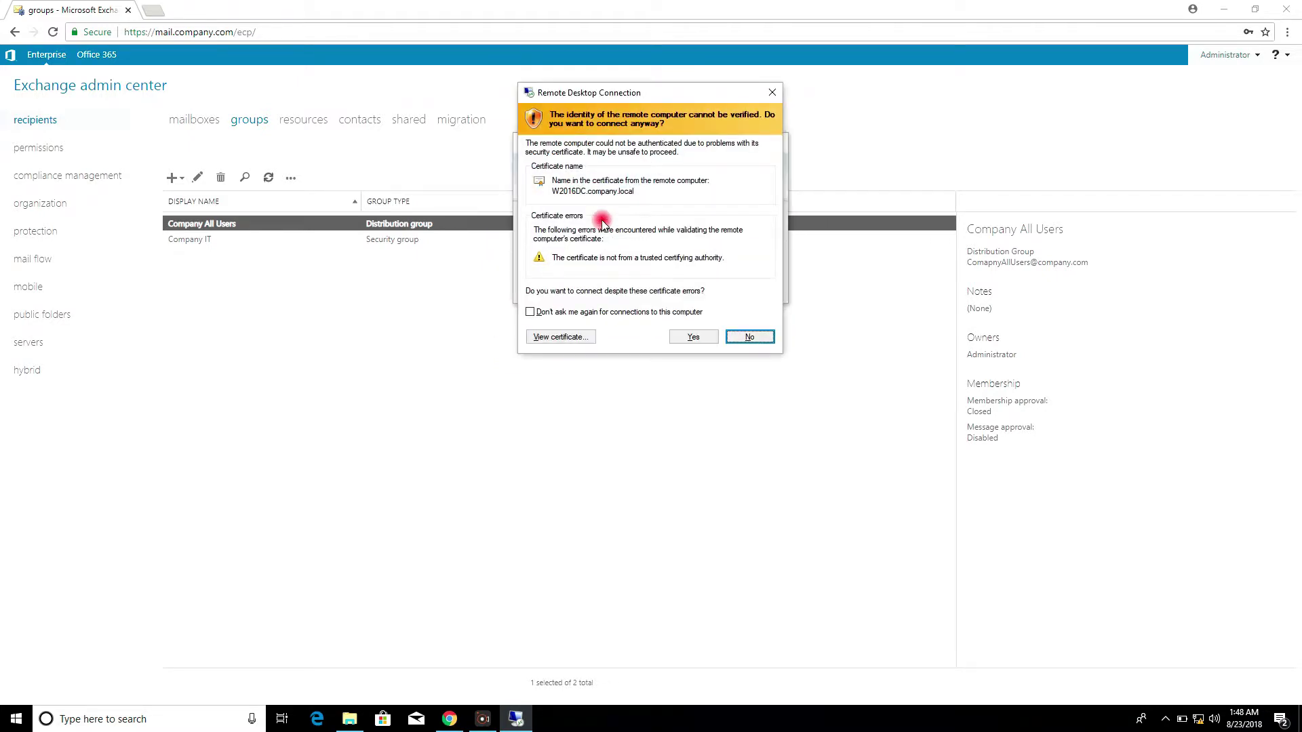
left_click(692, 337)
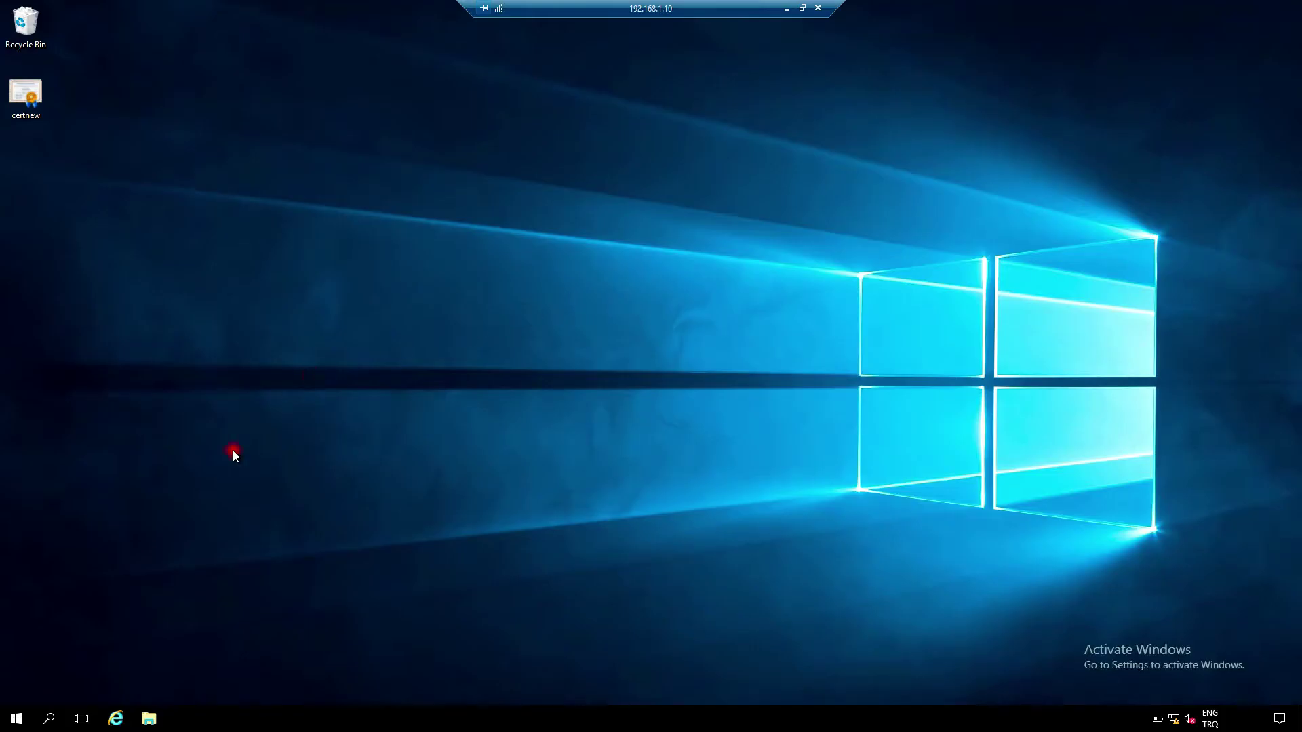
Step: Launch Active Directory Users and Computers from Start > Windows Administrative Tools
left_click(19, 718)
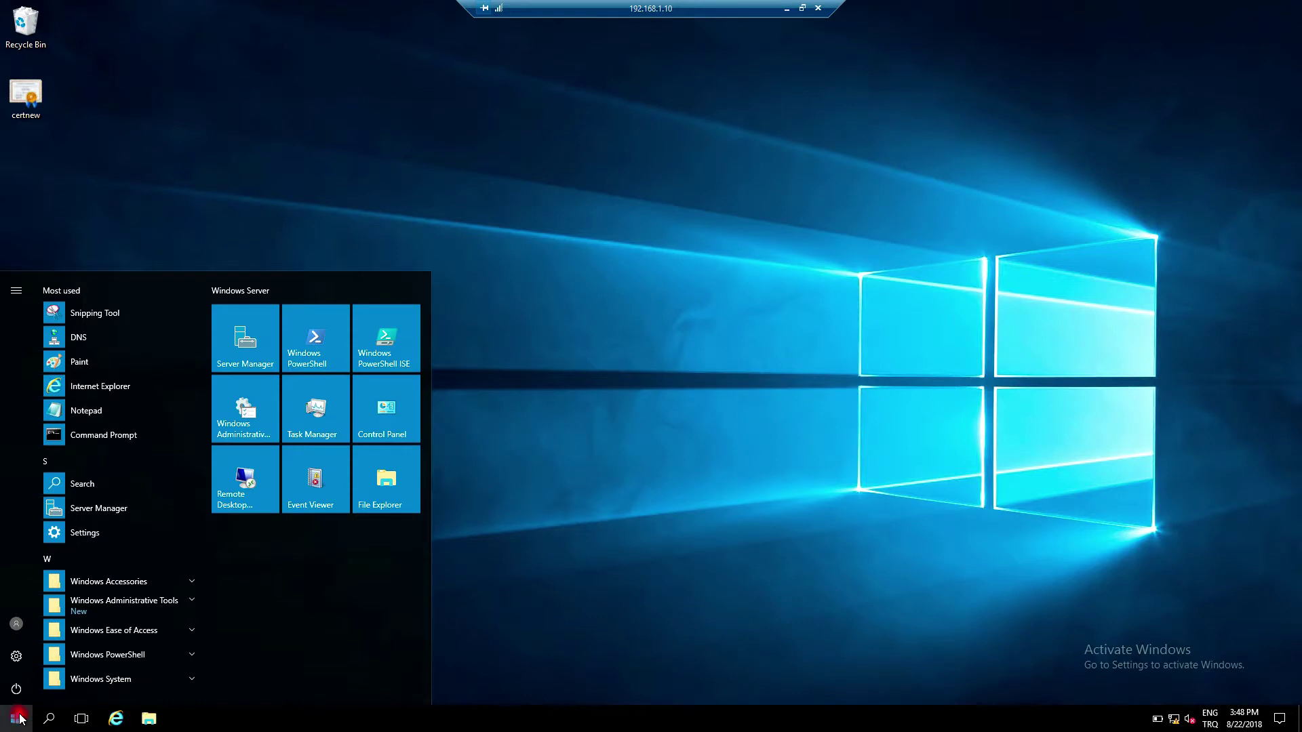
left_click(151, 601)
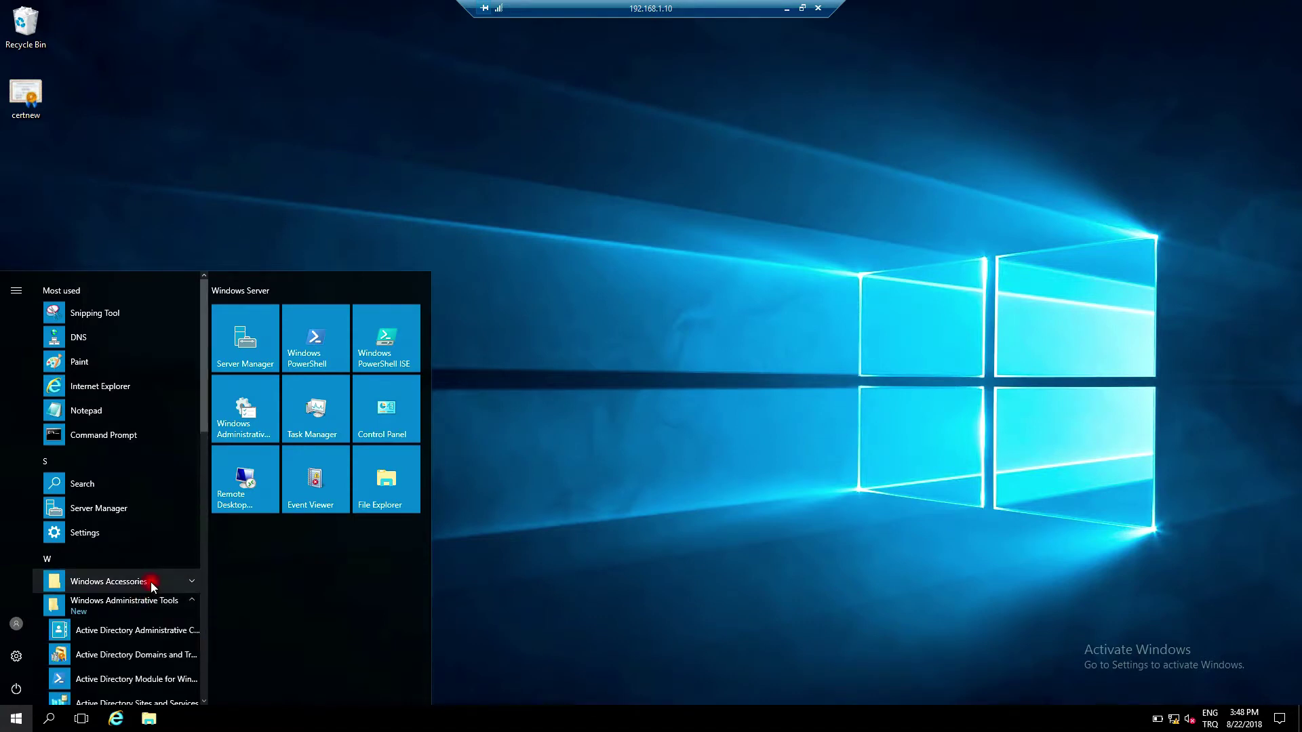
scroll(151, 586, "down", 3)
left_click(135, 533)
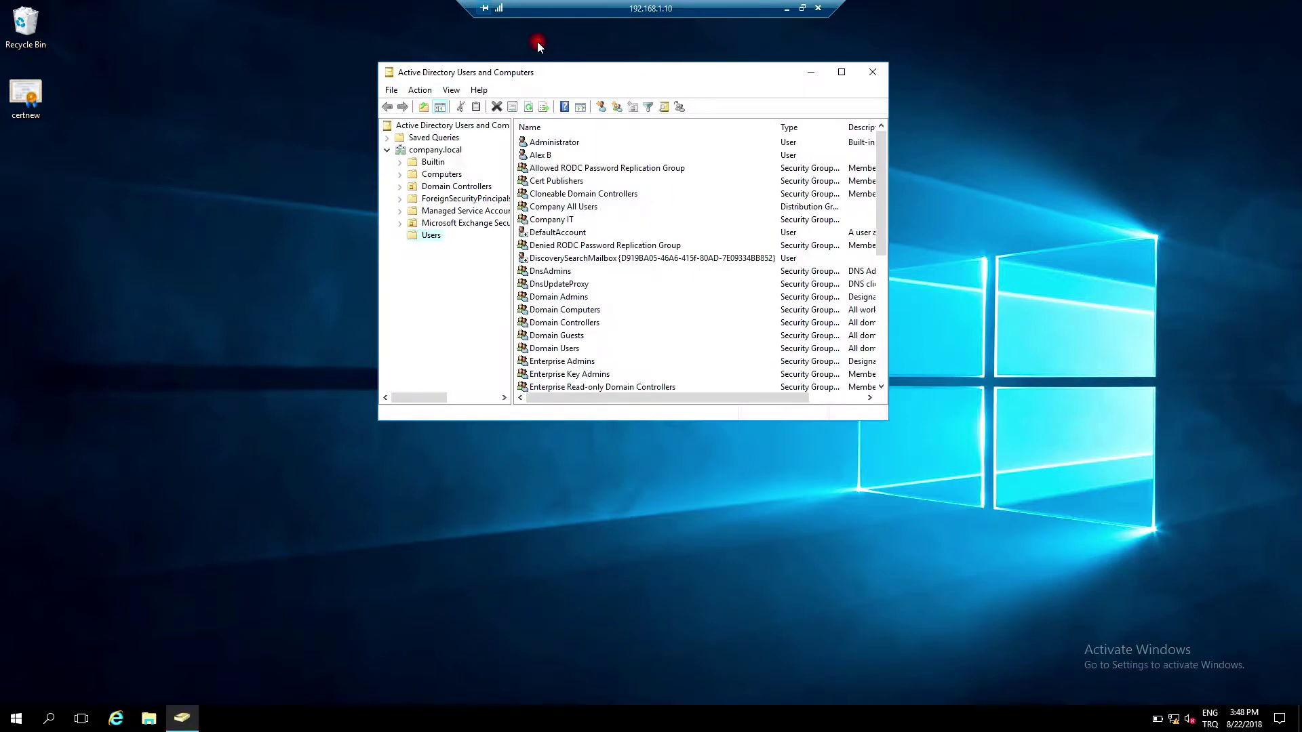
Step: Maximize the Active Directory console and refresh the Users container
double_click(560, 72)
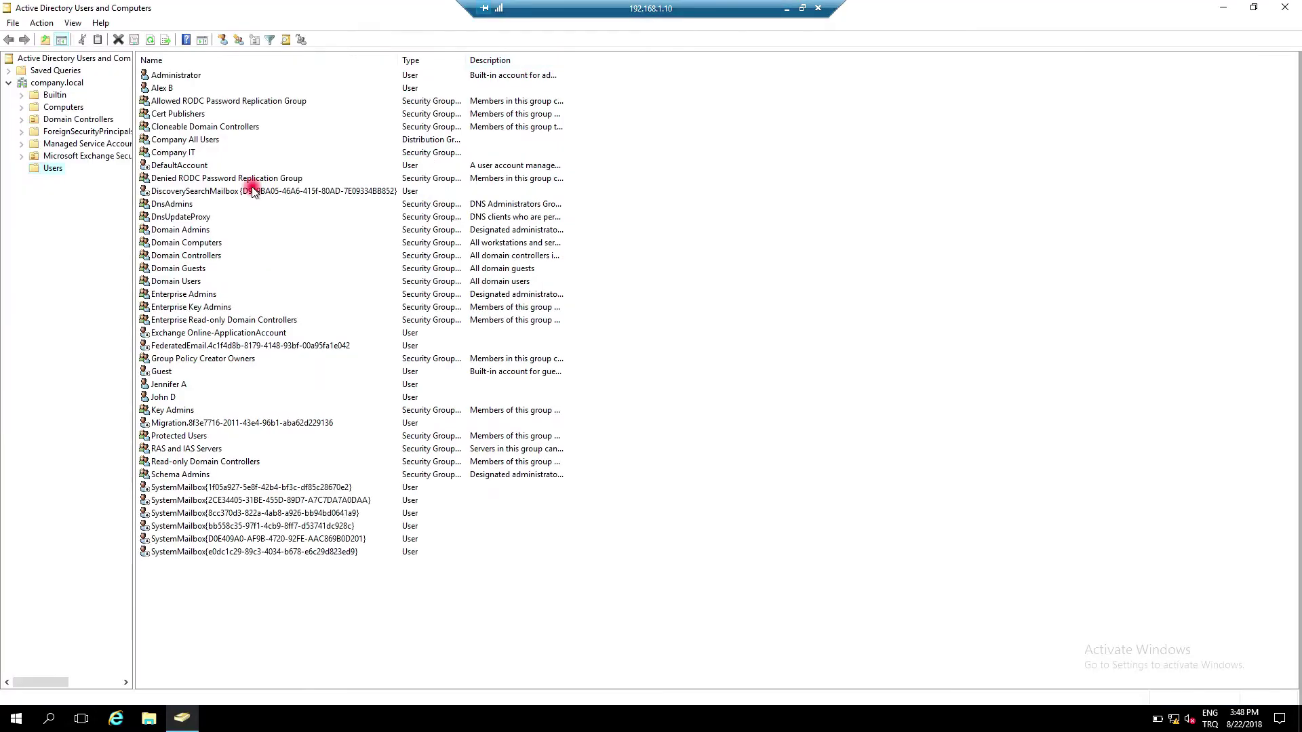
right_click(40, 169)
left_click(85, 269)
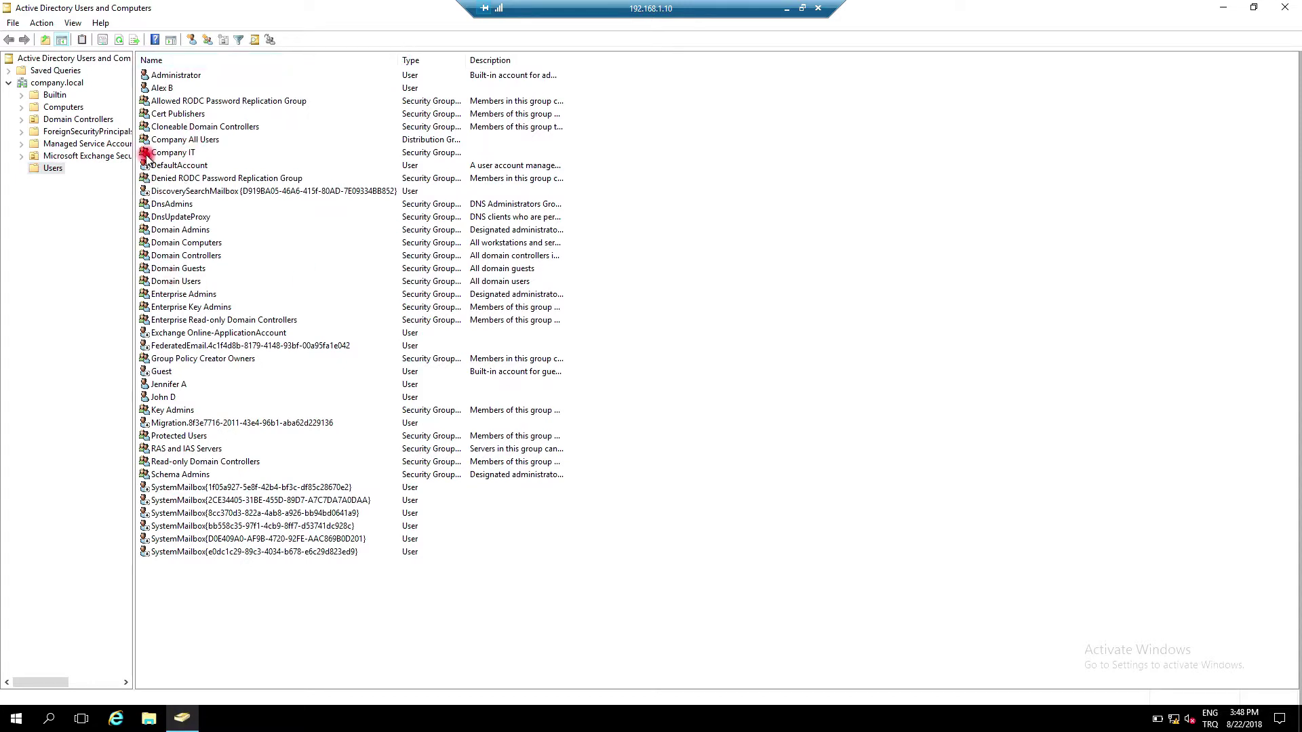
Step: Review the Company All Users and Company IT group properties, then close the console
double_click(175, 139)
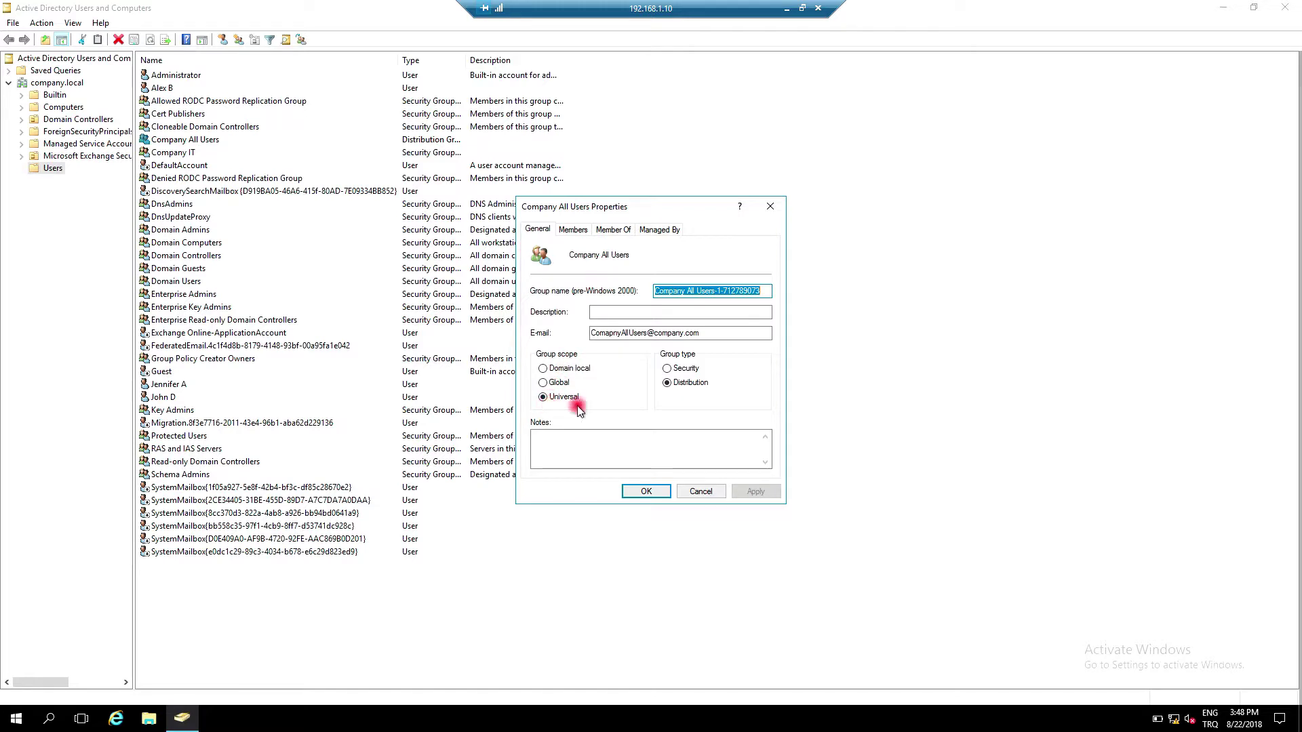
left_click(712, 492)
double_click(173, 152)
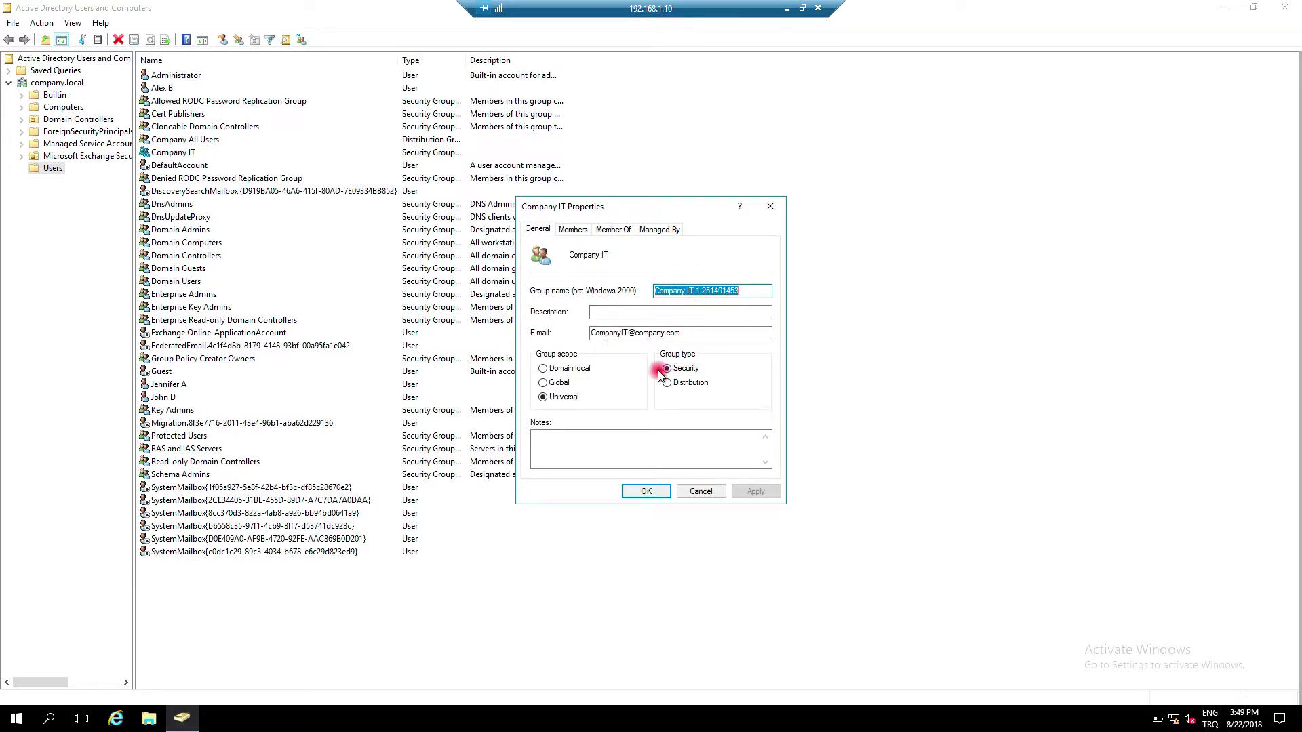
left_click(644, 491)
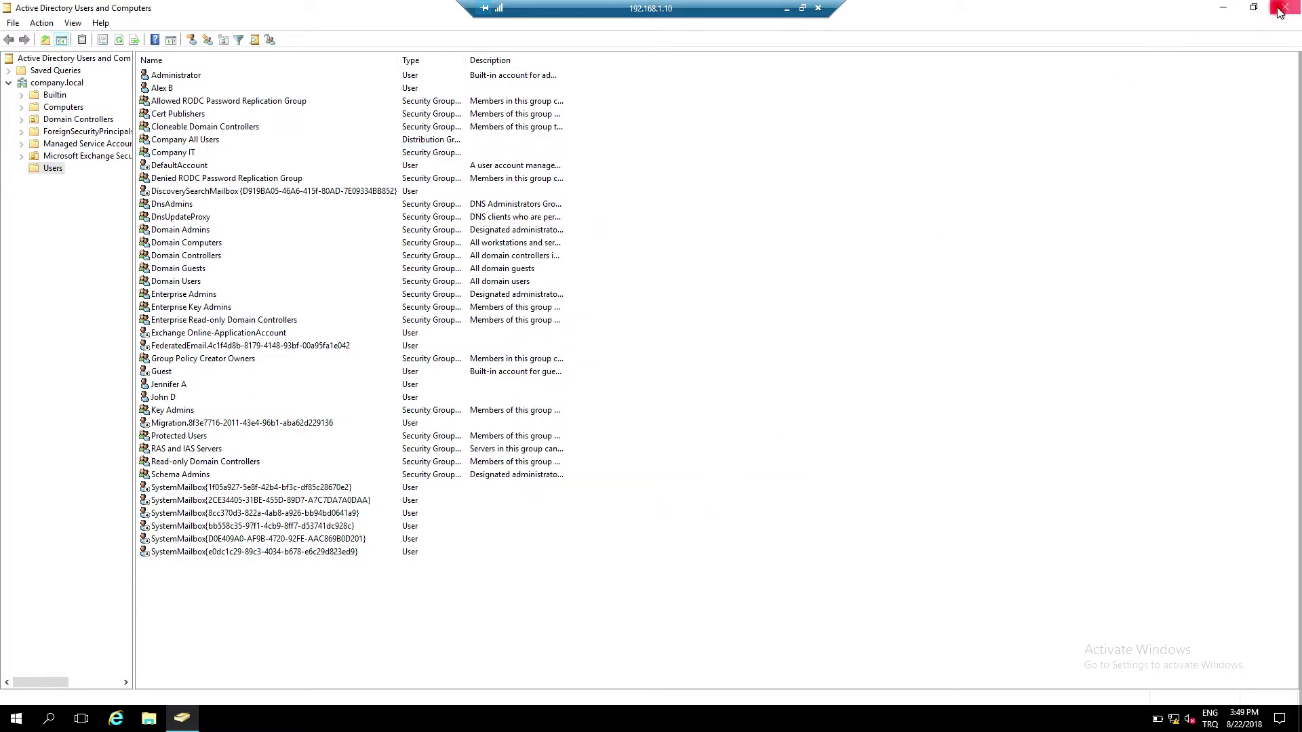
left_click(1285, 8)
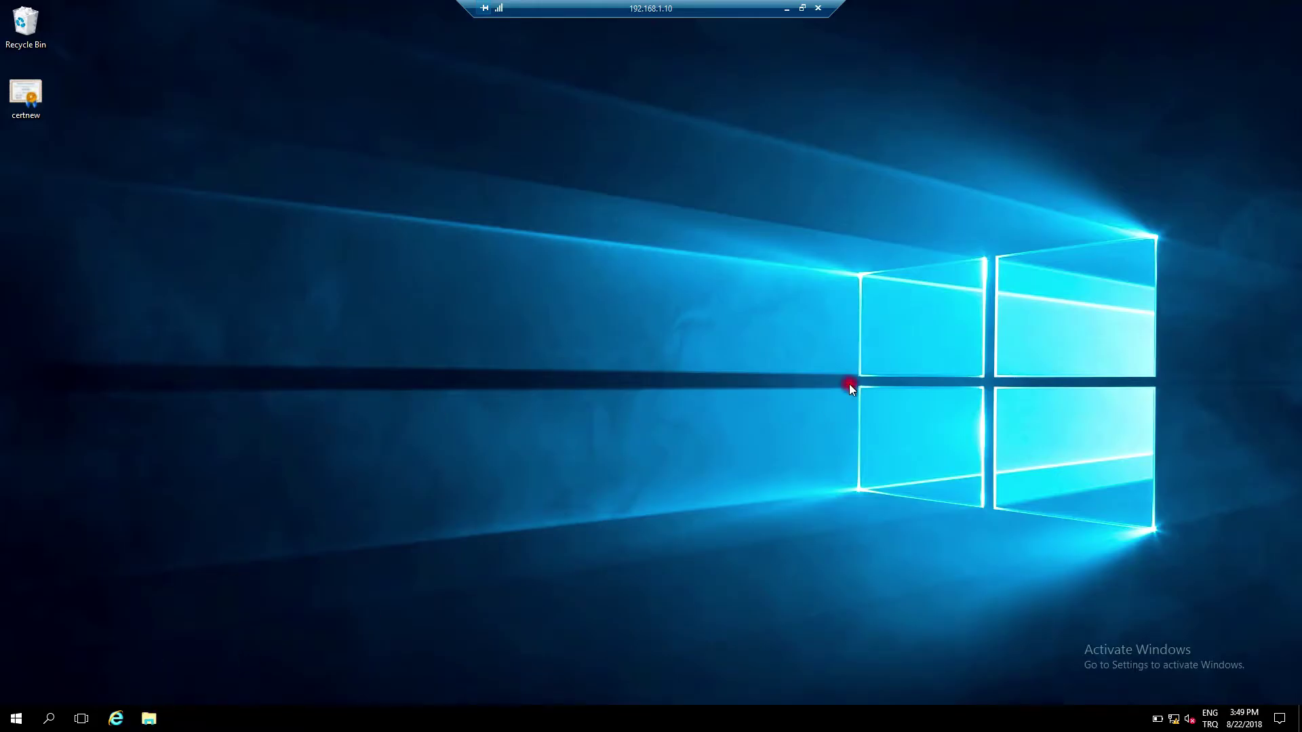
Step: Open Local Disk (C:) under This PC in File Explorer
key("super+e")
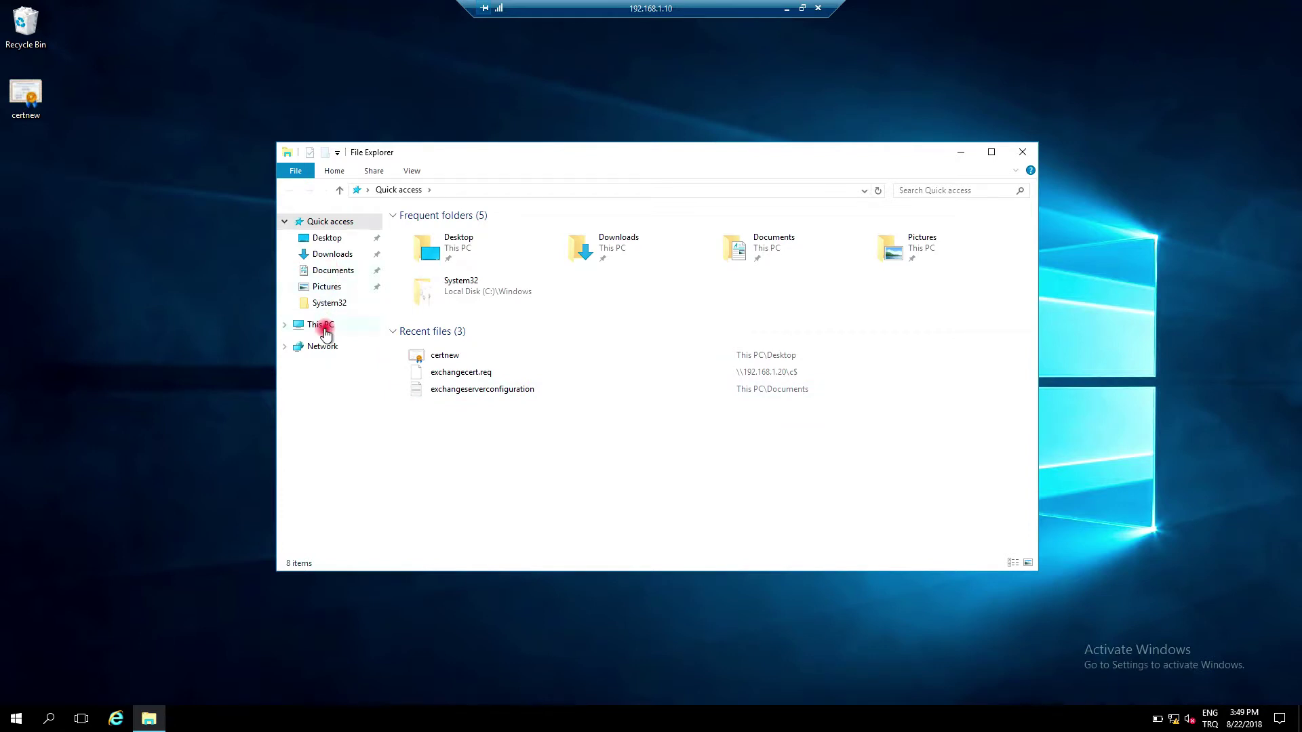
left_click(324, 331)
double_click(442, 331)
Step: Create a new folder named IT on C: and open its properties
right_click(427, 375)
mouse_move(498, 518)
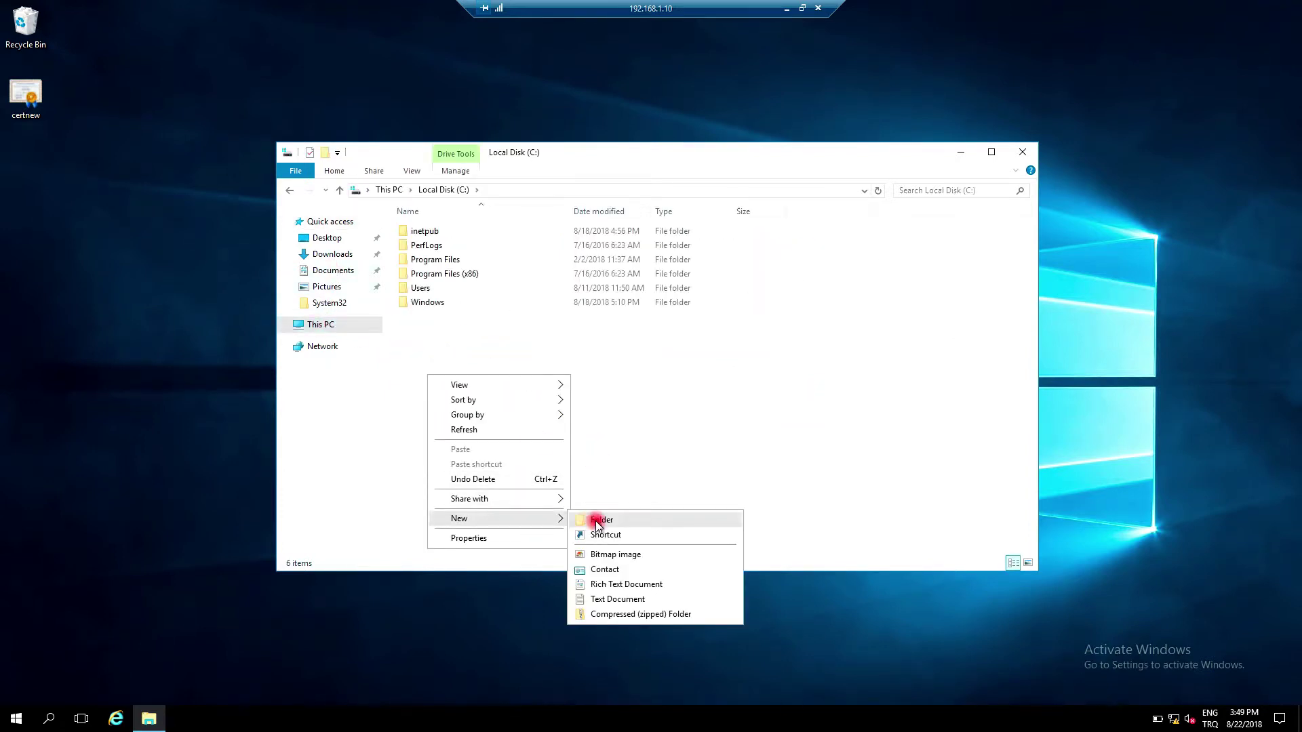
left_click(597, 522)
type("IT")
key("Return")
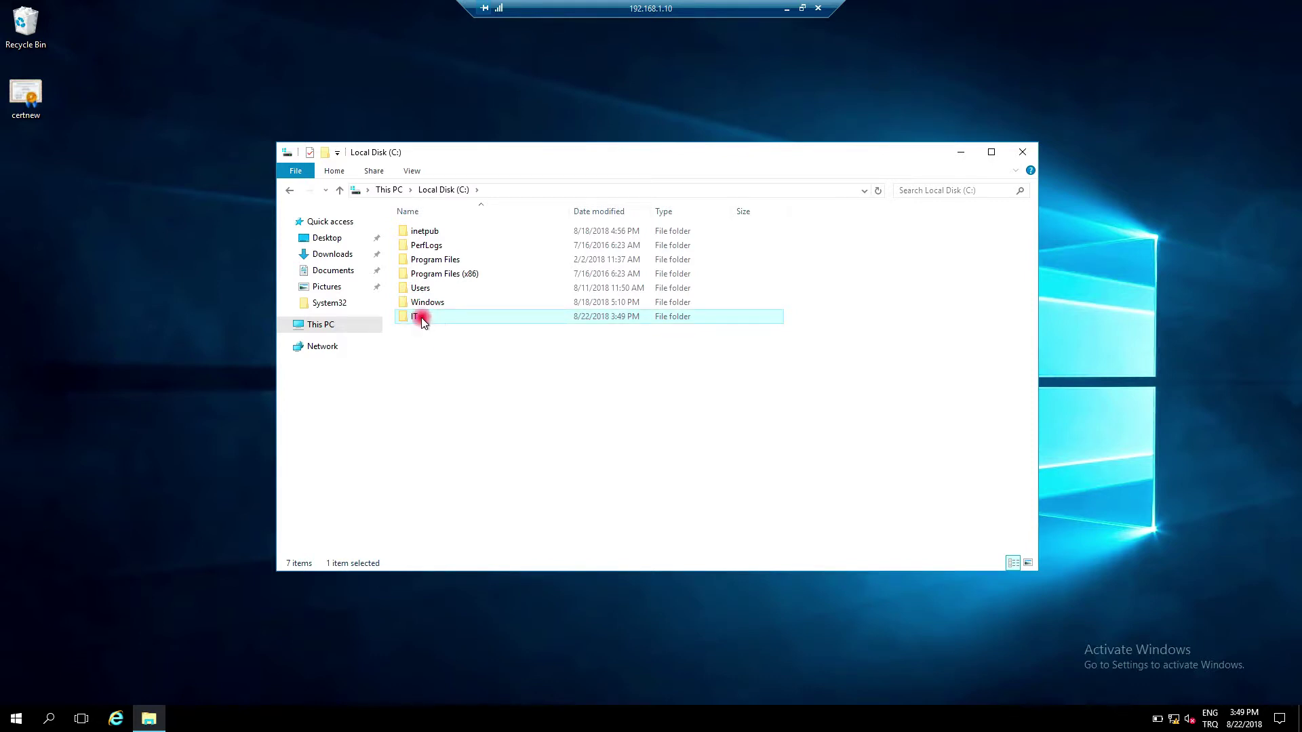
right_click(419, 319)
left_click(495, 559)
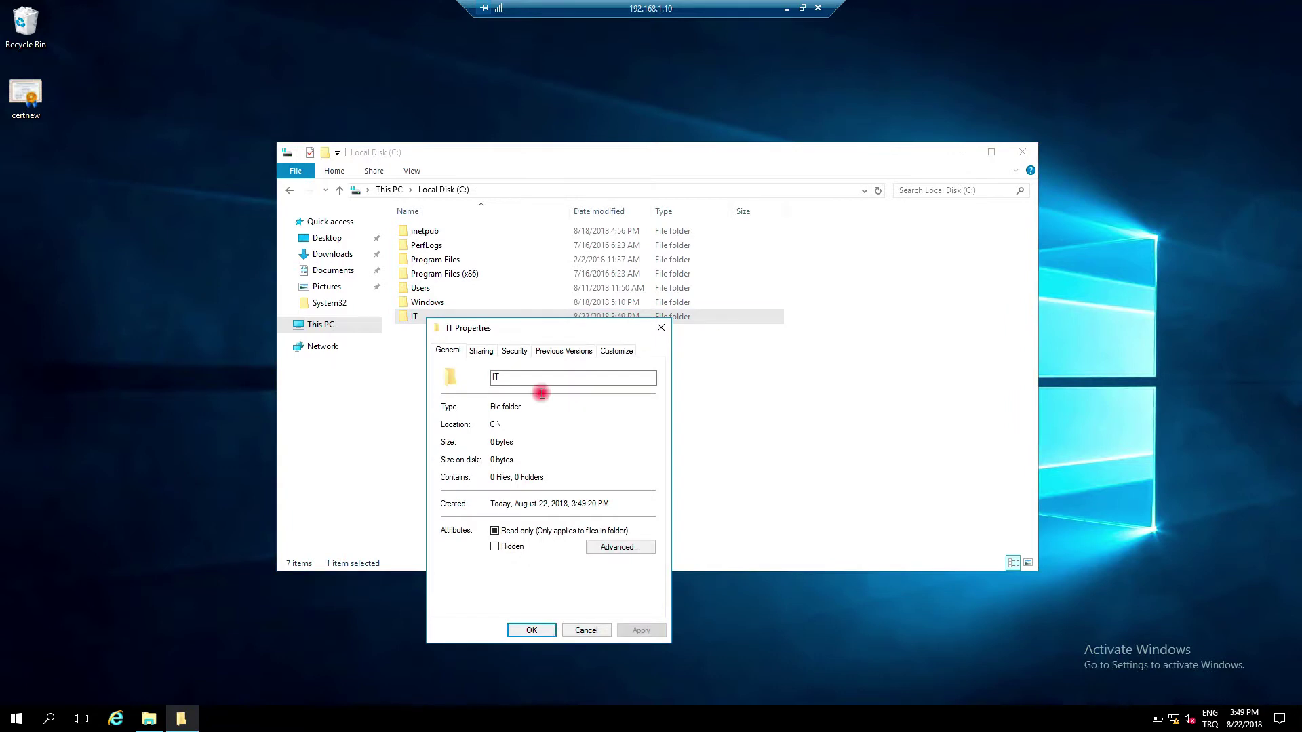
Step: Start sharing the IT folder and list all users and groups in company.local
left_click(481, 352)
left_click(468, 442)
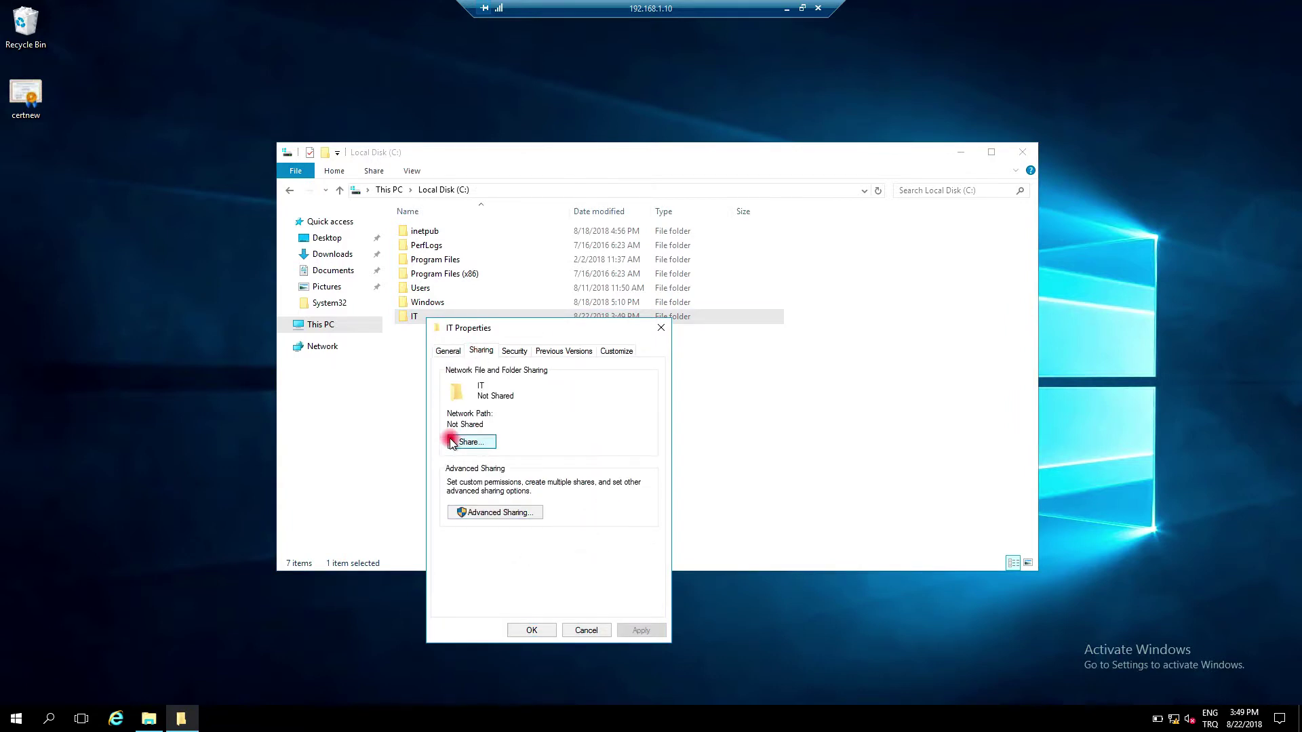
left_click(646, 458)
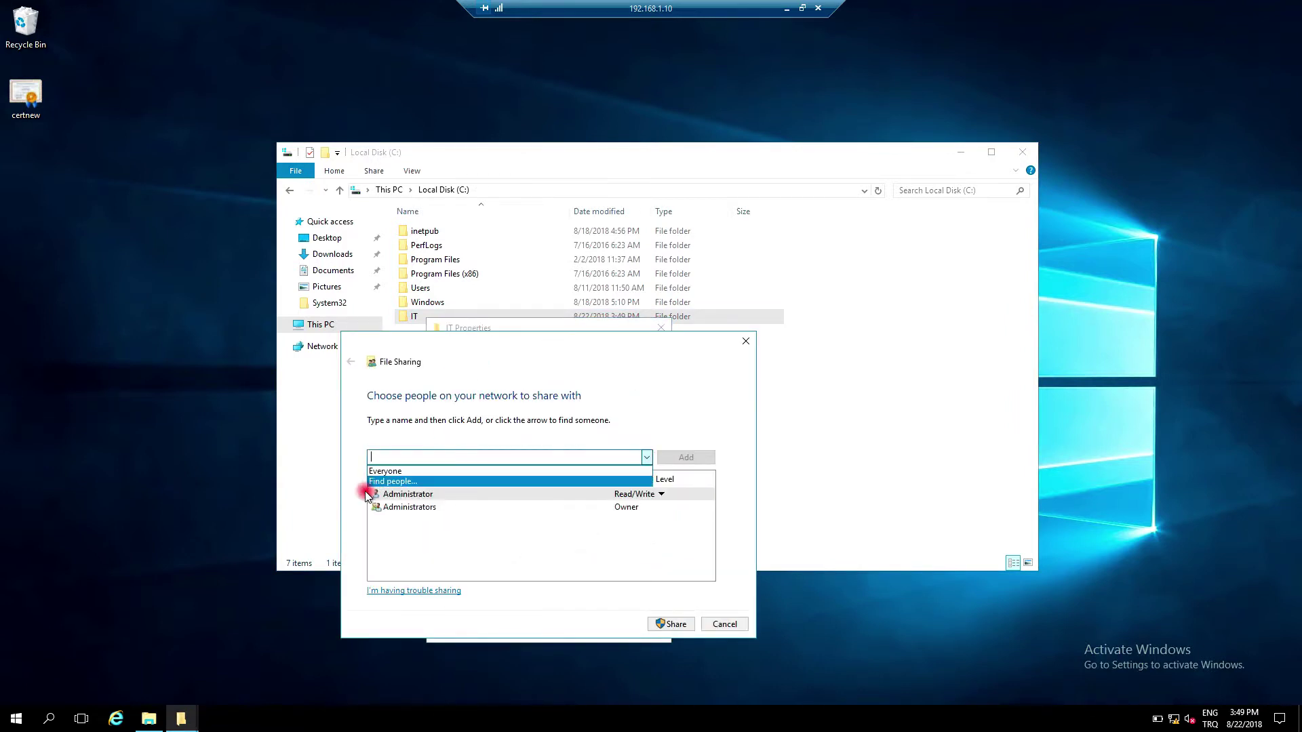
left_click(375, 483)
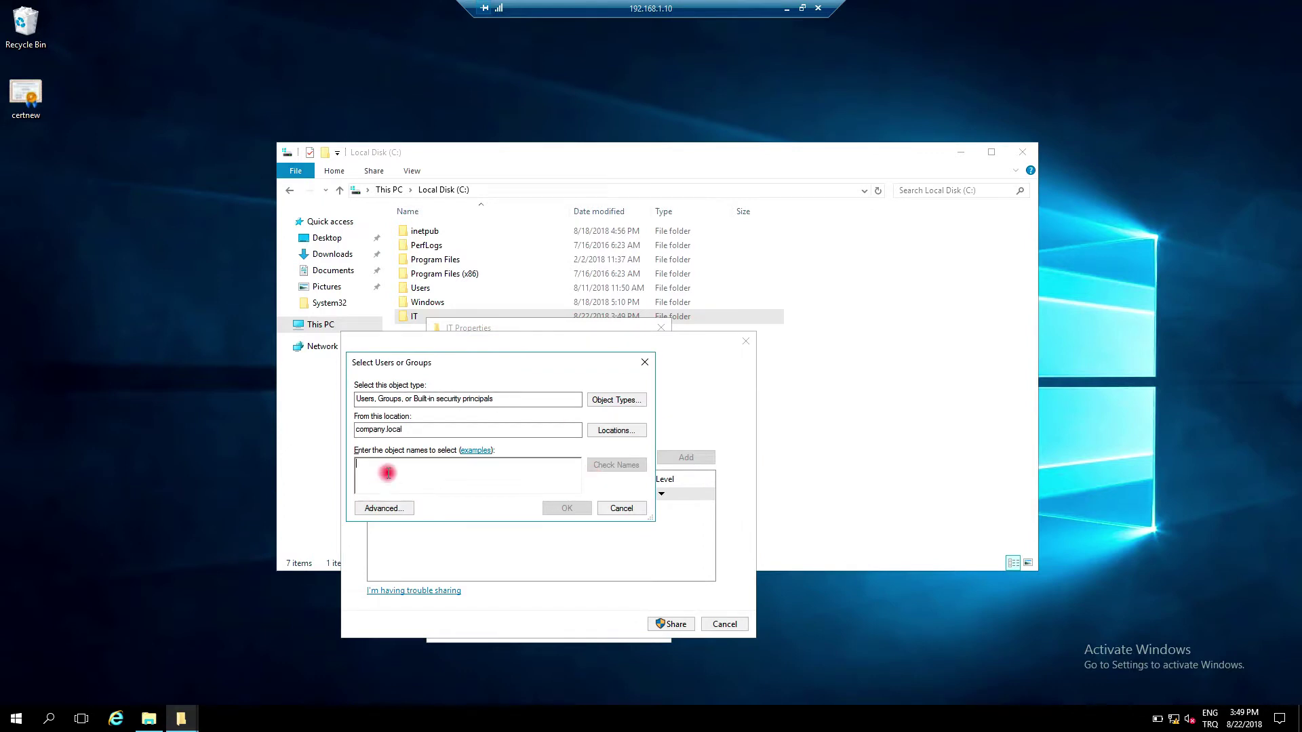
left_click(384, 508)
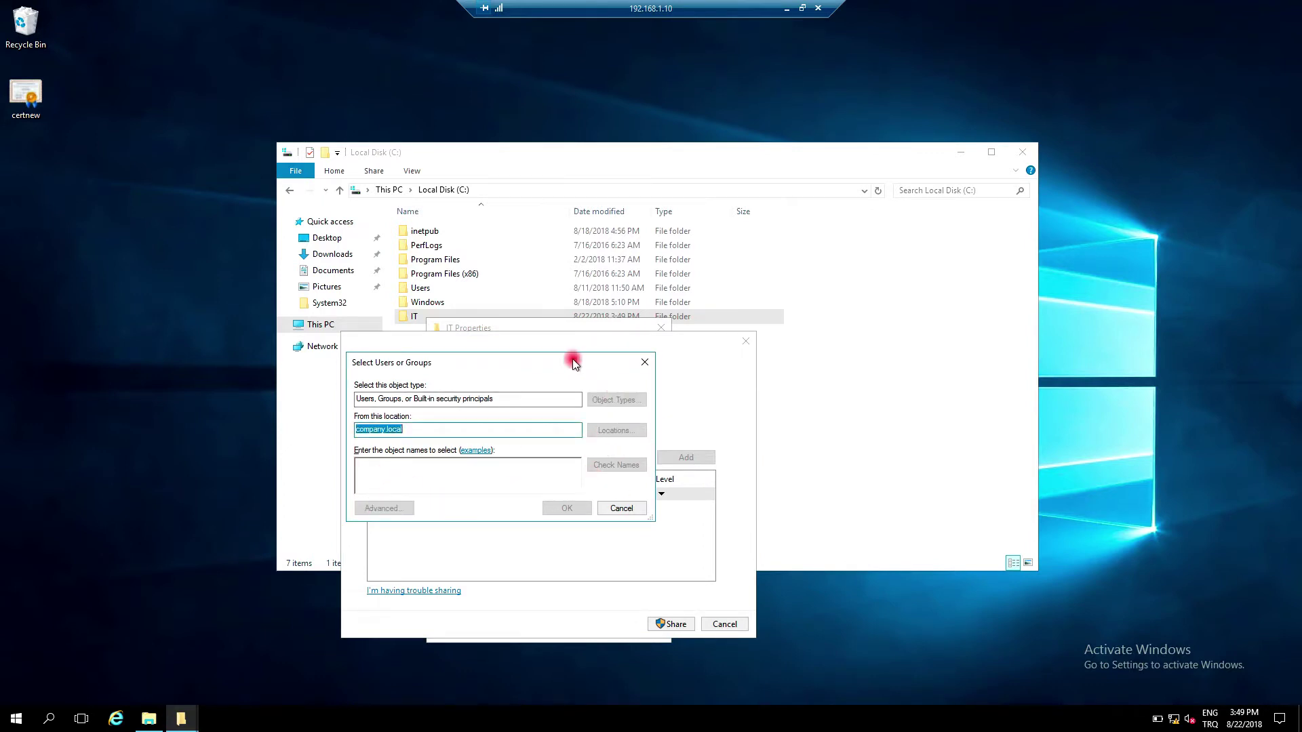
left_click(663, 447)
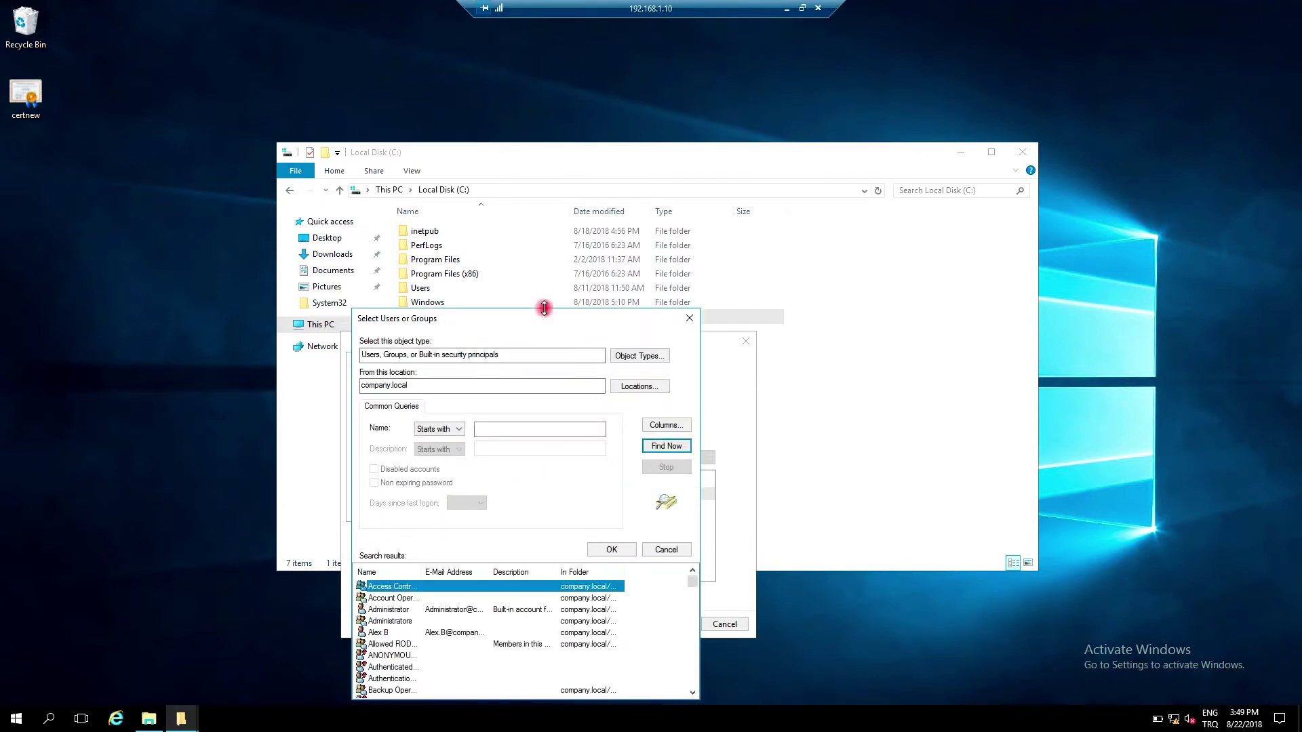
left_click_drag(473, 318, 741, 135)
double_click(689, 393)
scroll(664, 451, "down", 4)
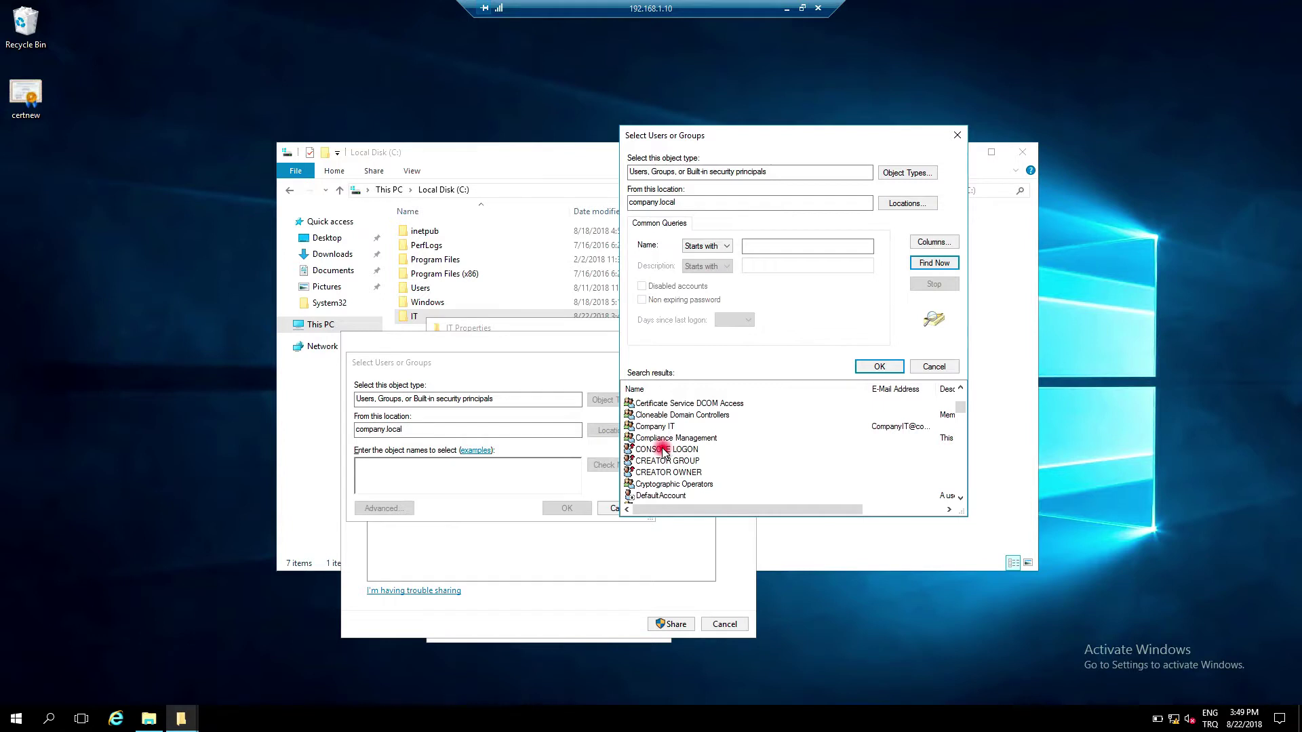
Step: Share the IT folder with Company IT at Read/Write permission
left_click(650, 427)
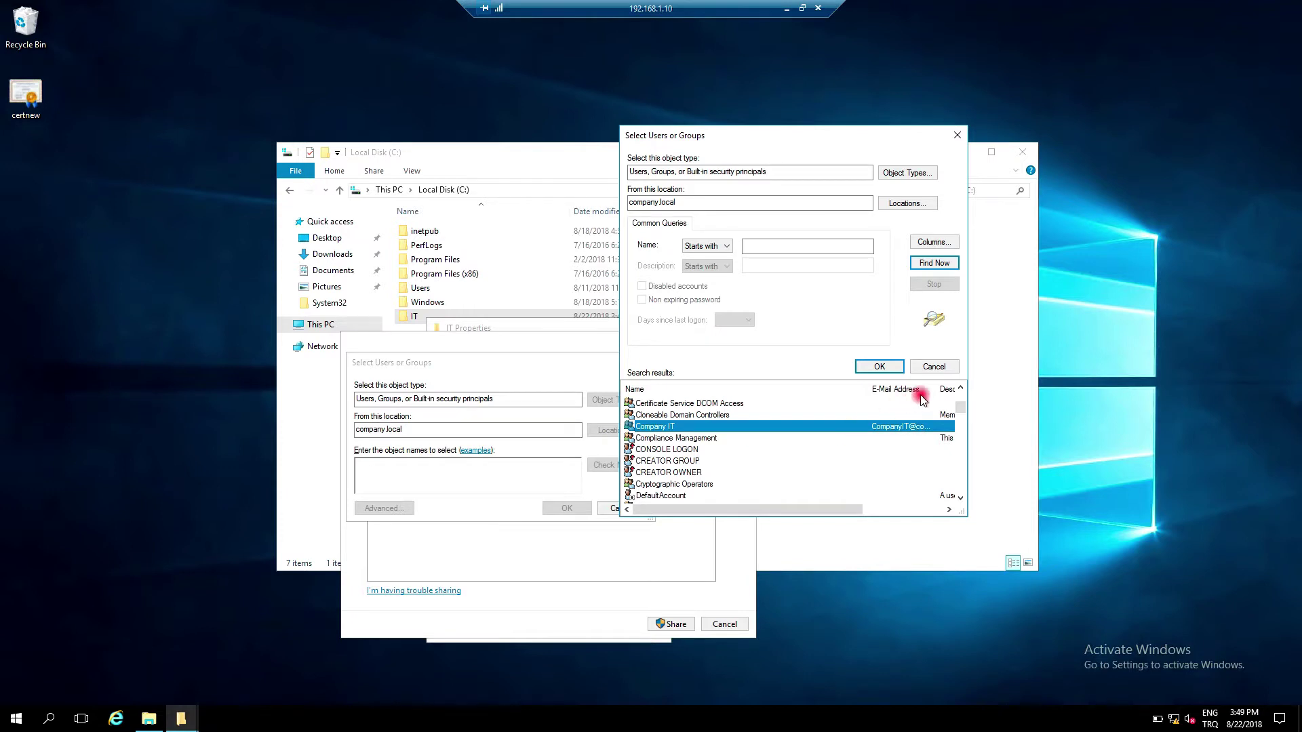
double_click(657, 426)
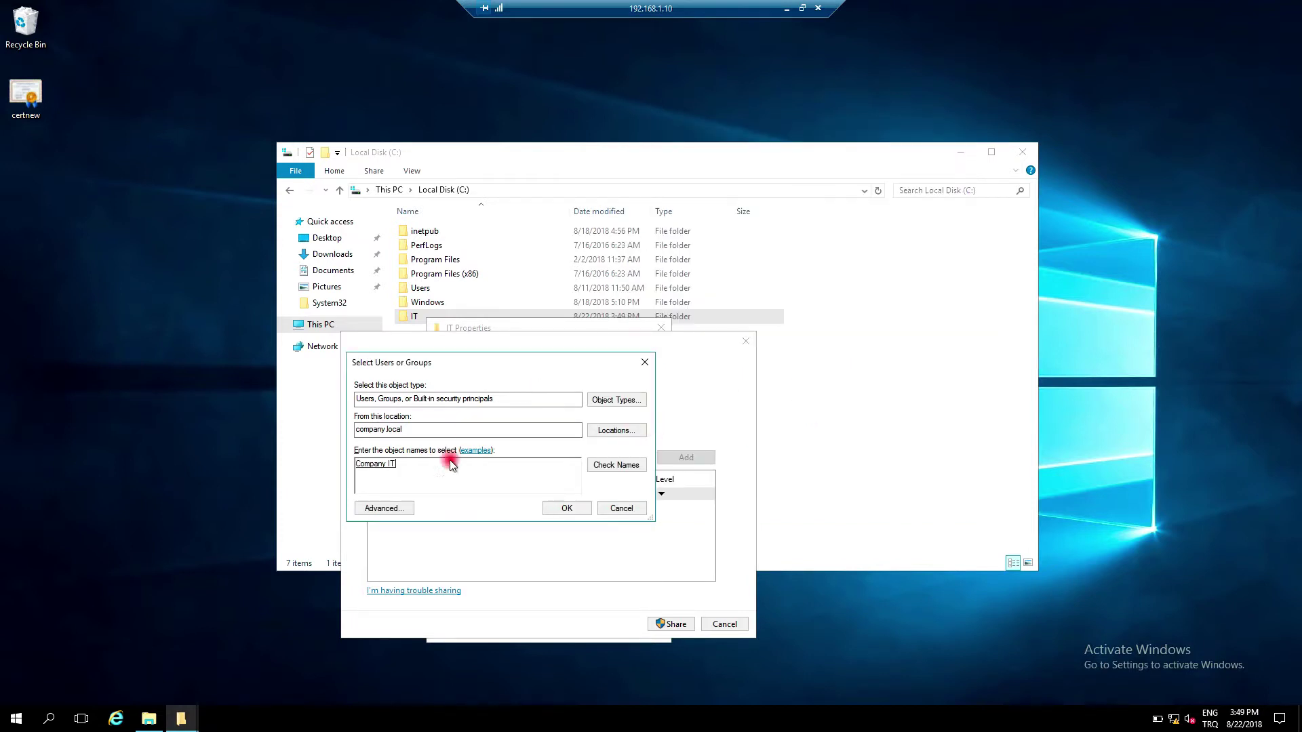
left_click(558, 510)
left_click(637, 520)
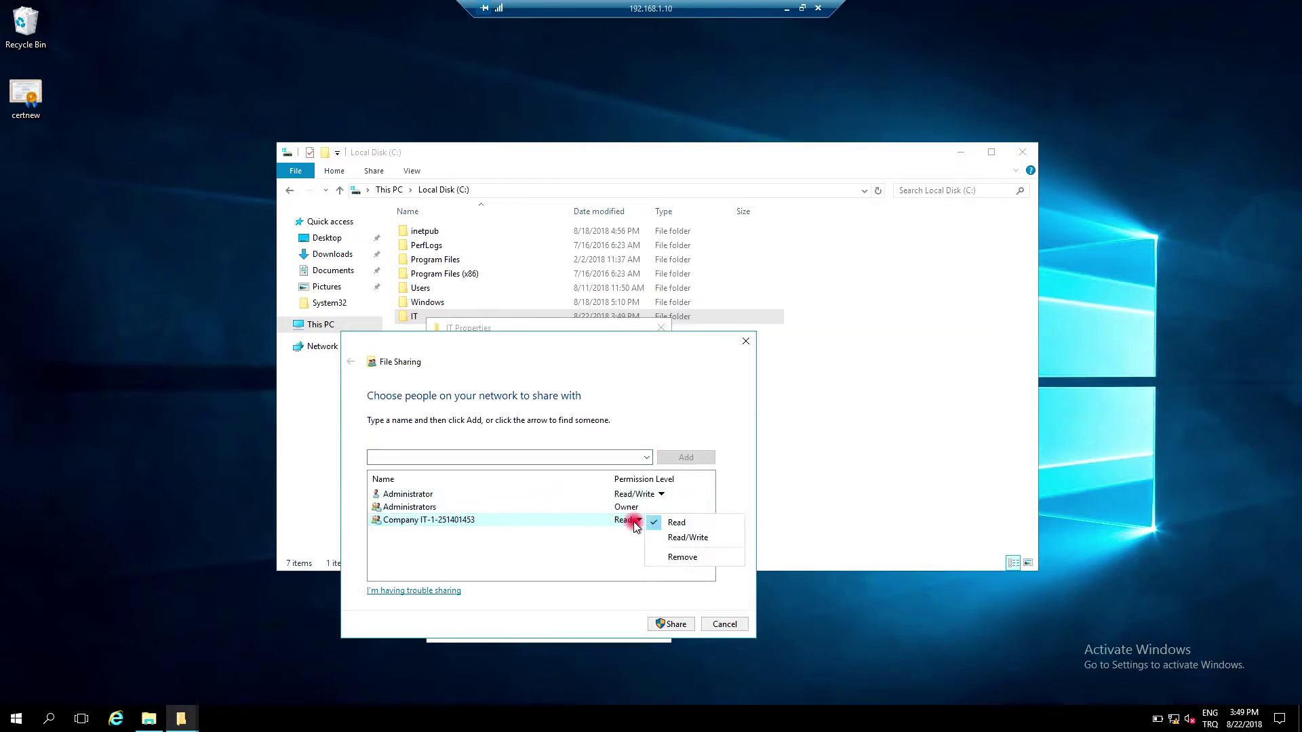
left_click(668, 538)
left_click(671, 624)
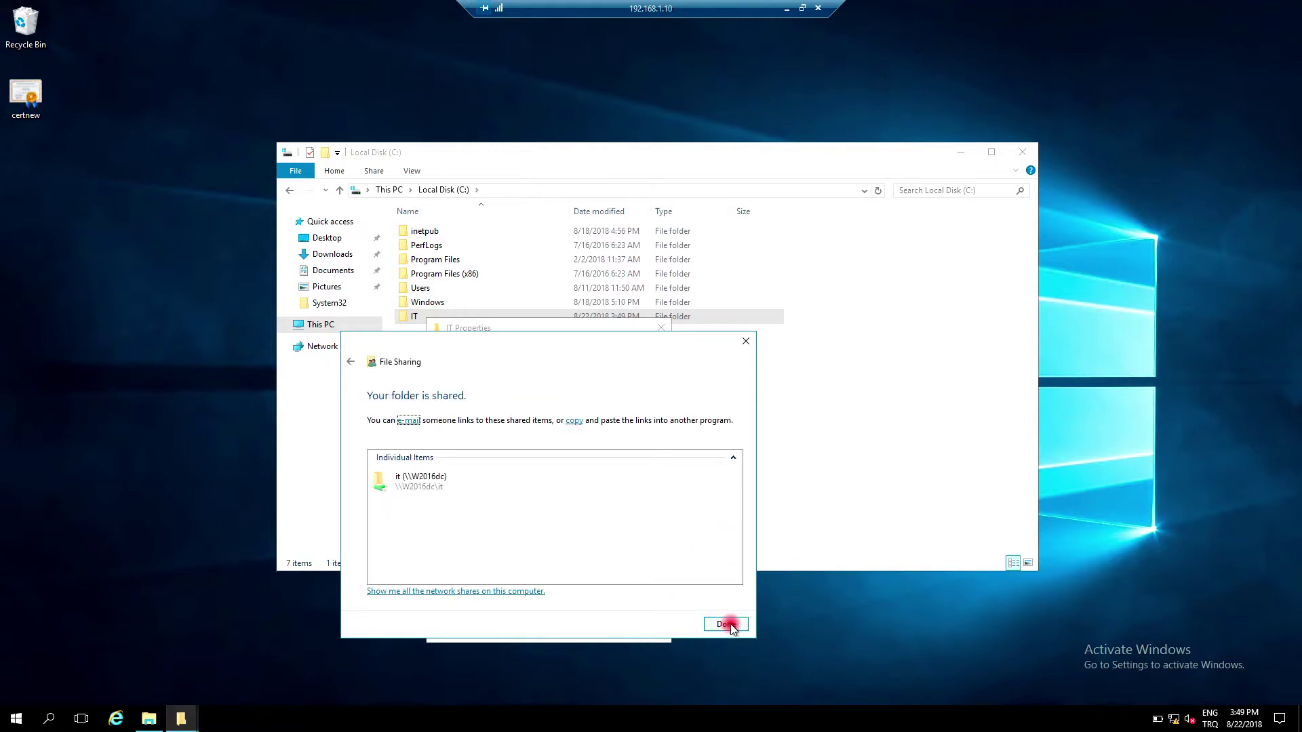
left_click(729, 624)
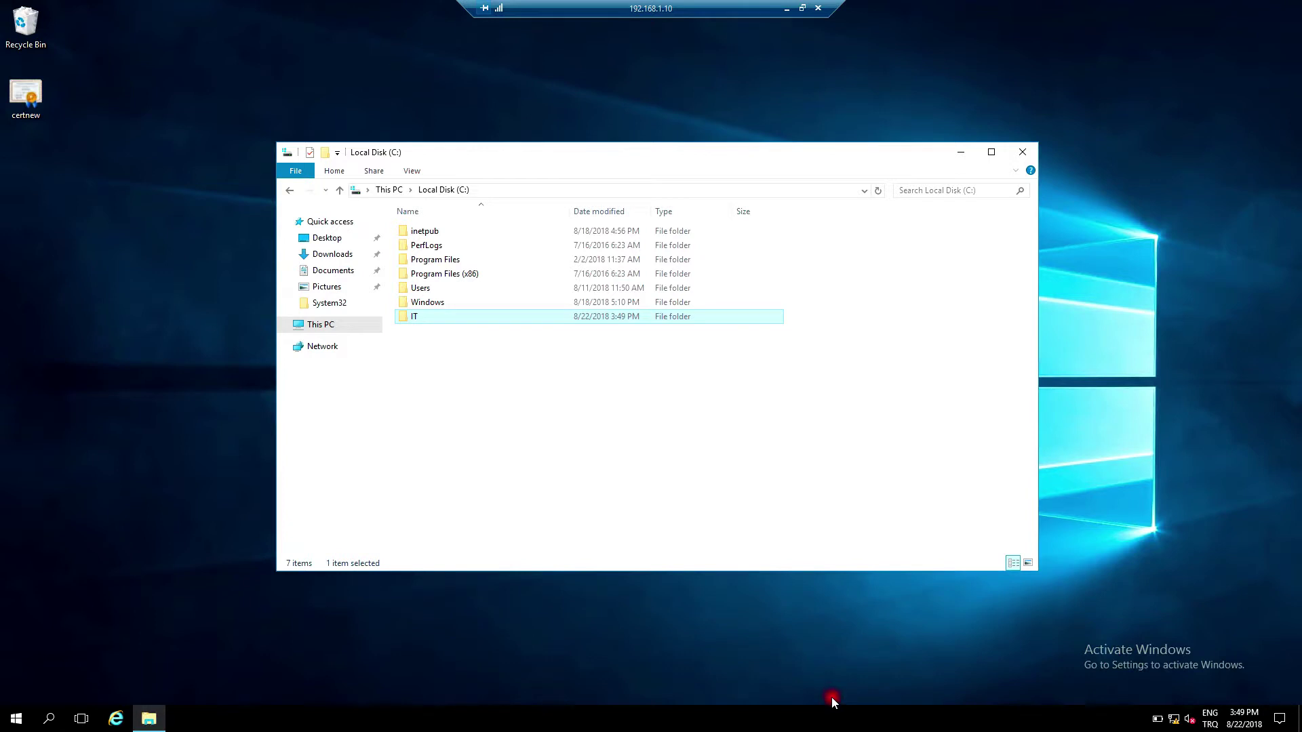
Step: Disconnect the remote desktop session to 192.168.1.10
left_click(816, 300)
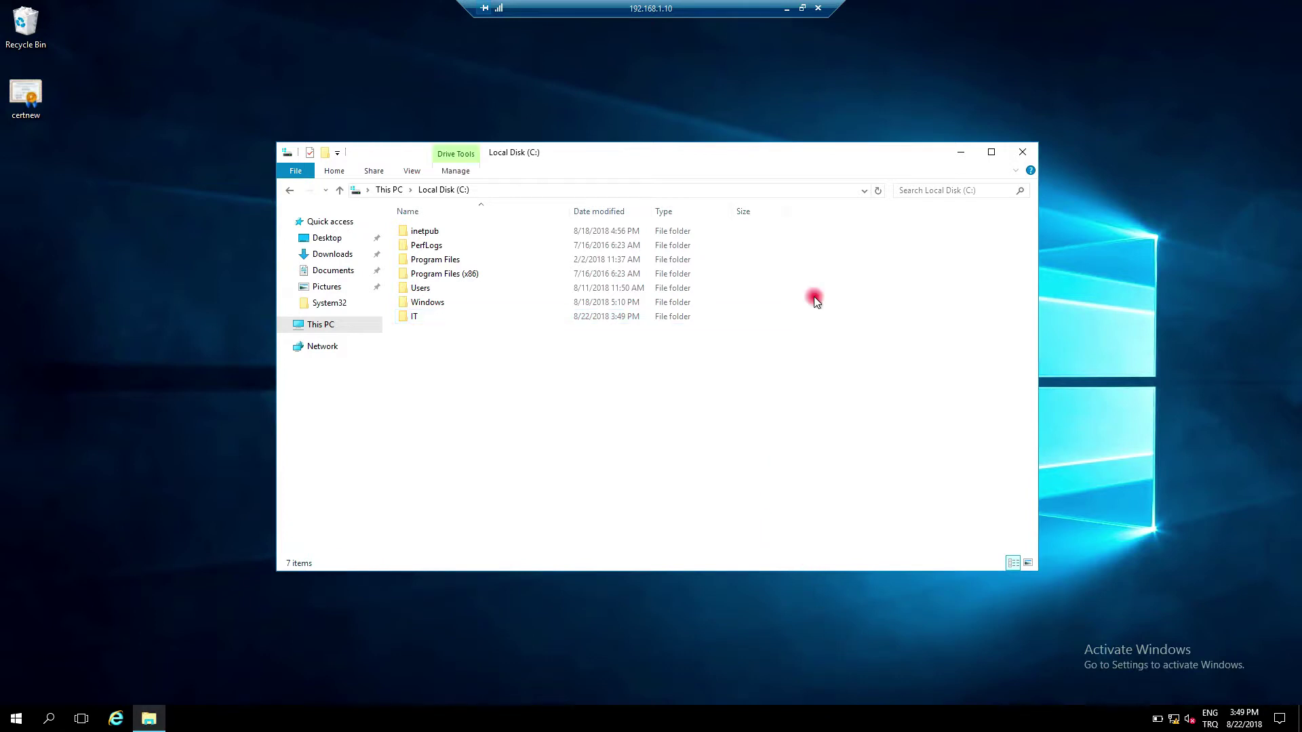
left_click(818, 8)
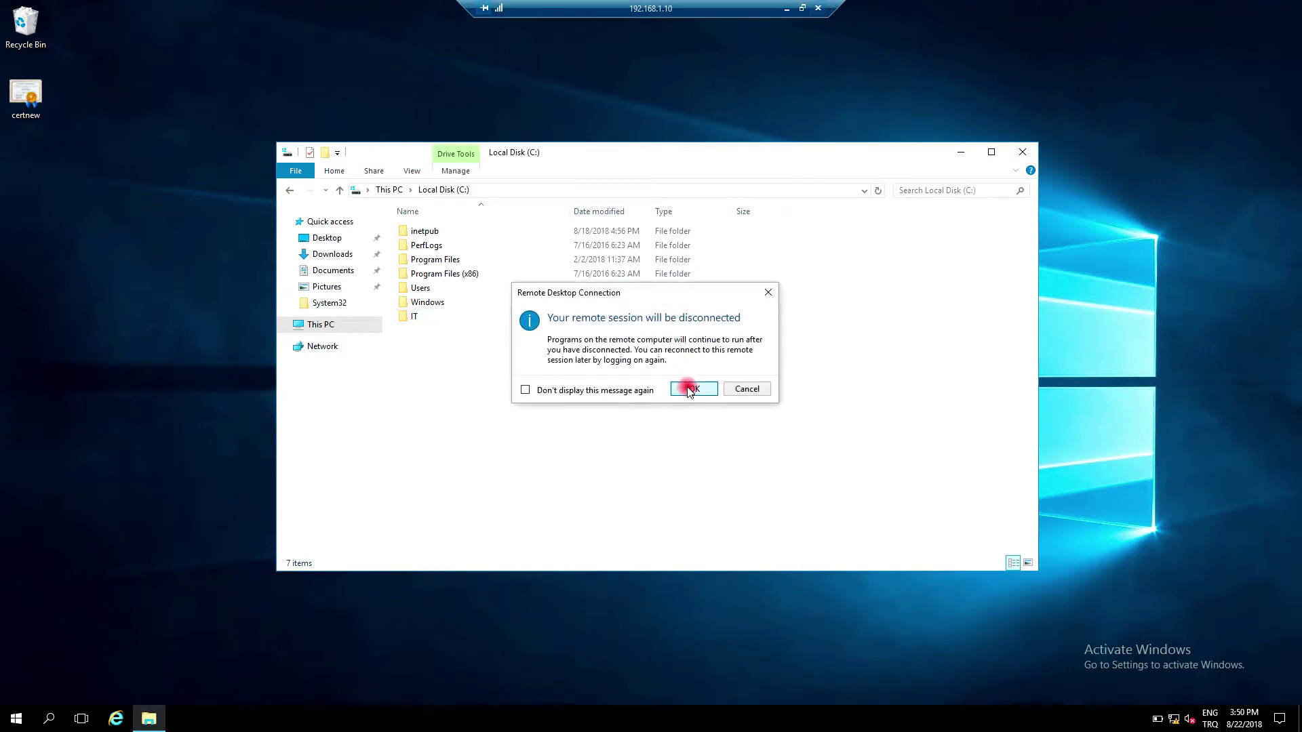
left_click(690, 390)
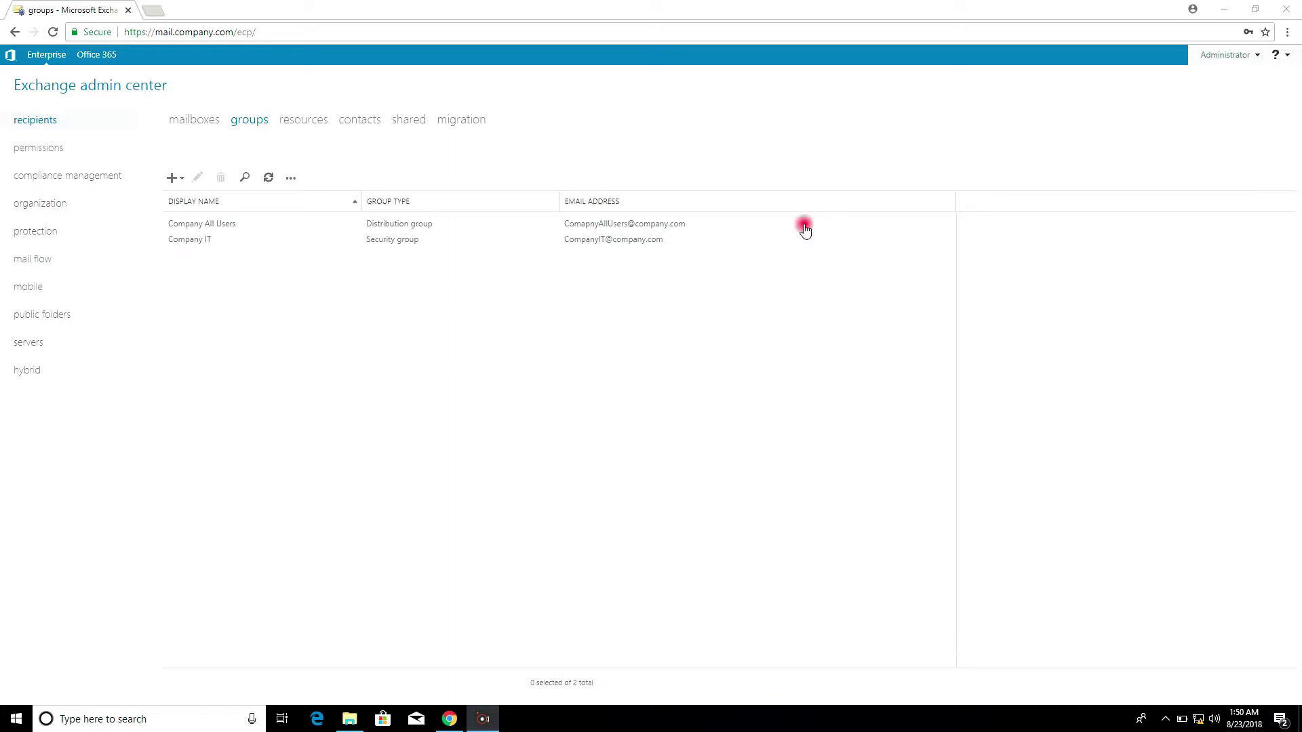
Step: Start a new dynamic distribution group named Company HR with alias CompanyHR
left_click(173, 177)
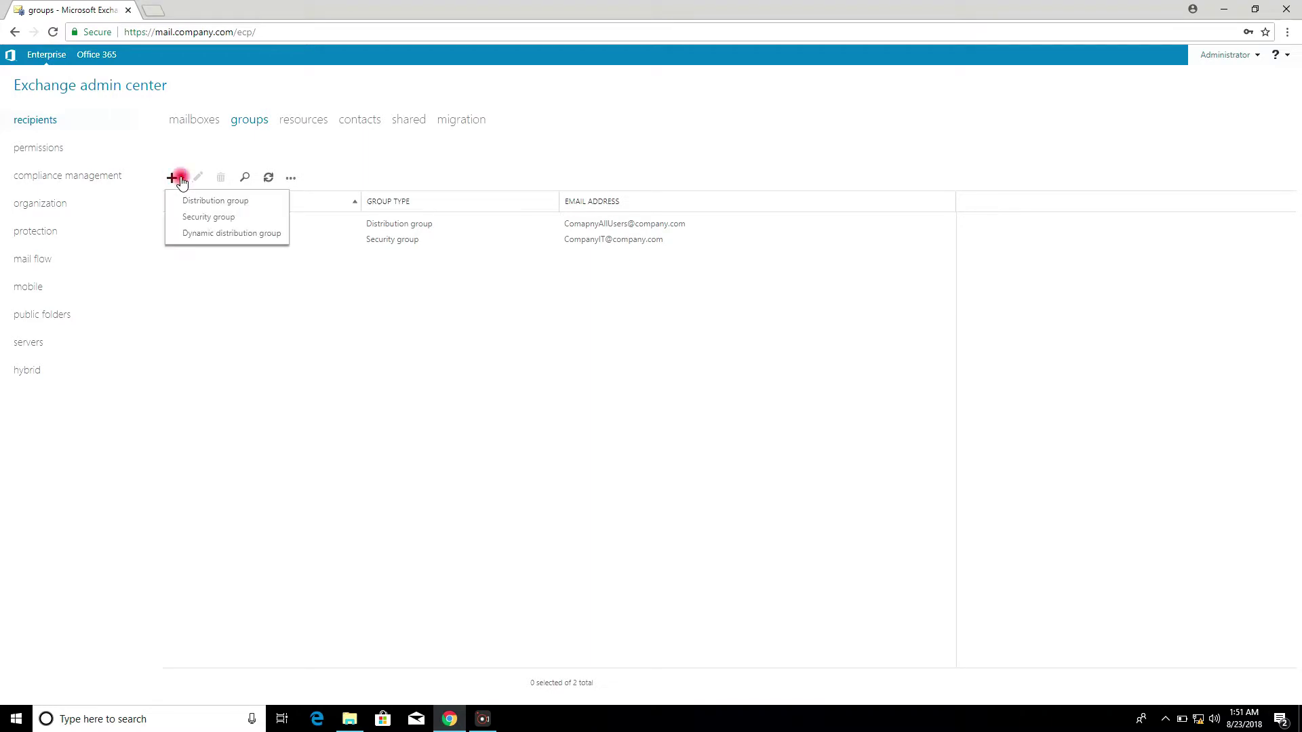
left_click(206, 241)
left_click(528, 384)
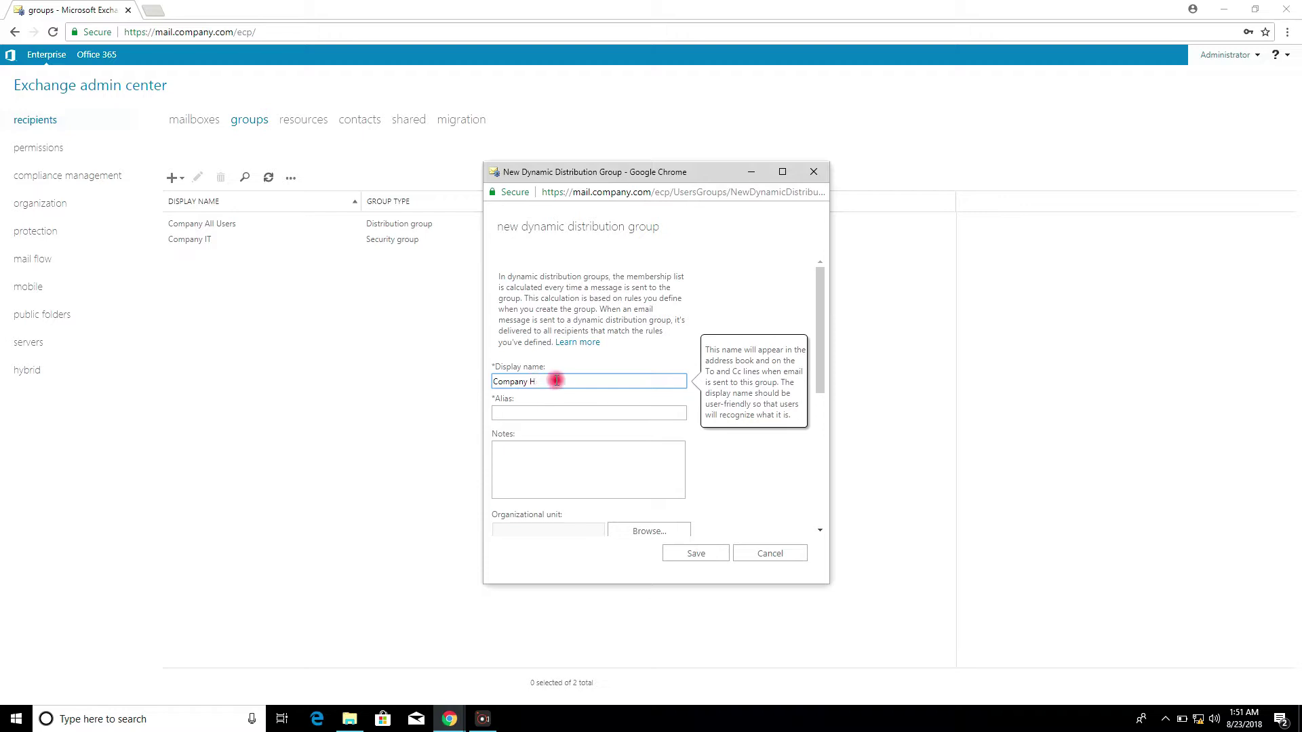
key("Tab")
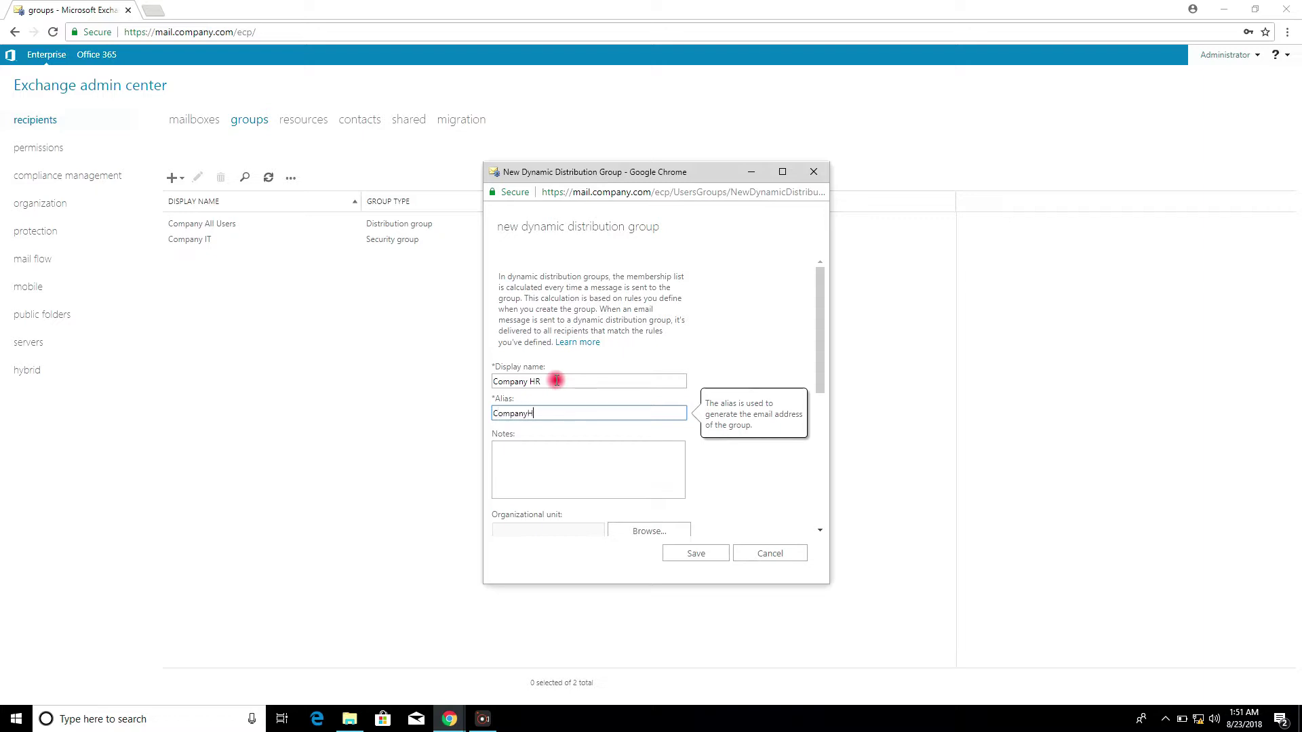
key("Tab")
key("Tab")
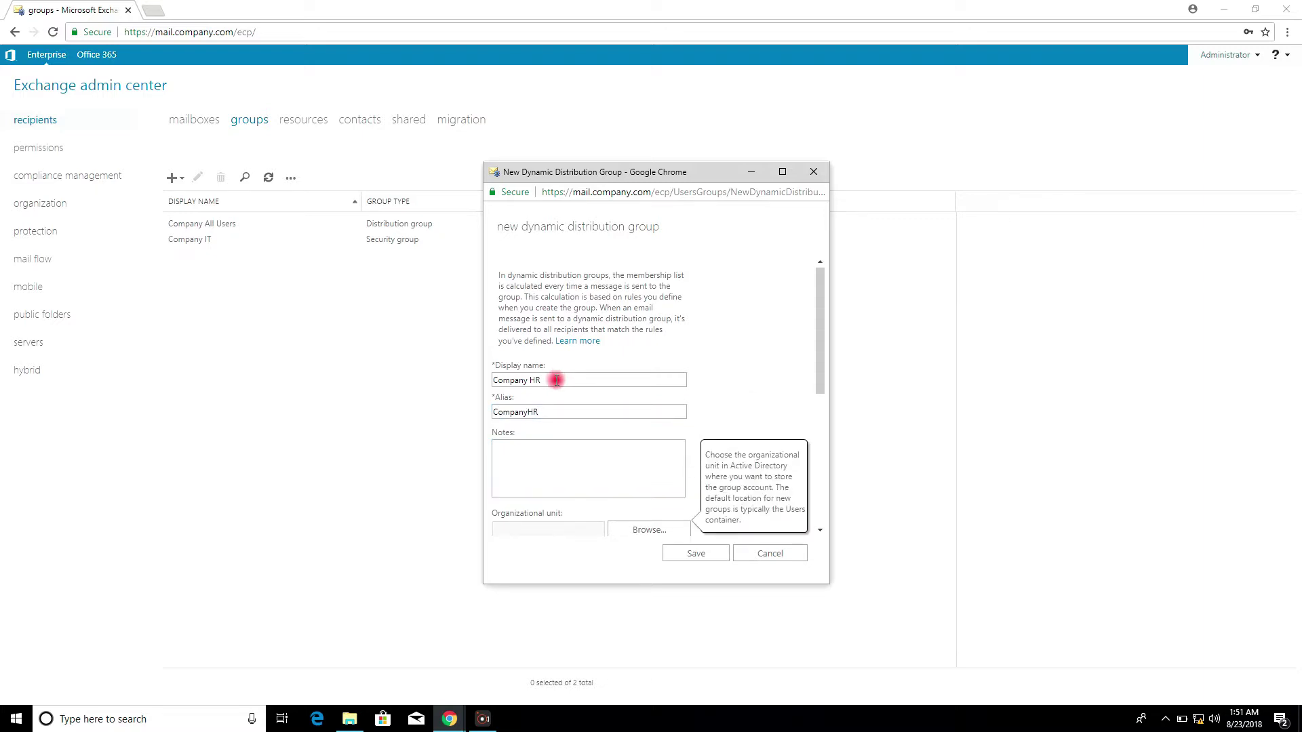
Step: Set the group's organizational unit to company.local/Users
scroll(513, 397, "down", 1)
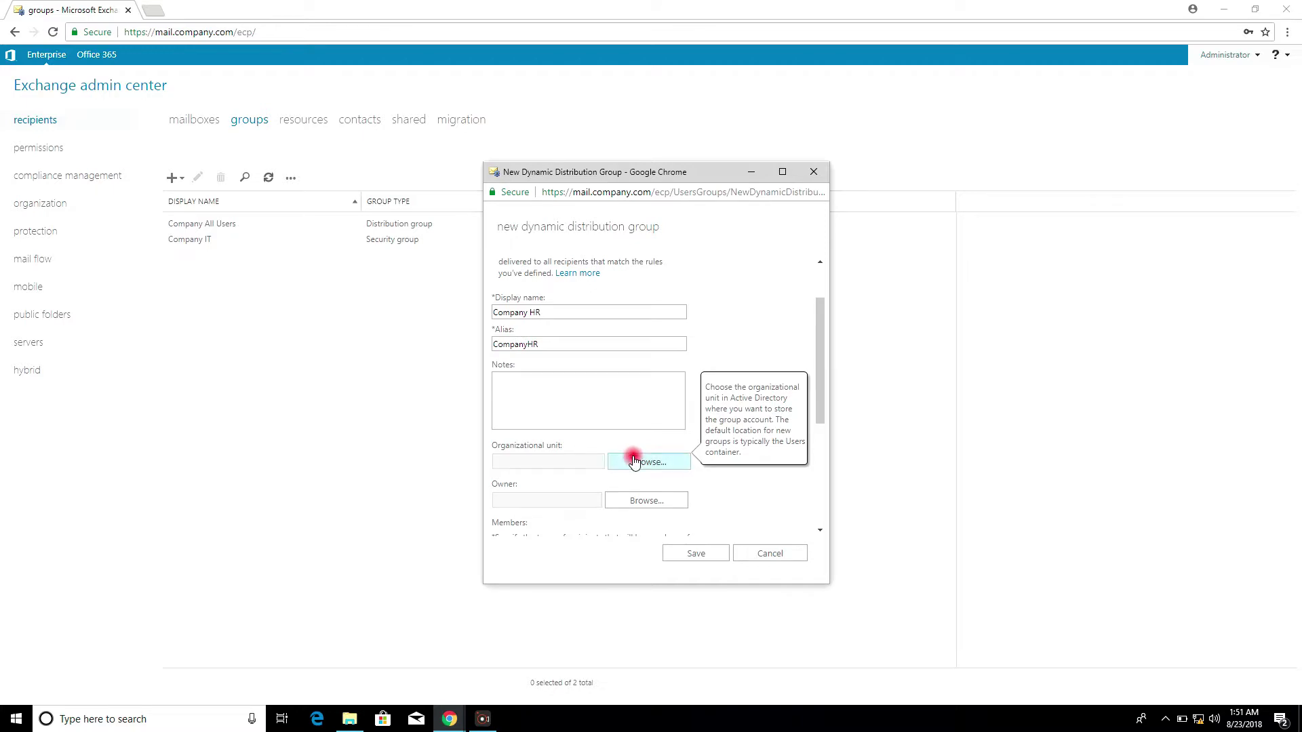
left_click(634, 462)
left_click(573, 322)
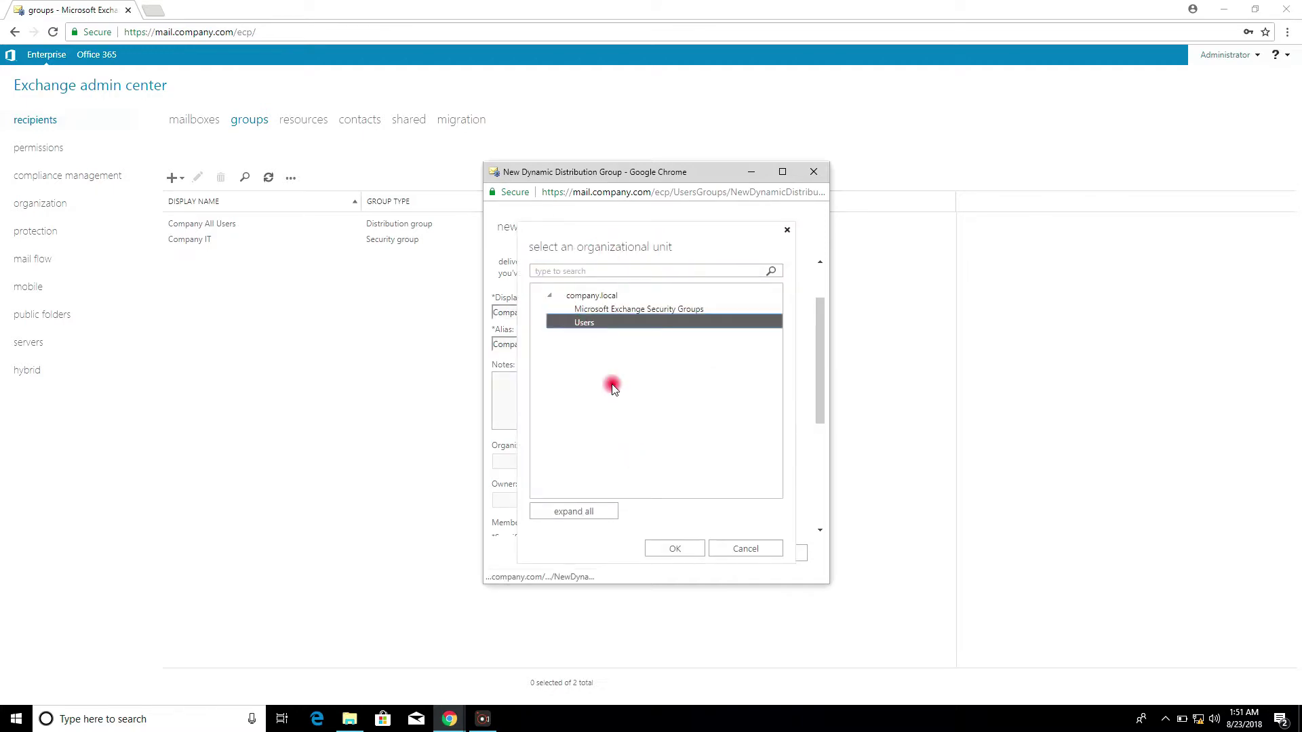
left_click(673, 548)
scroll(635, 380, "down", 2)
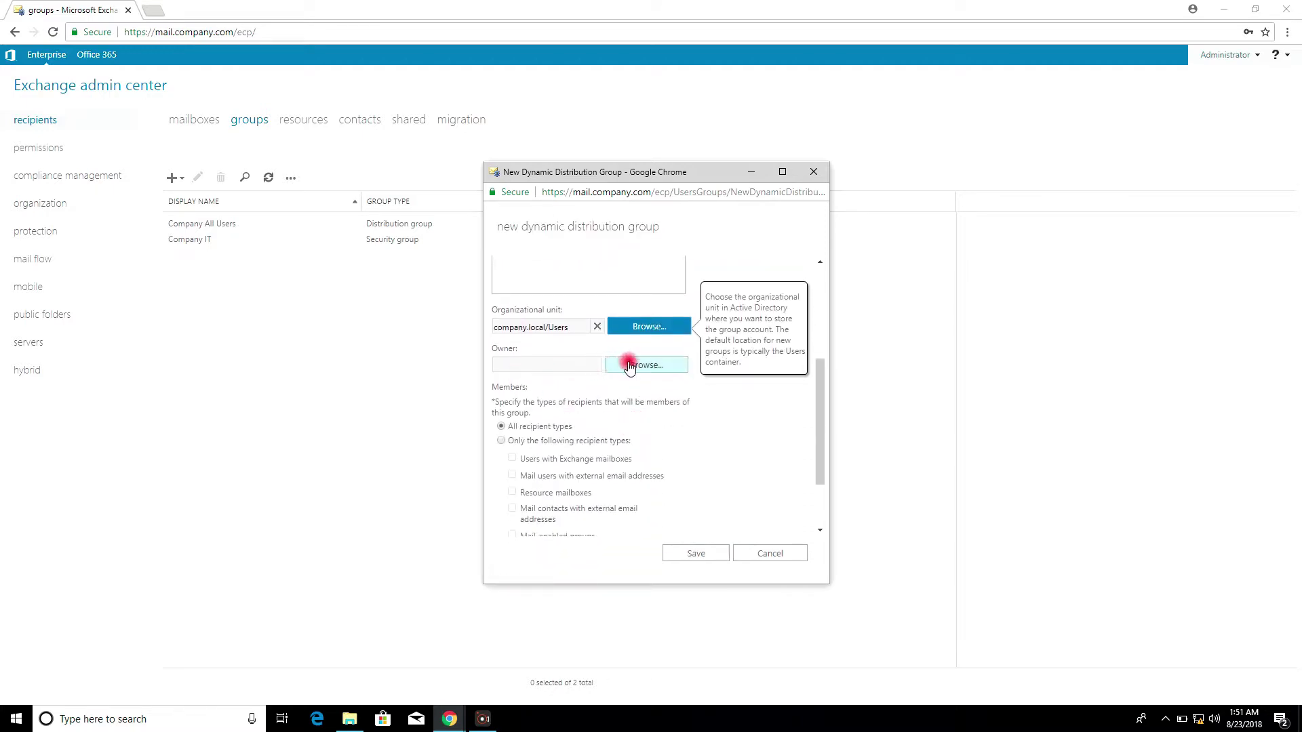
Step: Restrict Company HR members to users with Exchange mailboxes
scroll(631, 367, "down", 1)
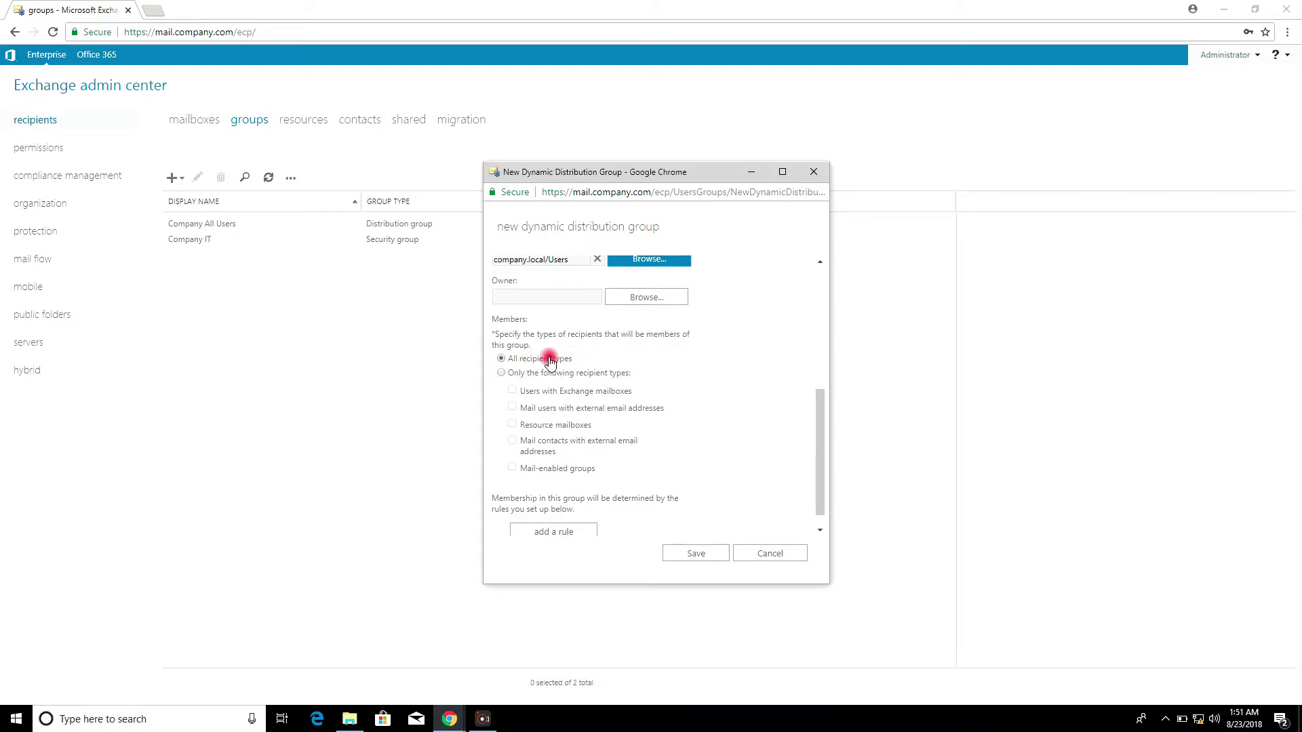
scroll(529, 380, "down", 1)
scroll(516, 379, "up", 1)
scroll(536, 407, "down", 1)
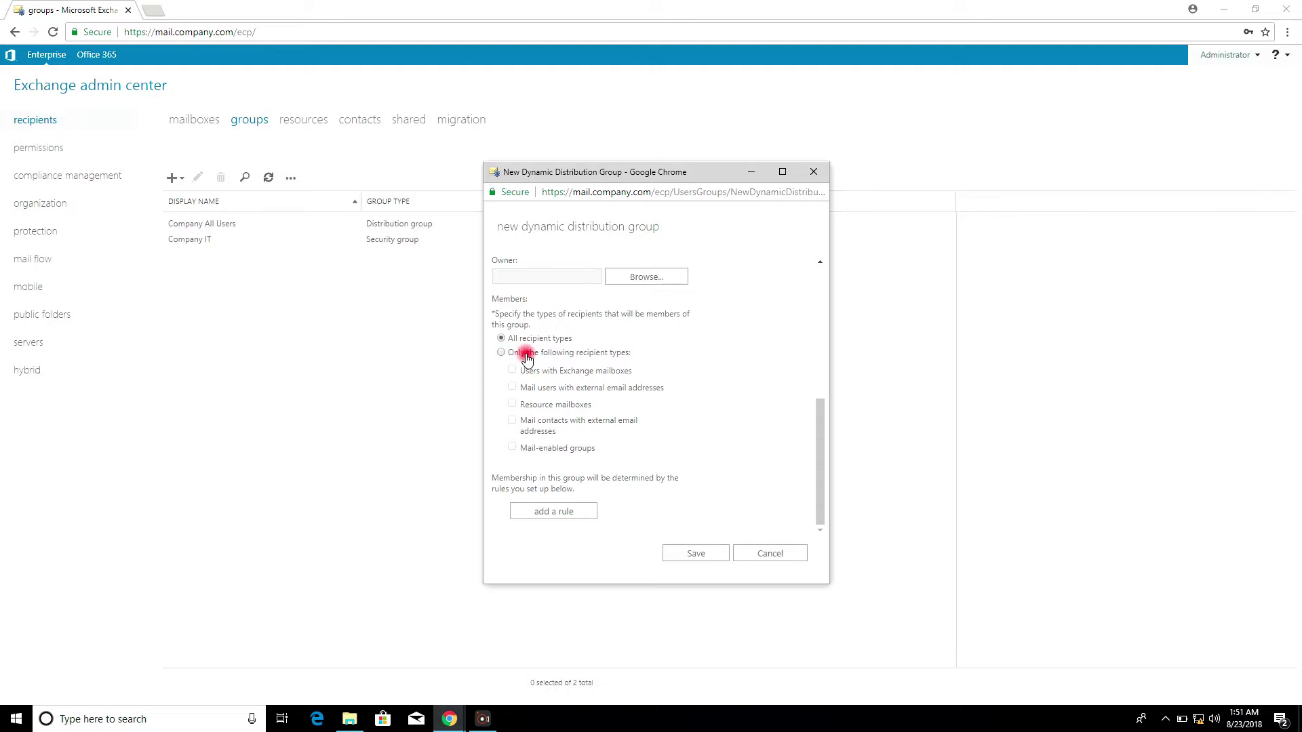
left_click(582, 354)
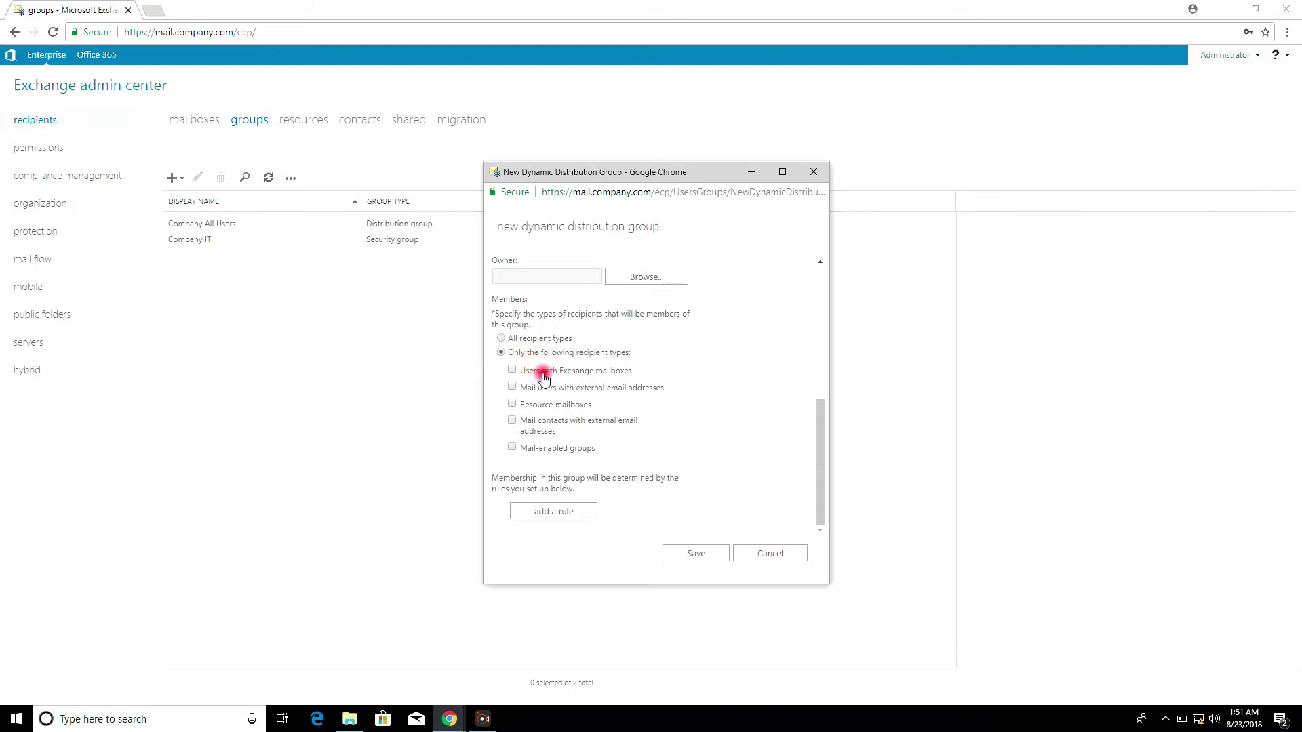
left_click(585, 372)
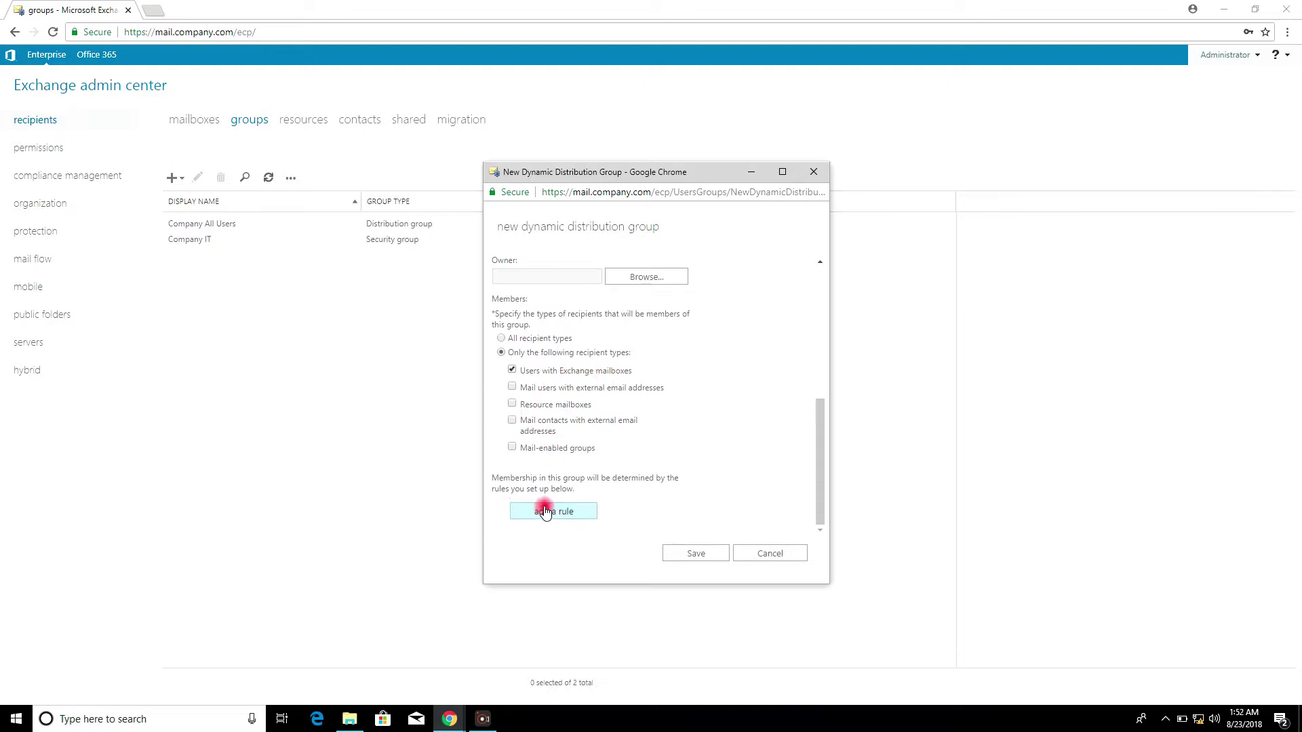
Step: Add a membership rule Department is HR and save Company HR
left_click(546, 512)
left_click(606, 510)
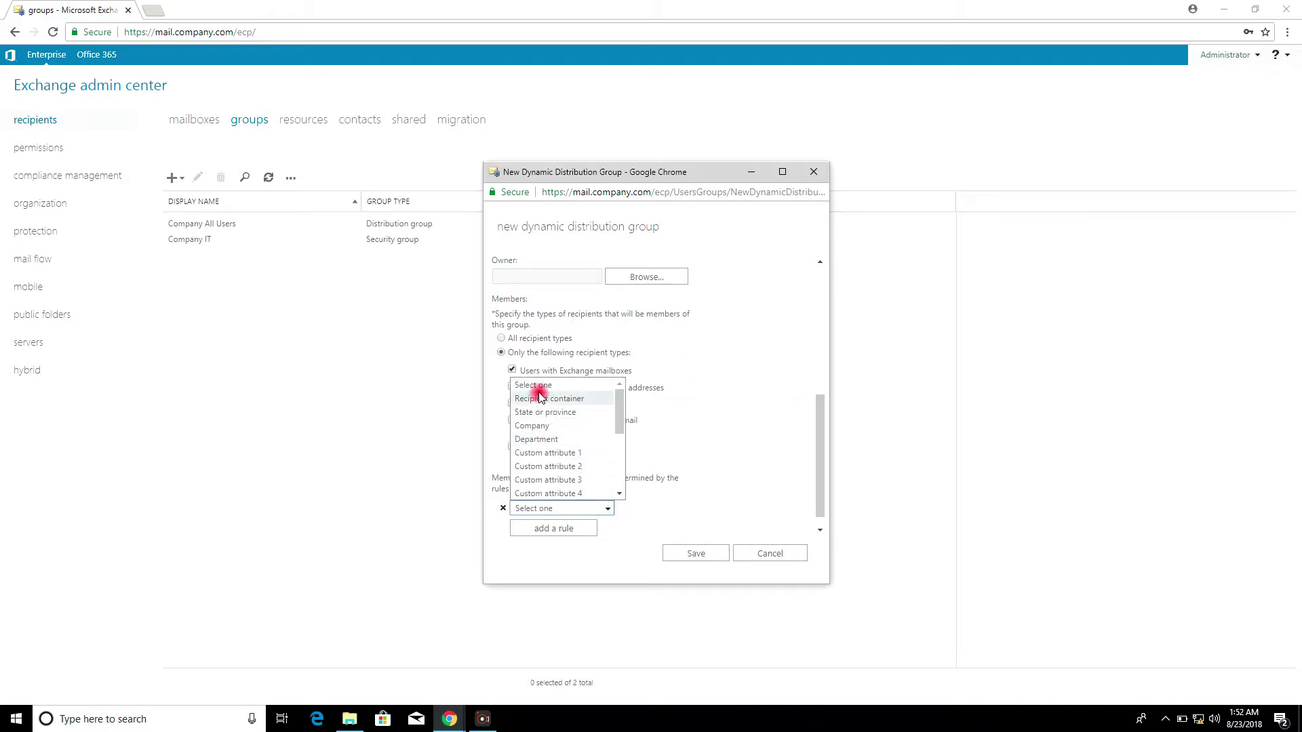
left_click(538, 440)
left_click(576, 356)
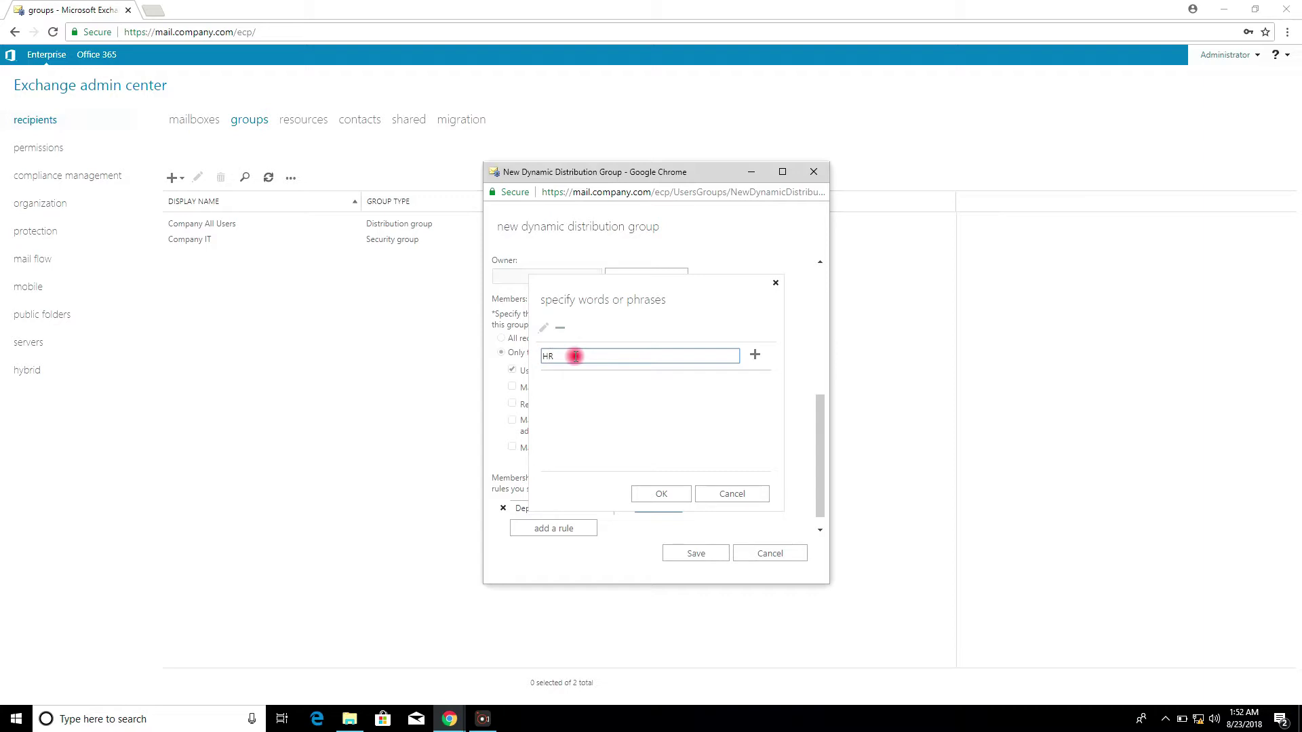
left_click(755, 355)
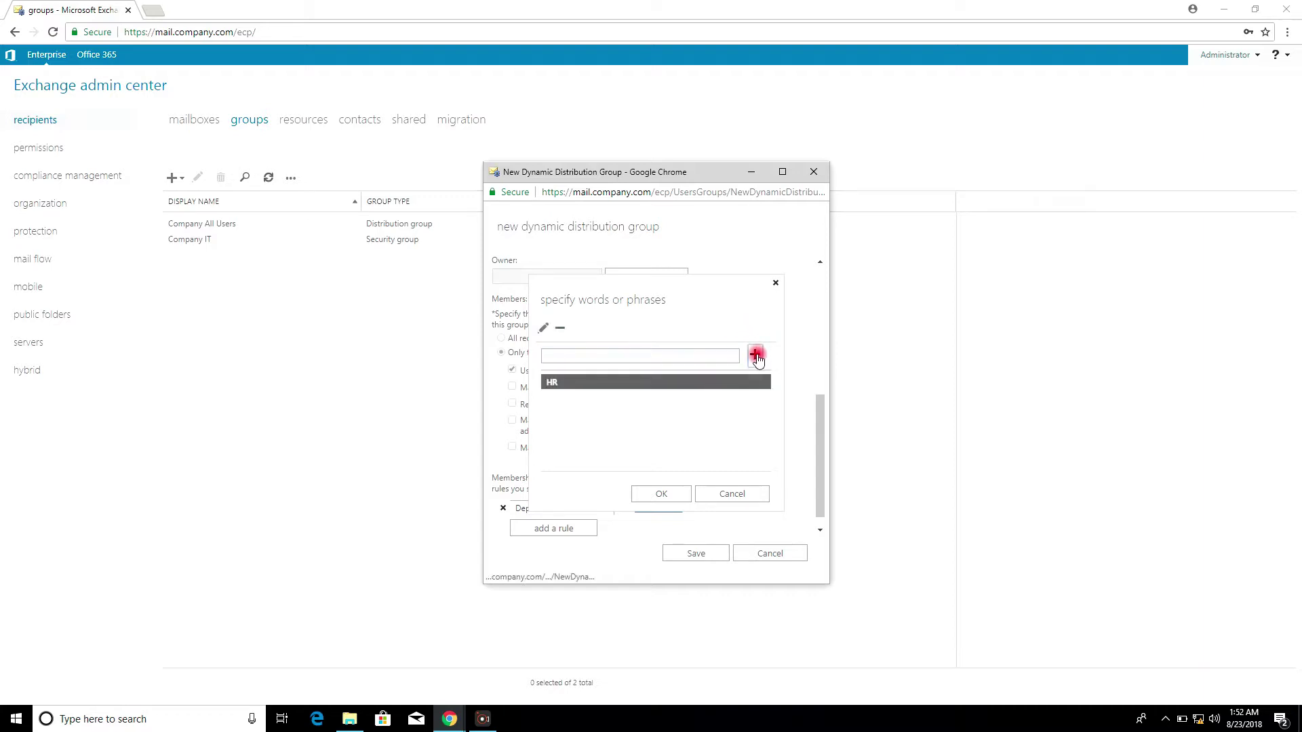
left_click(661, 494)
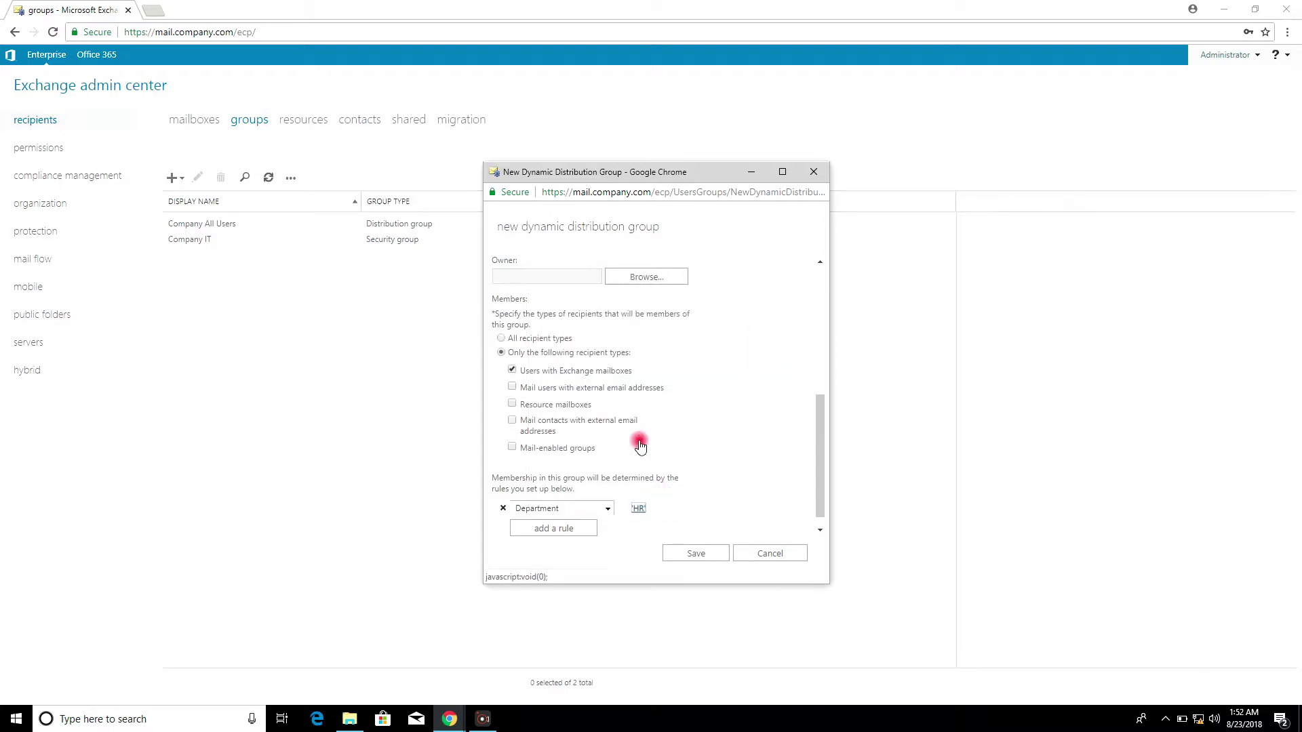
left_click(694, 555)
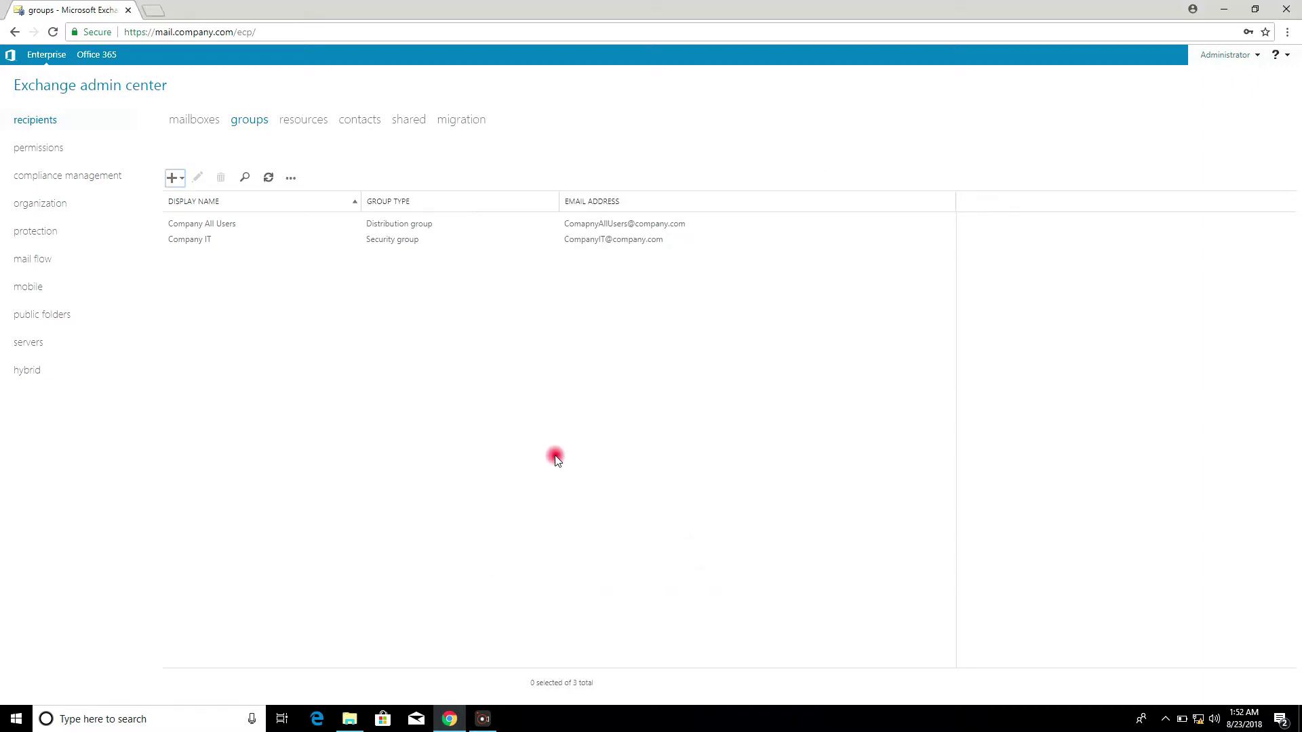
Step: Refresh the groups list to show Company HR alongside the other two groups
left_click(268, 177)
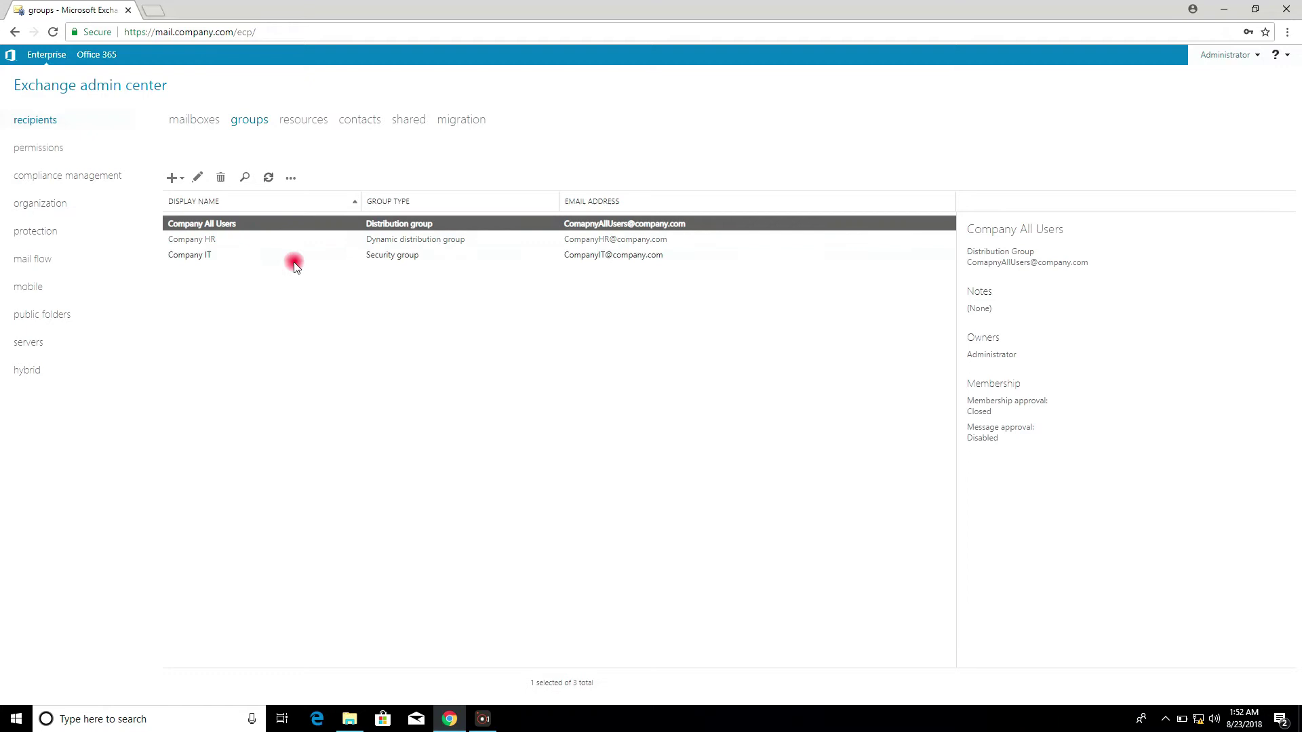
left_click(294, 301)
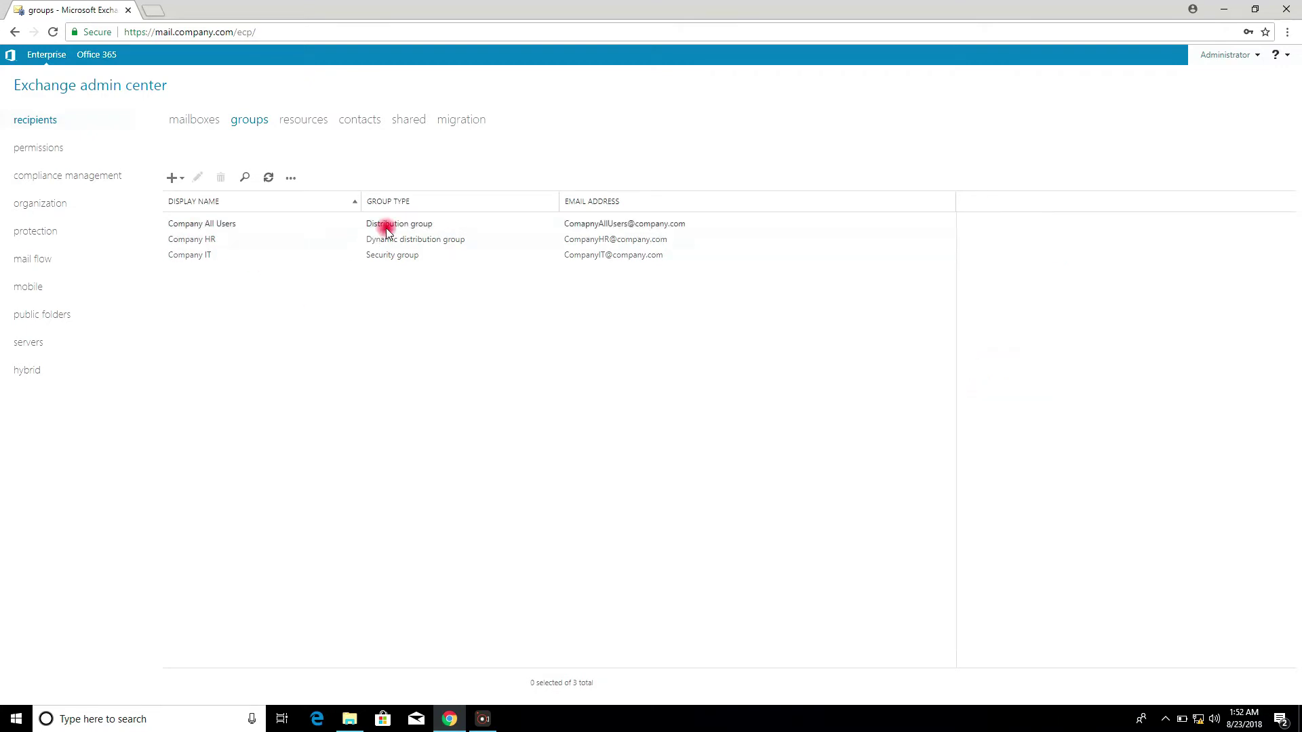
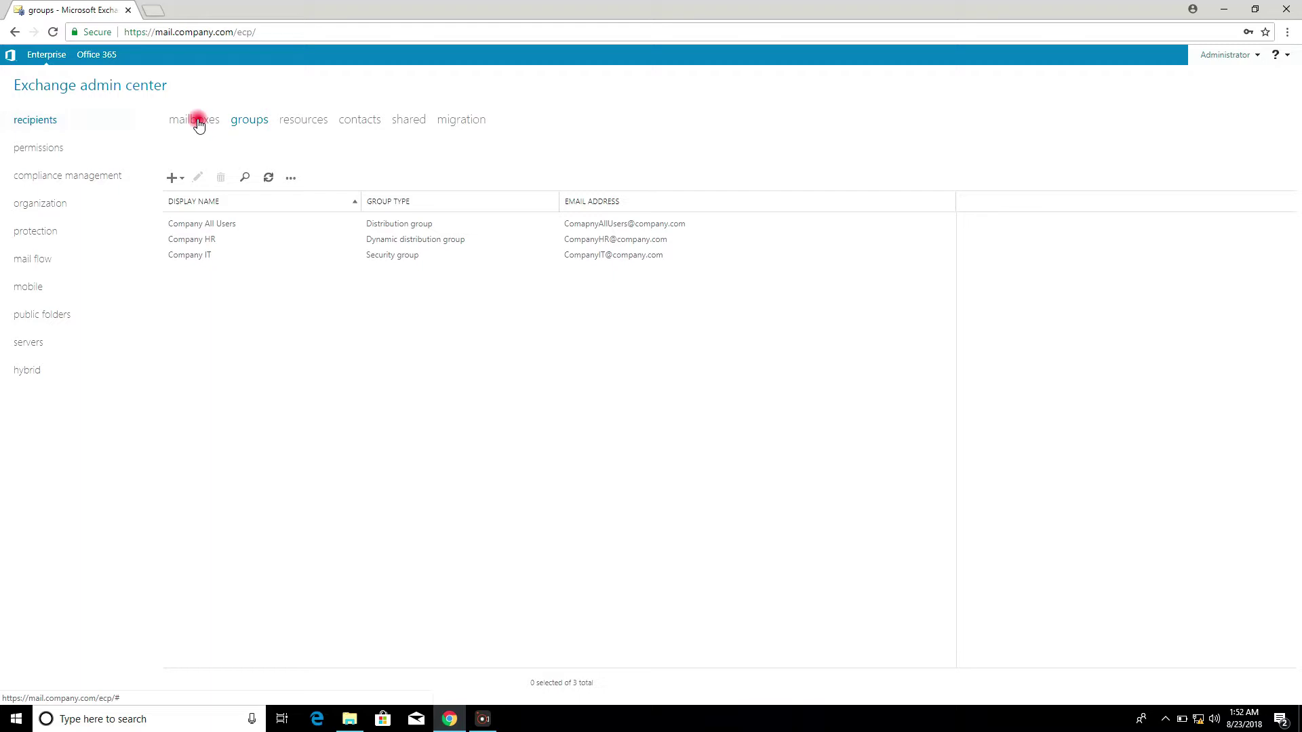
Step: Start a new user mailbox from the recipients mailboxes list
left_click(199, 124)
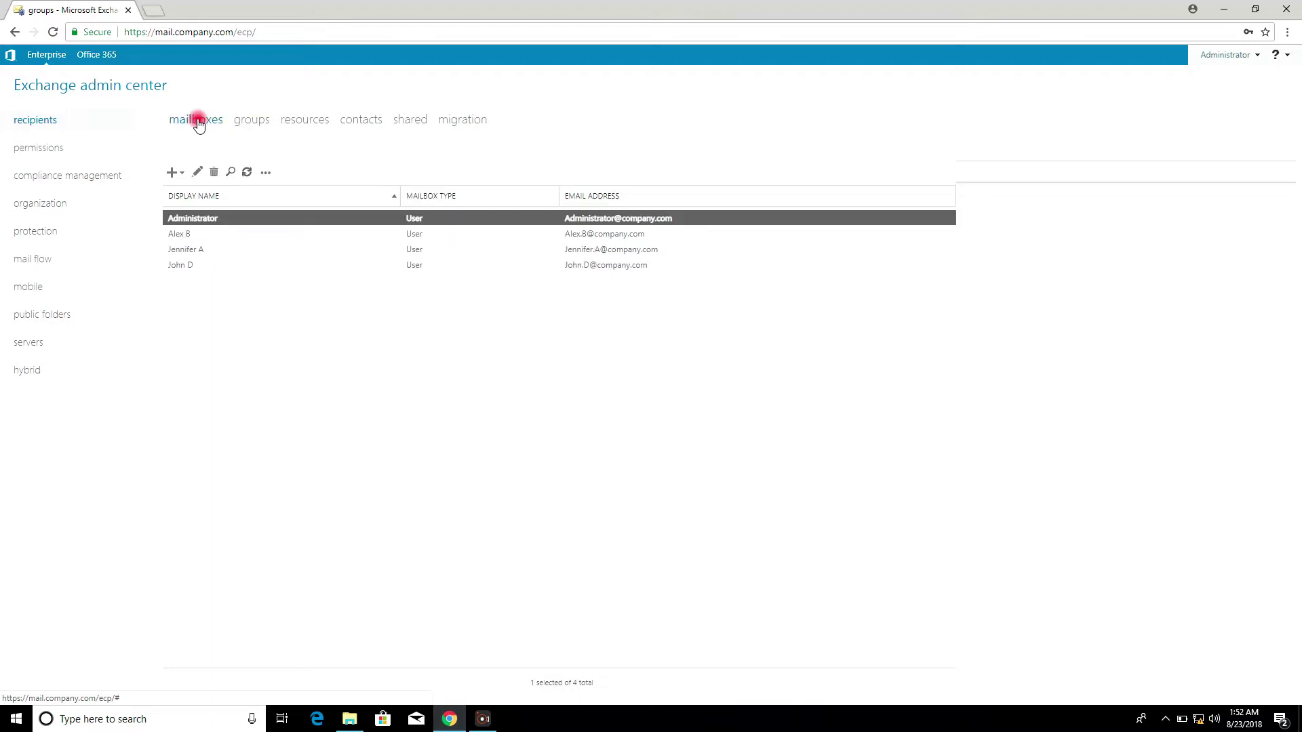
left_click(181, 174)
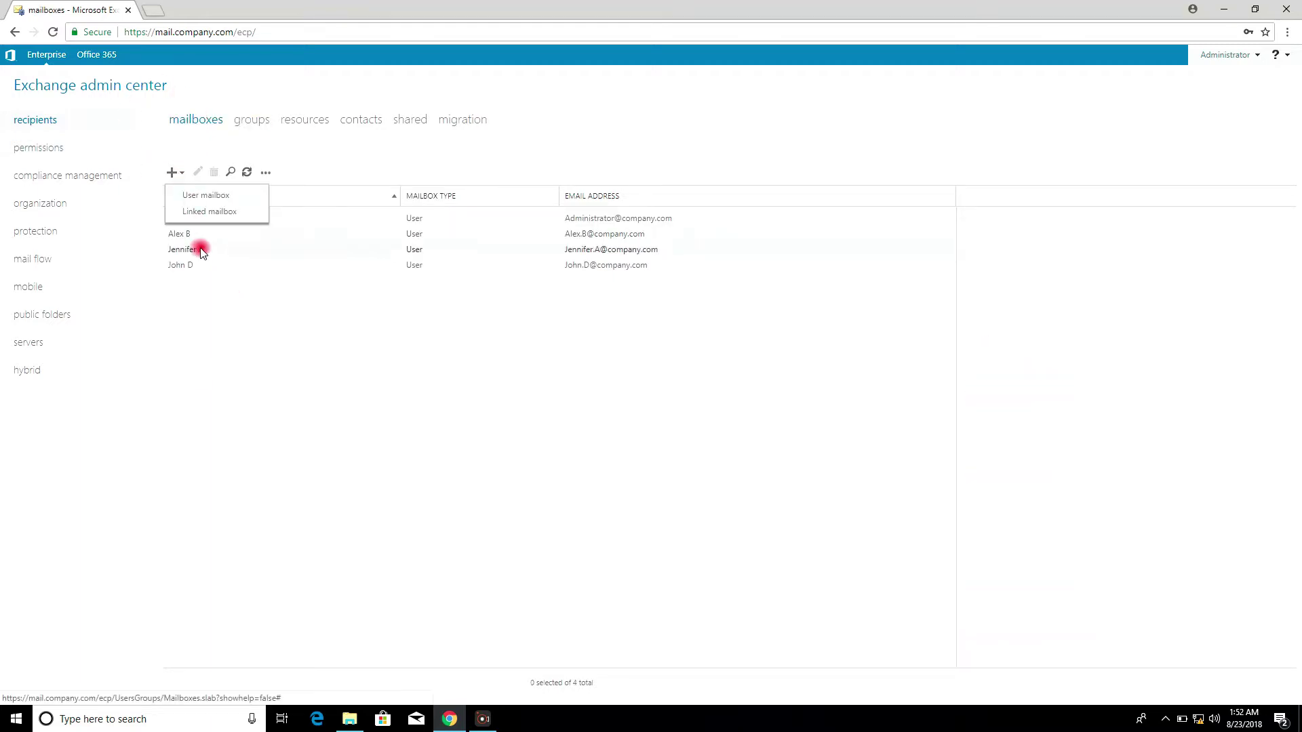
left_click(201, 198)
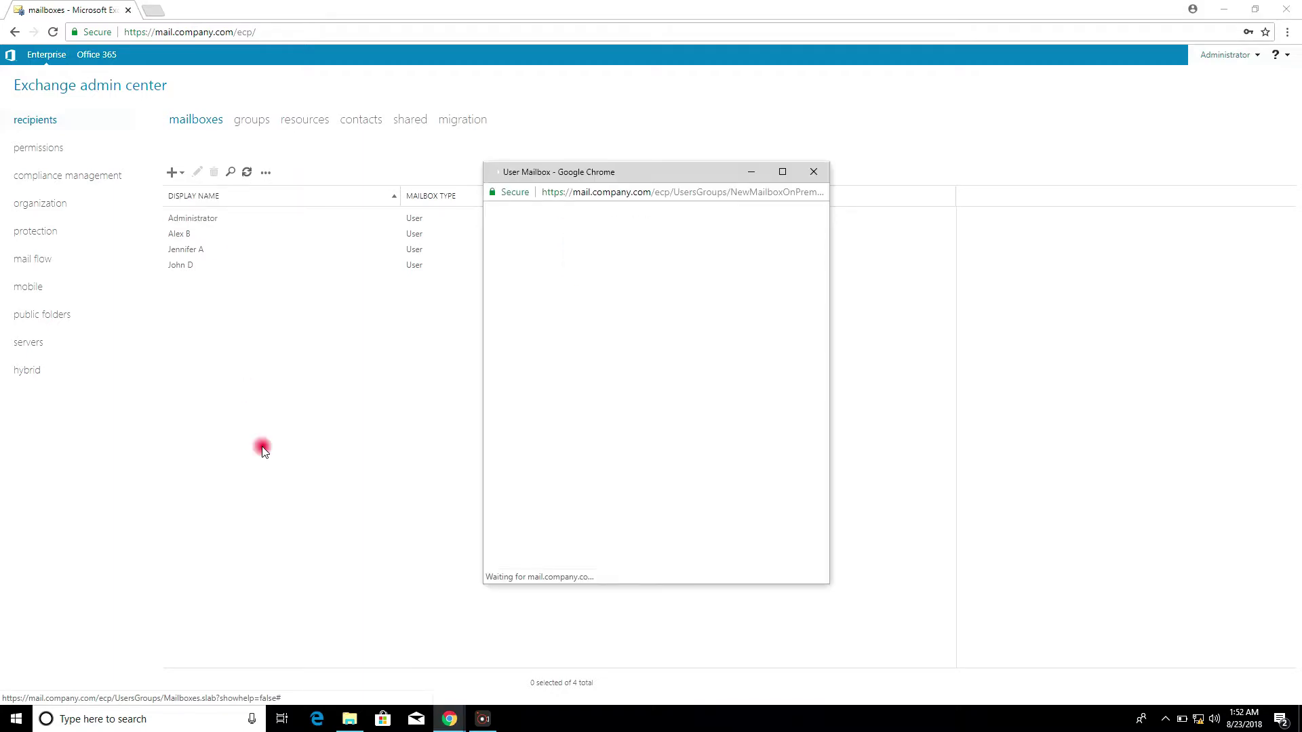
left_click(508, 281)
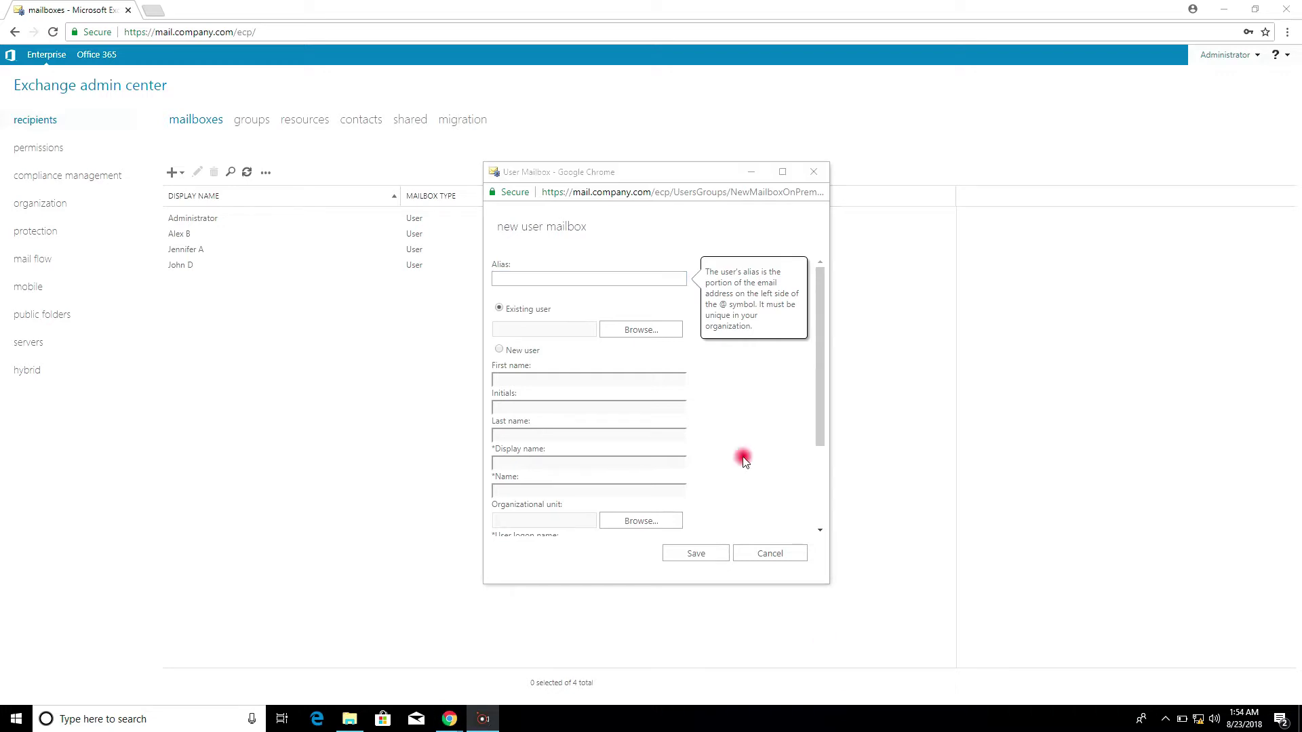
left_click(550, 282)
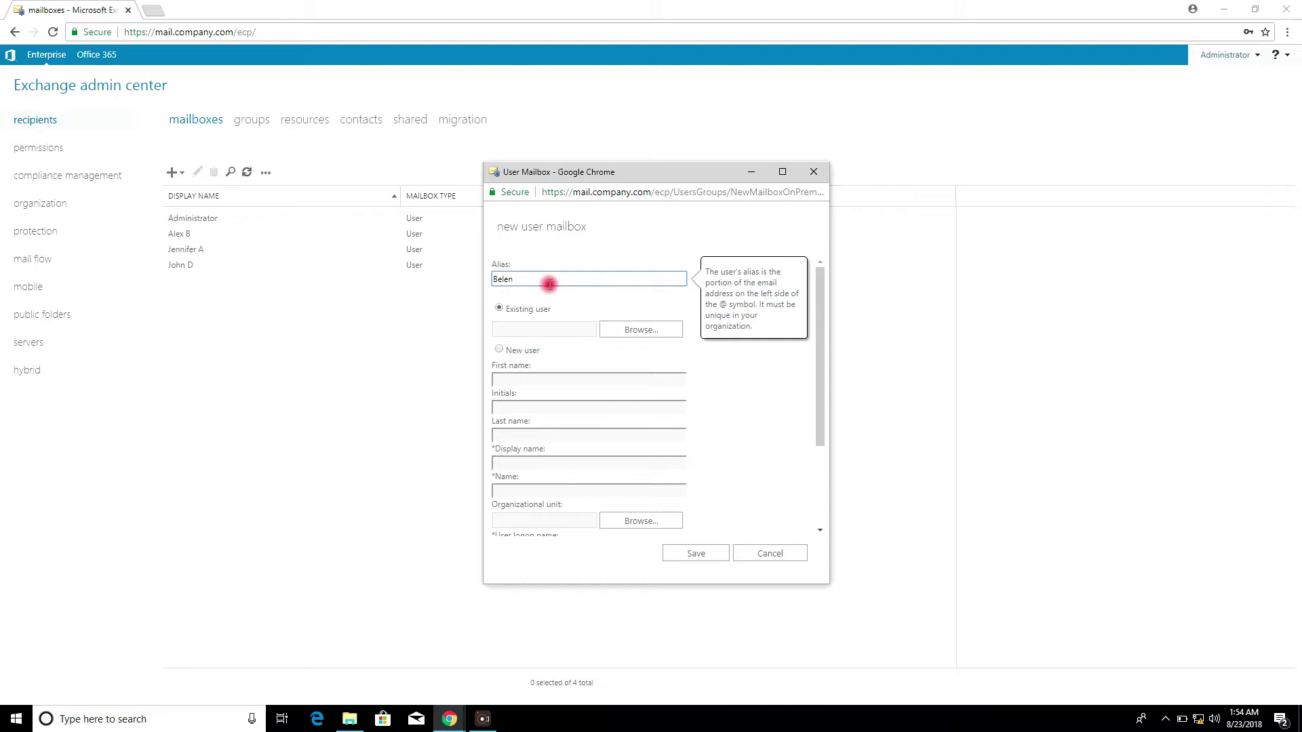
key("Tab")
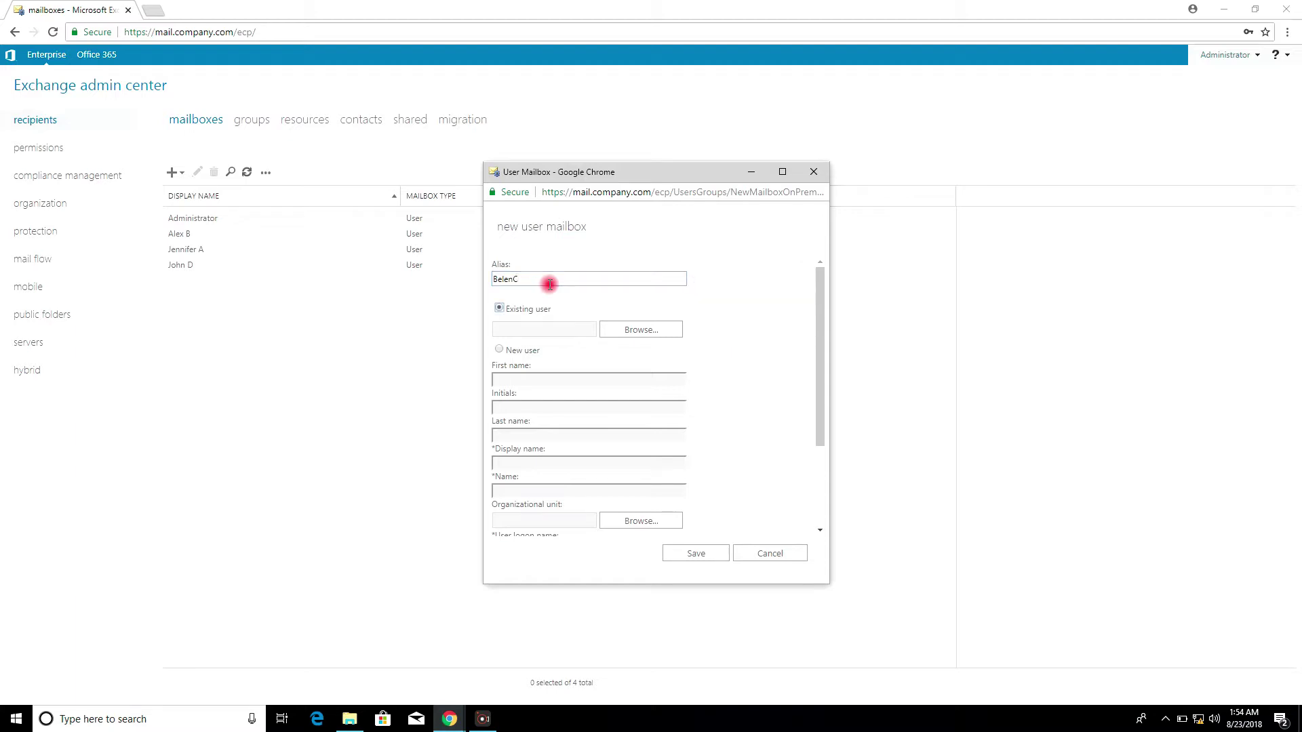
left_click(499, 349)
left_click(500, 380)
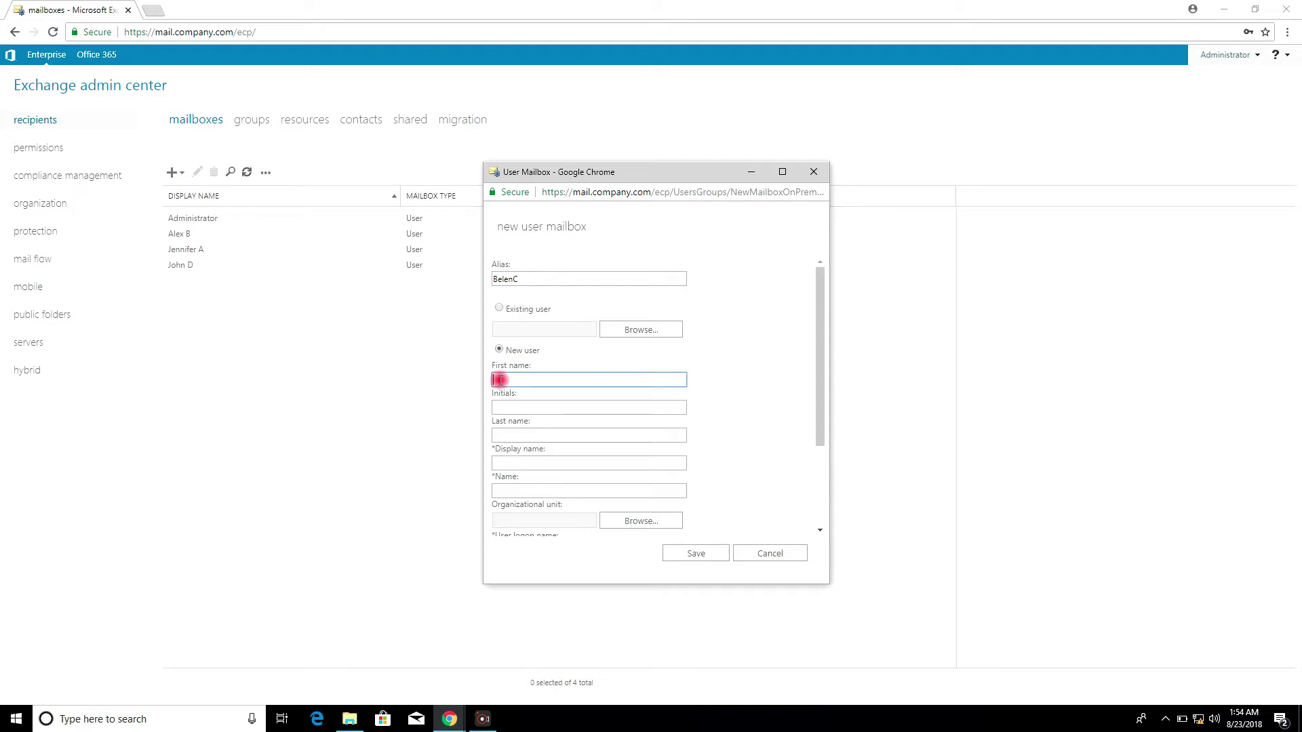
key("Tab")
key("Tab")
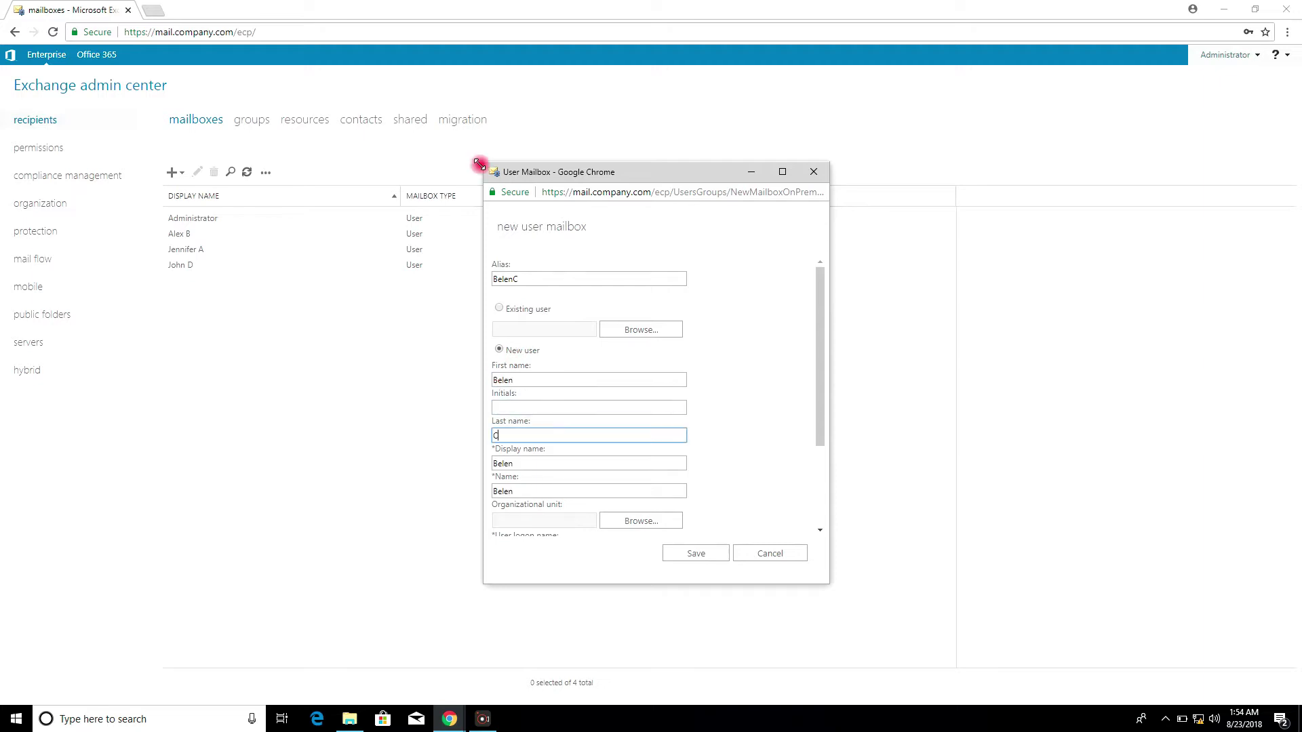
scroll(644, 417, "down", 2)
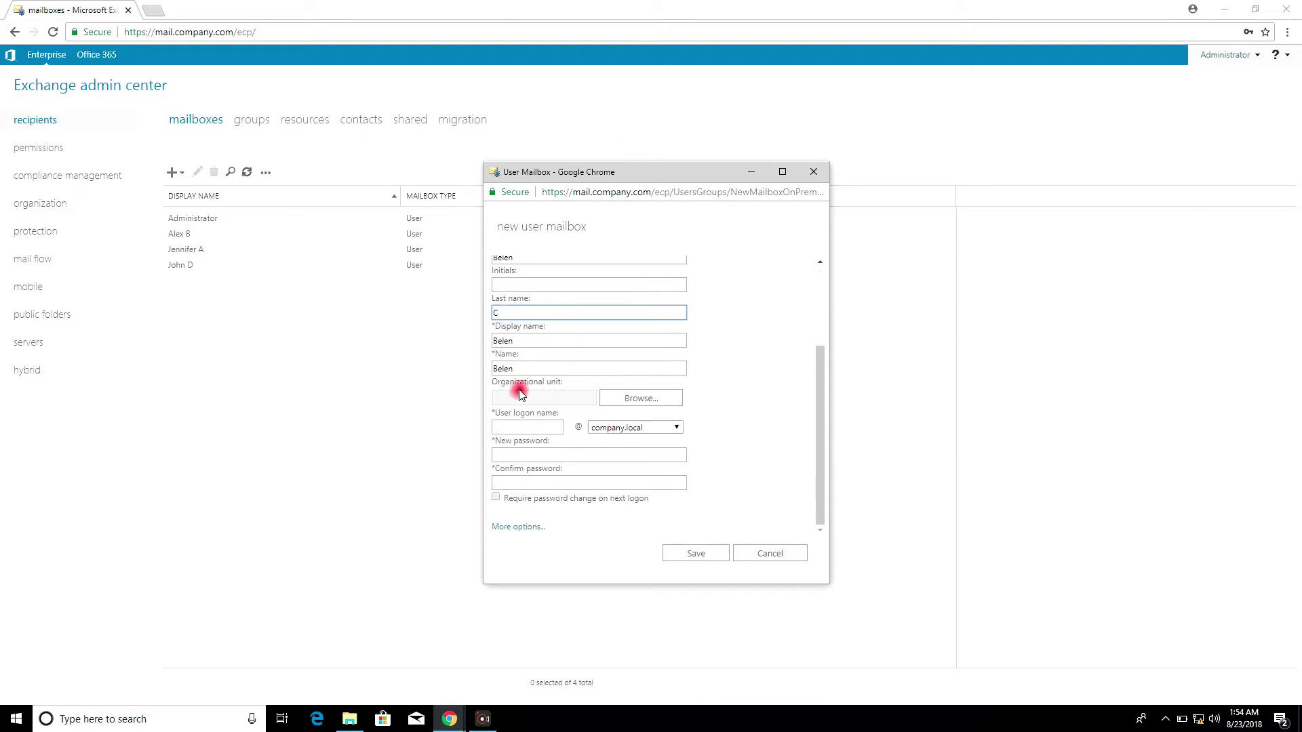
Step: Place the account in OU company.local/Users and set its logon name and password
left_click(627, 400)
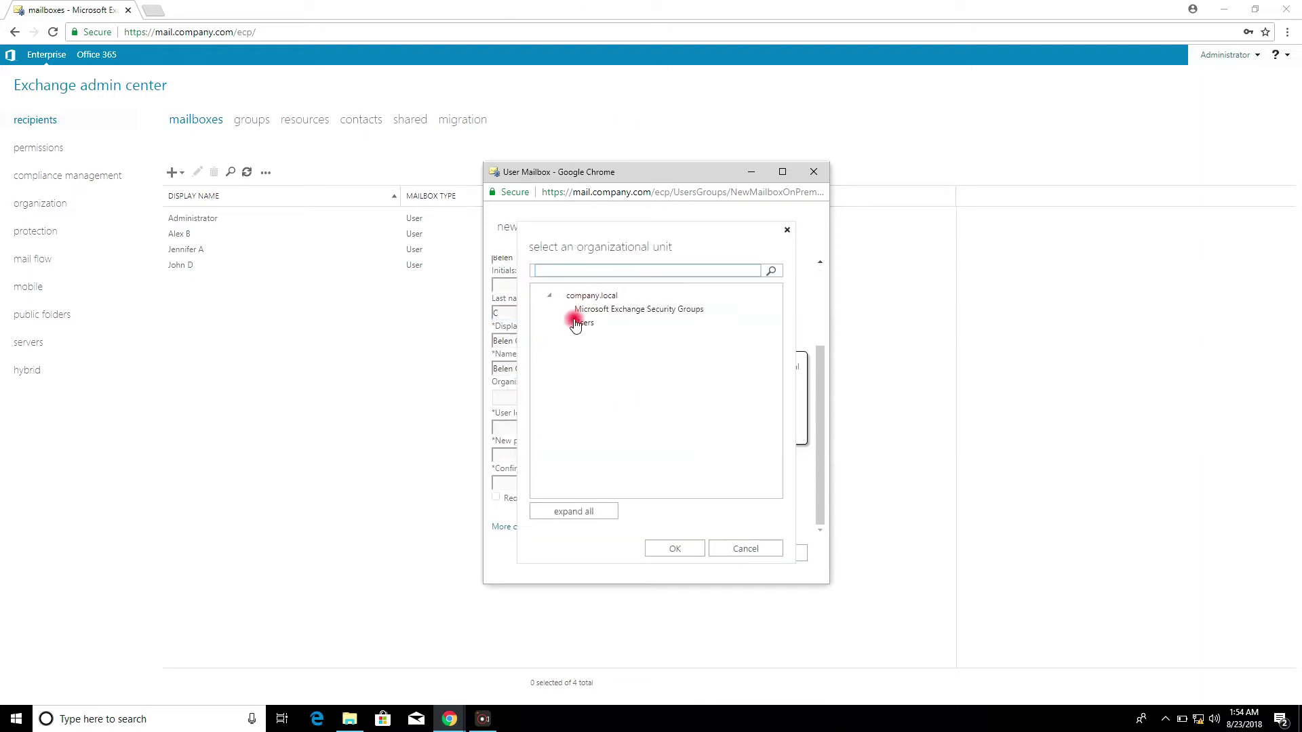
left_click(580, 322)
left_click(653, 551)
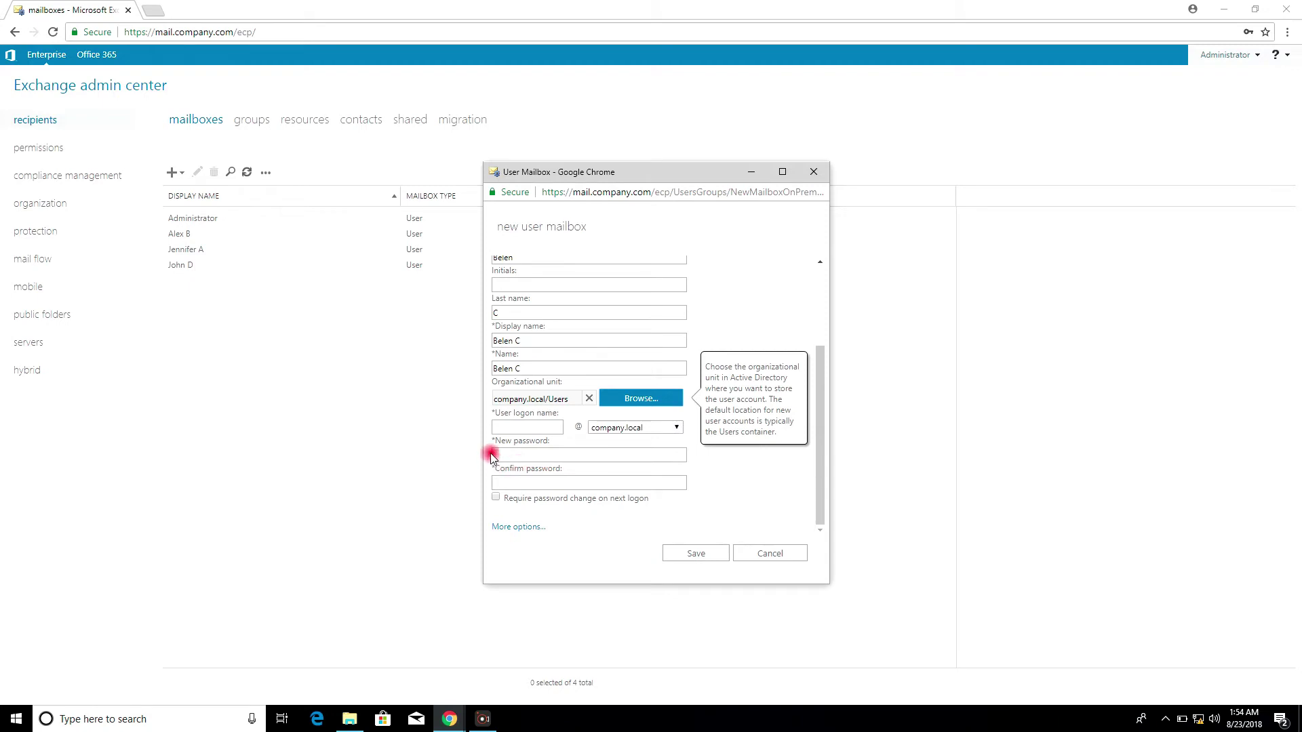
left_click(502, 428)
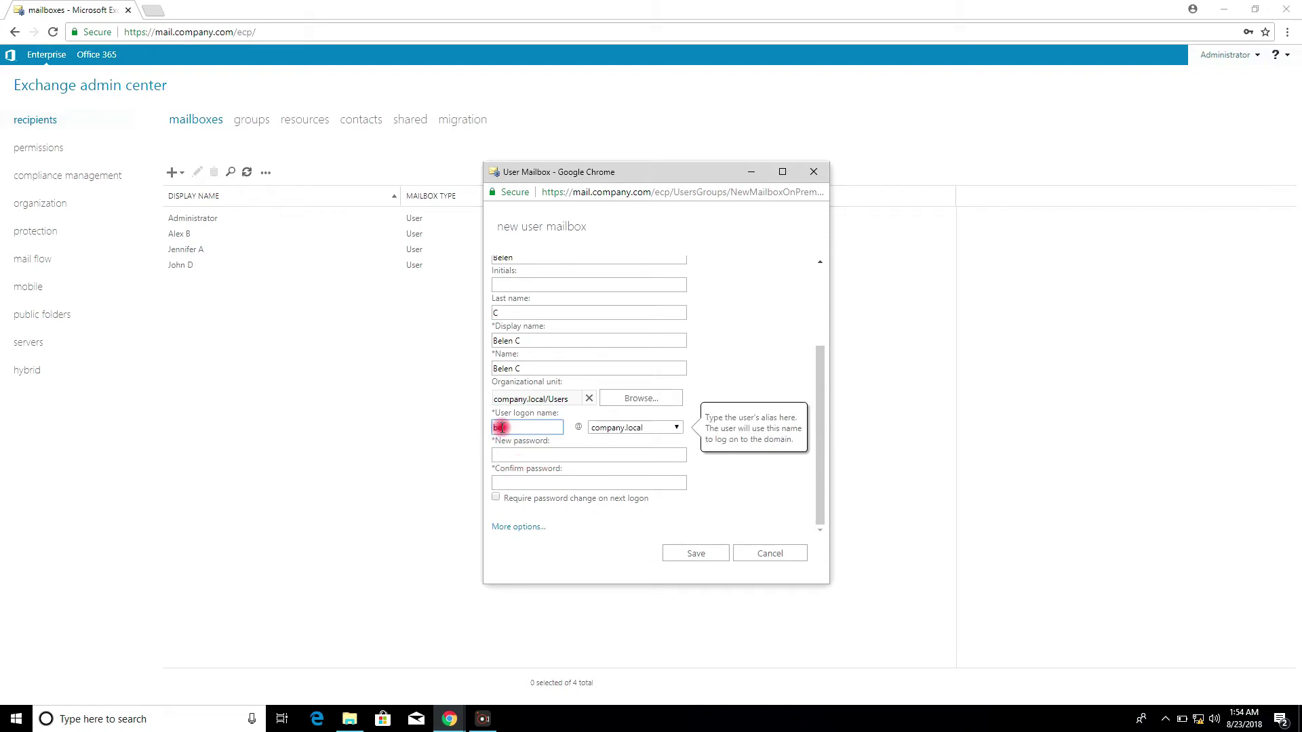
key("Tab")
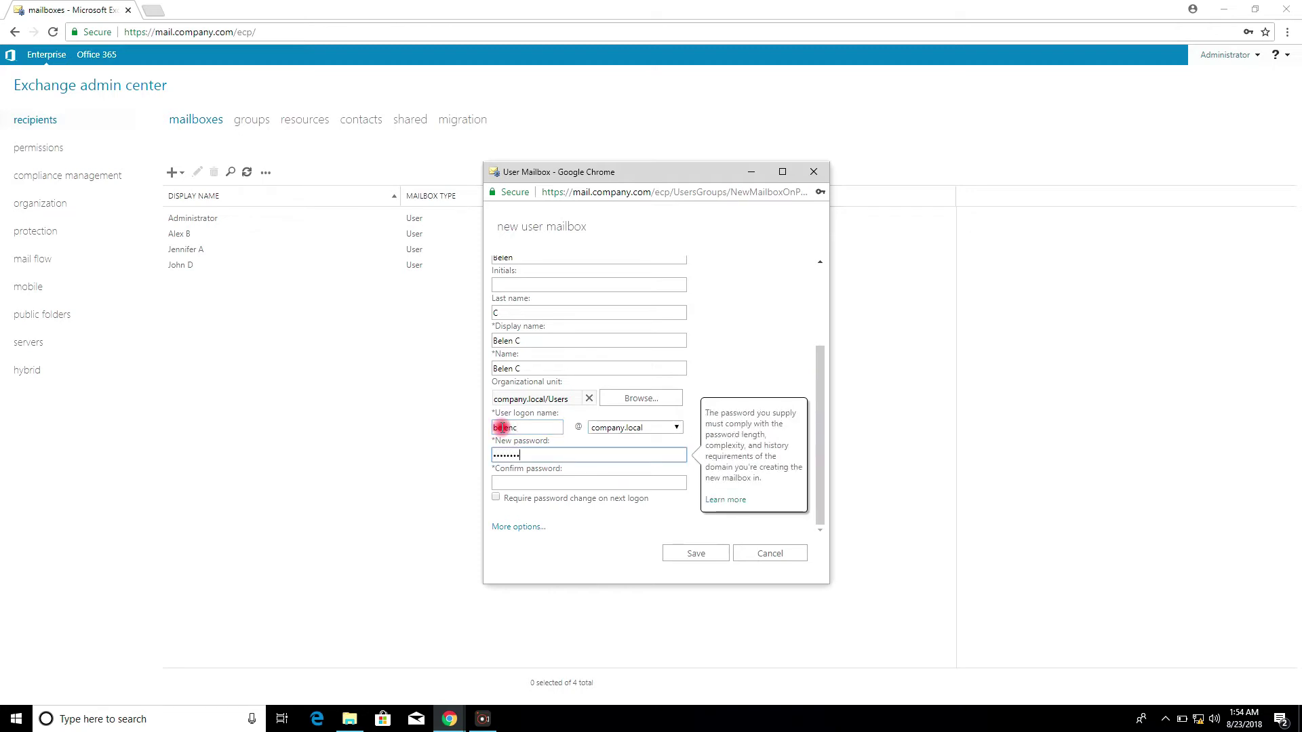
left_click(527, 484)
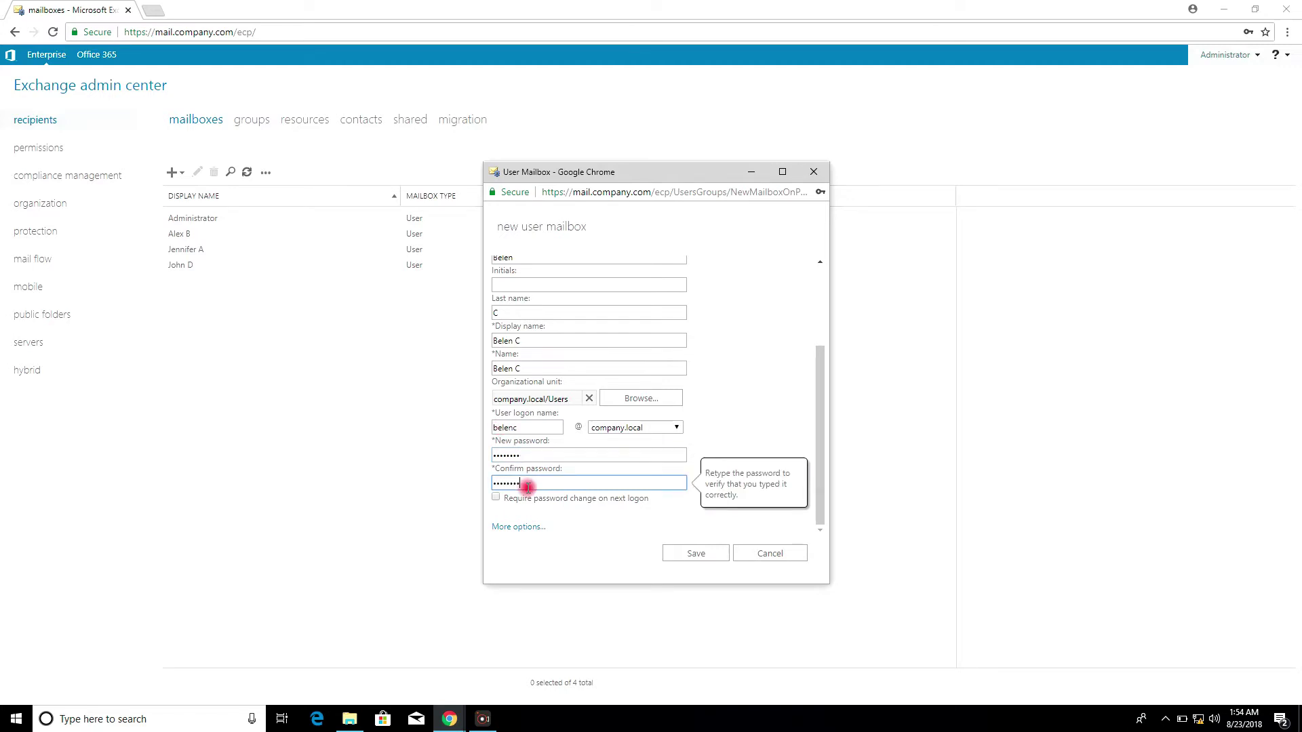
left_click(516, 528)
left_click_drag(500, 394, 616, 422)
left_click(616, 422)
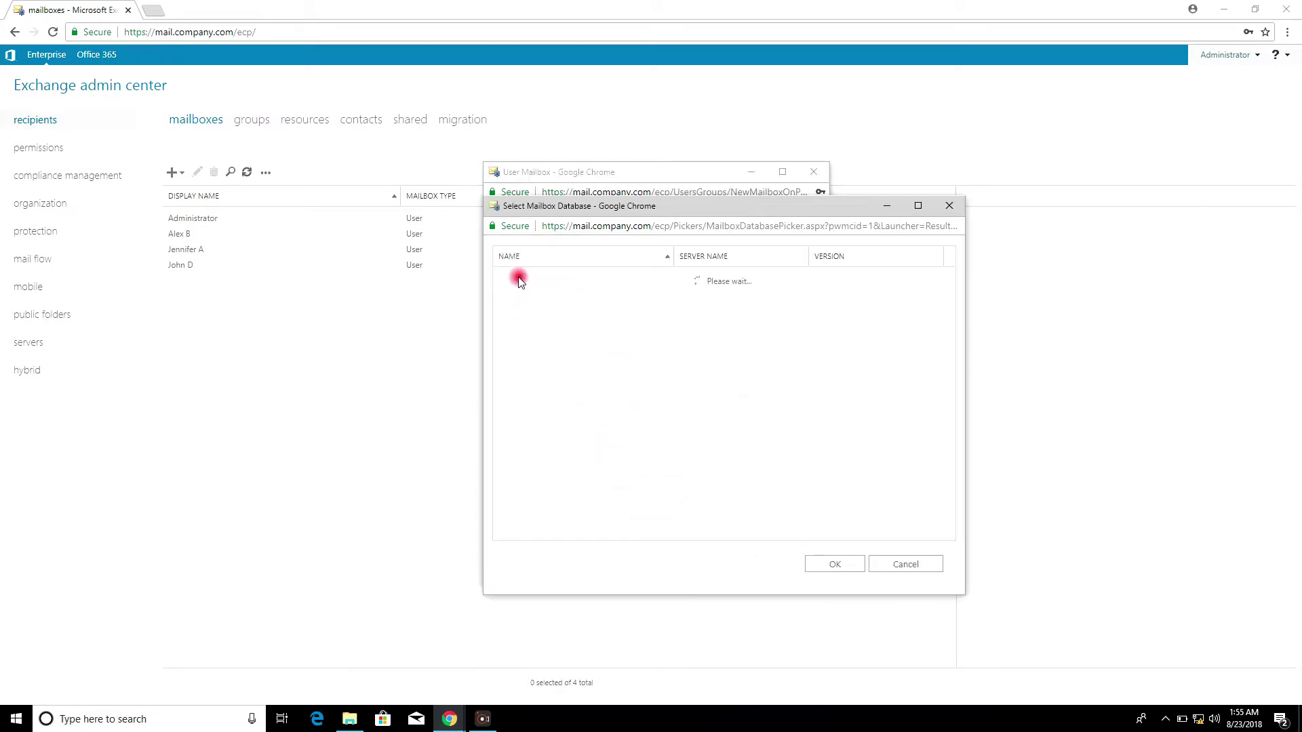
left_click(516, 290)
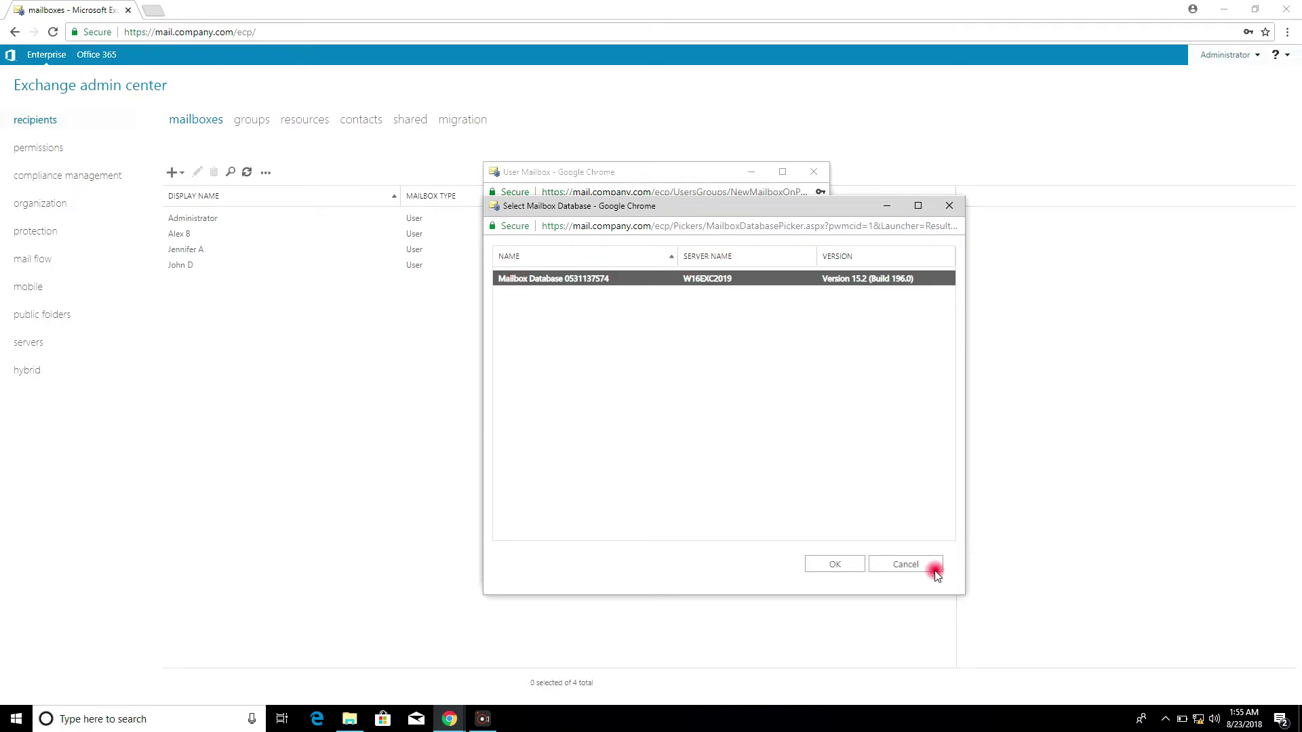
left_click(814, 564)
left_click(691, 558)
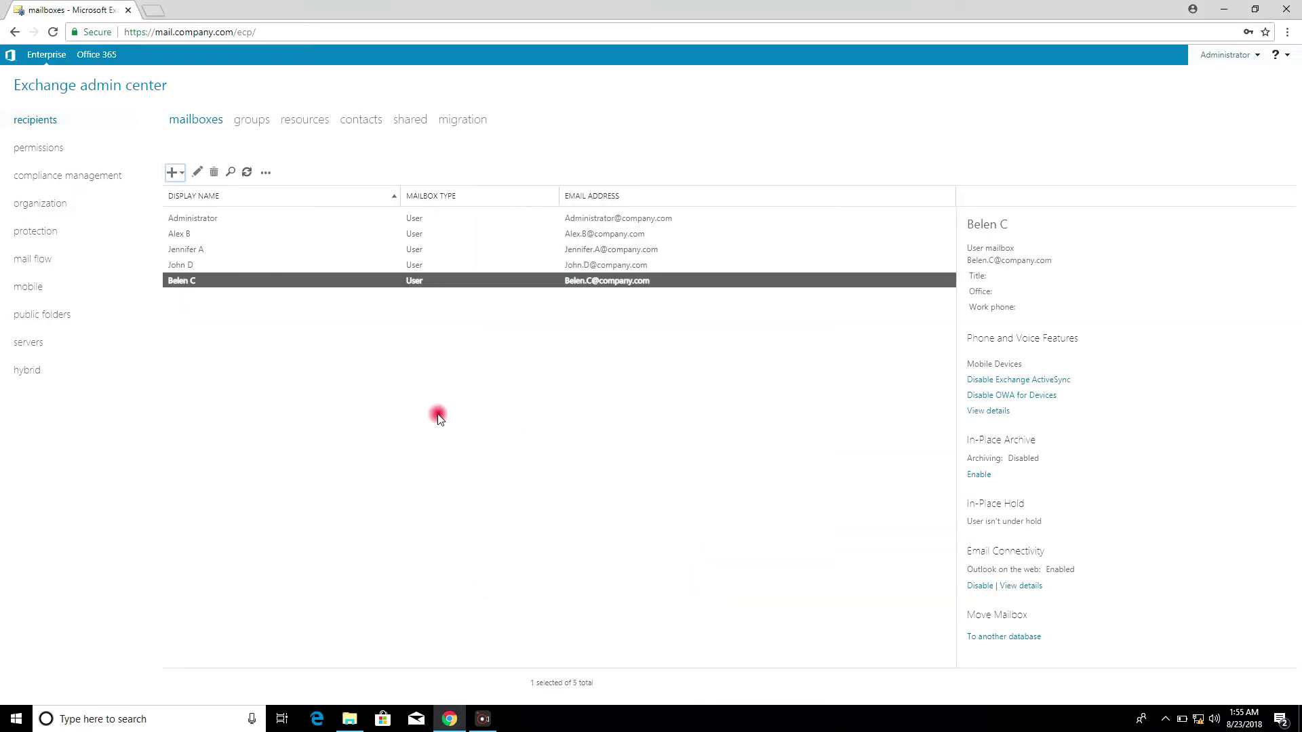
left_click(212, 285)
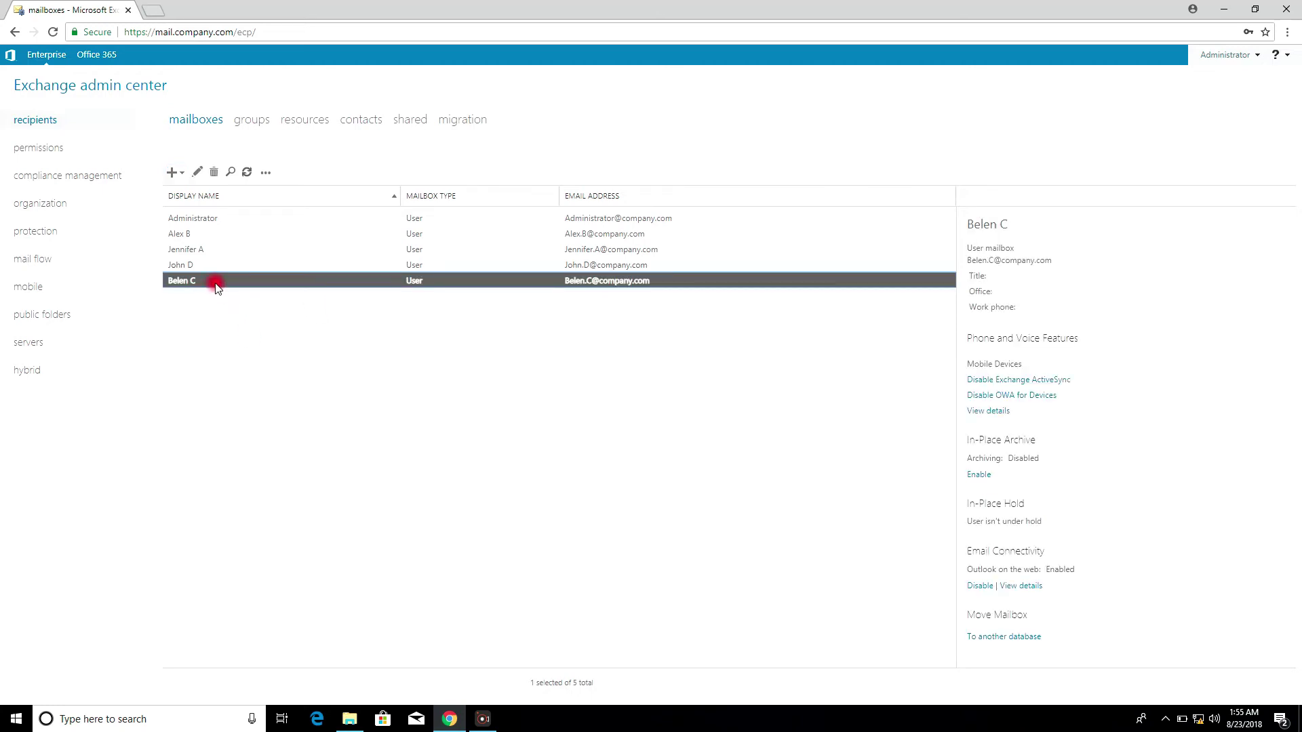
double_click(217, 289)
left_click_drag(581, 169, 645, 117)
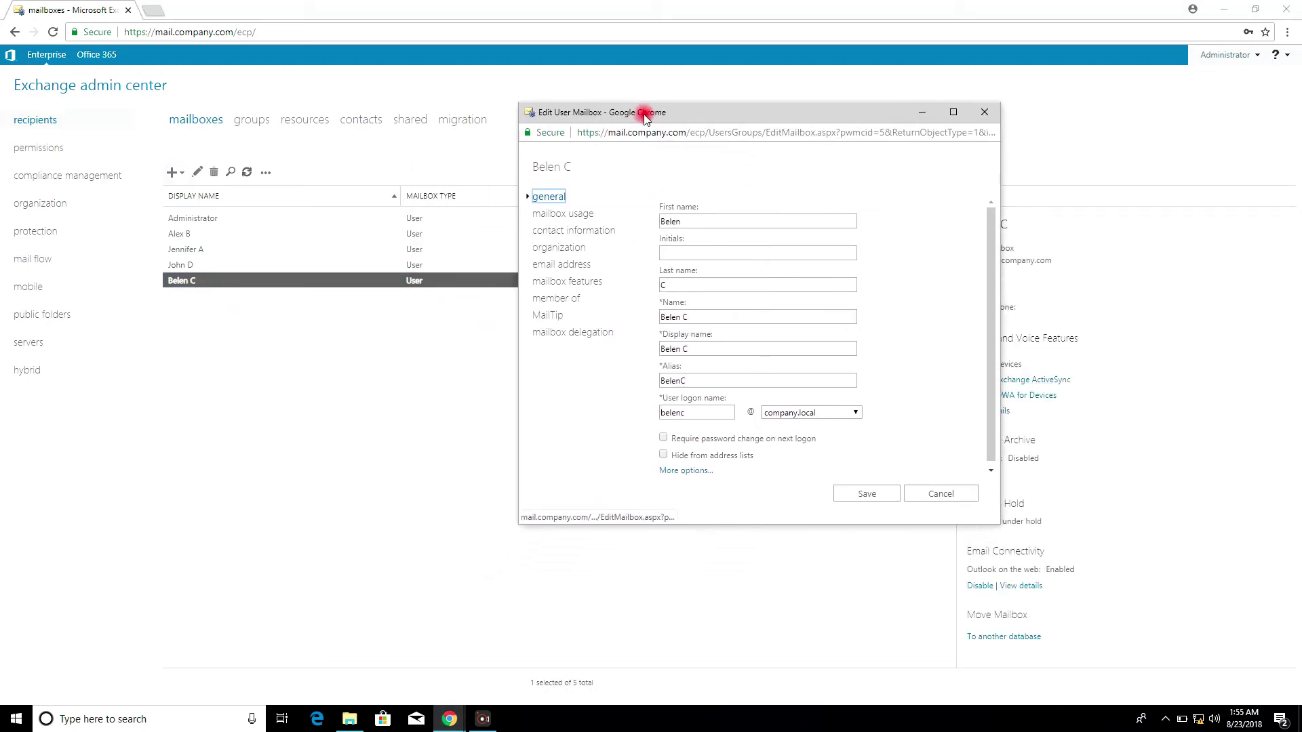
left_click(540, 251)
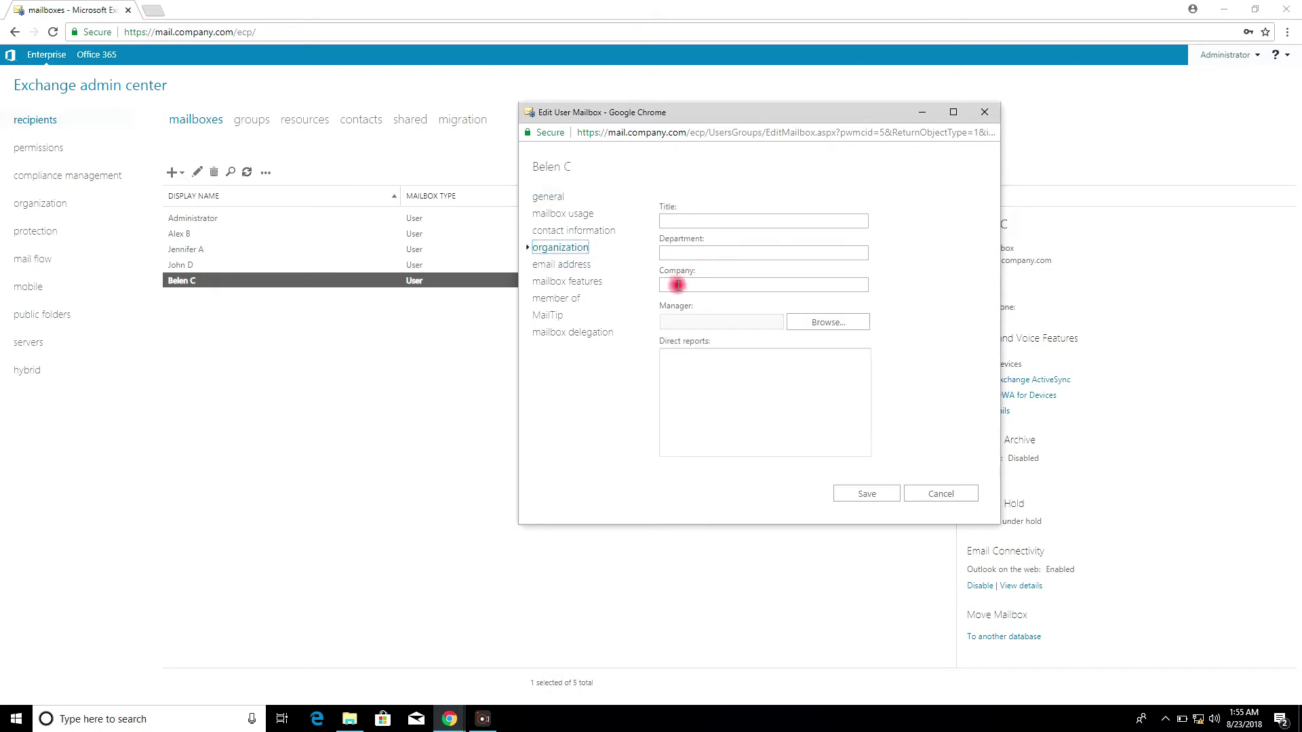
left_click(677, 285)
left_click(665, 255)
left_click_drag(661, 238, 703, 238)
left_click(683, 254)
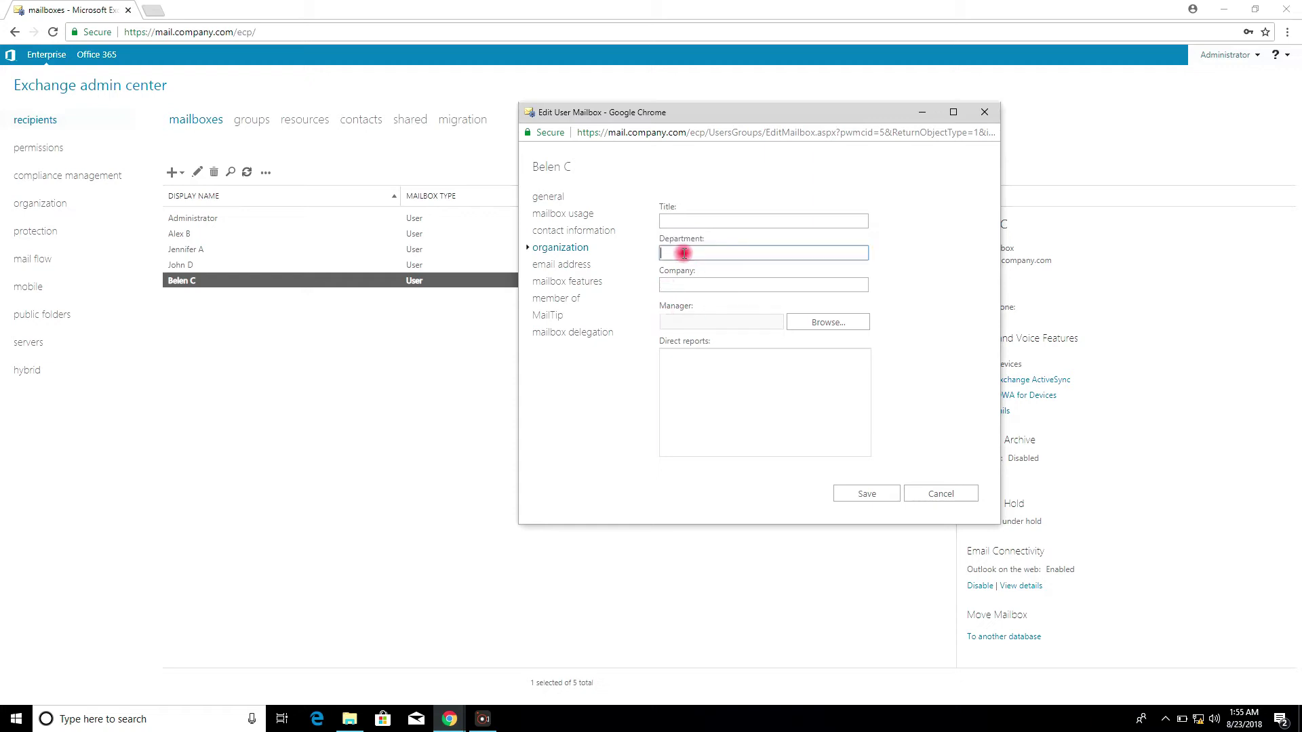
left_click_drag(702, 238, 672, 257)
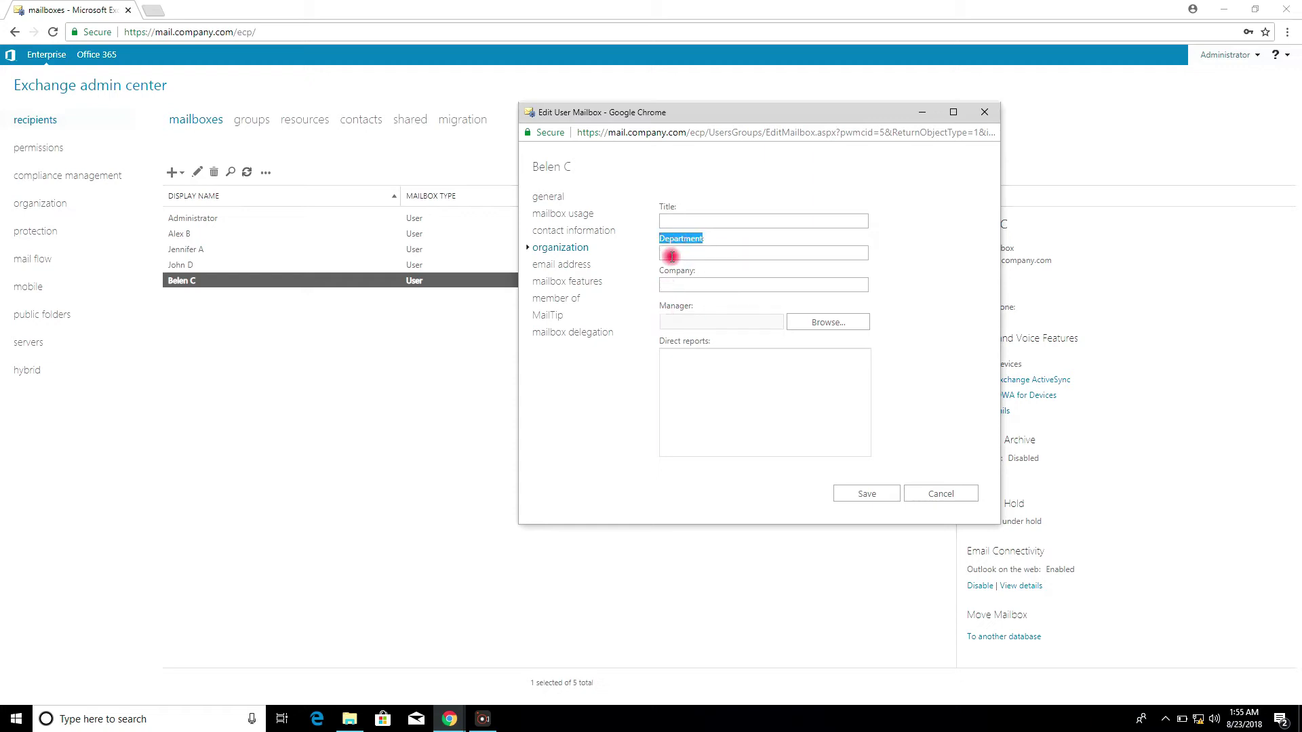
left_click(843, 713)
left_click(669, 254)
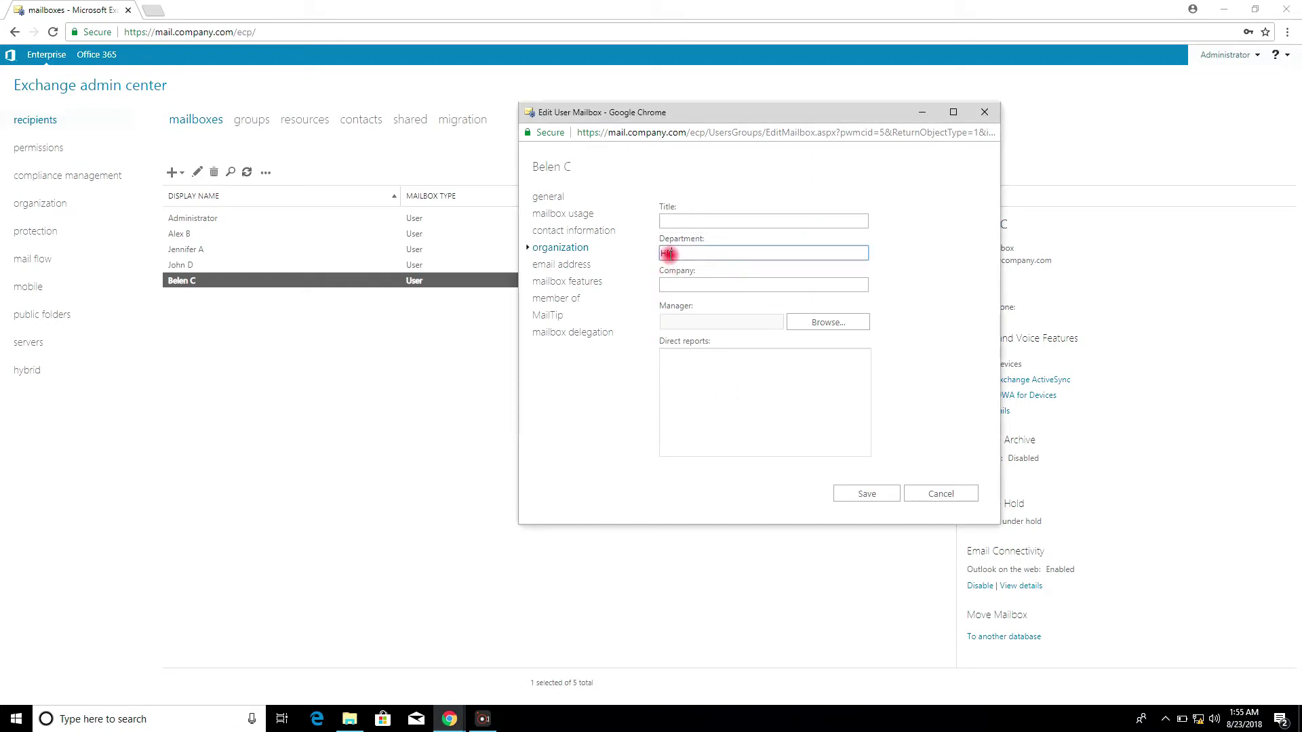
left_click(729, 285)
left_click(865, 494)
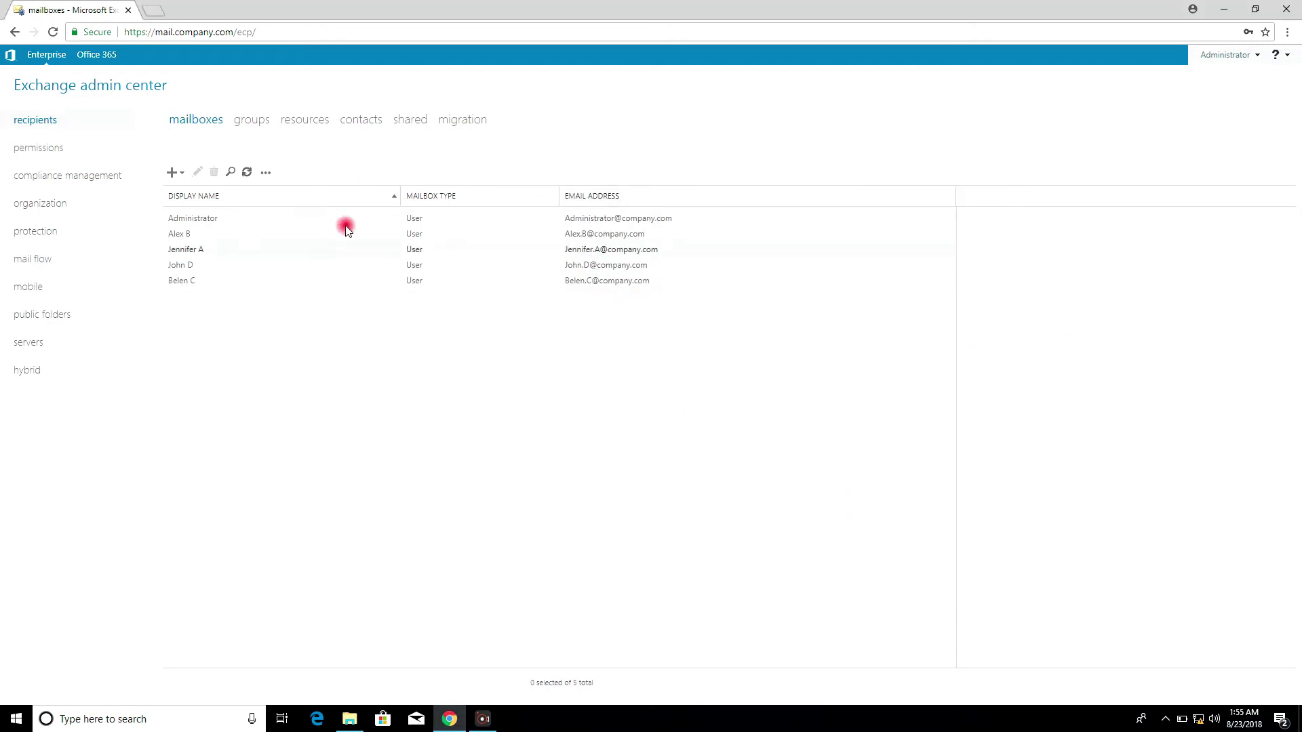
left_click(151, 11)
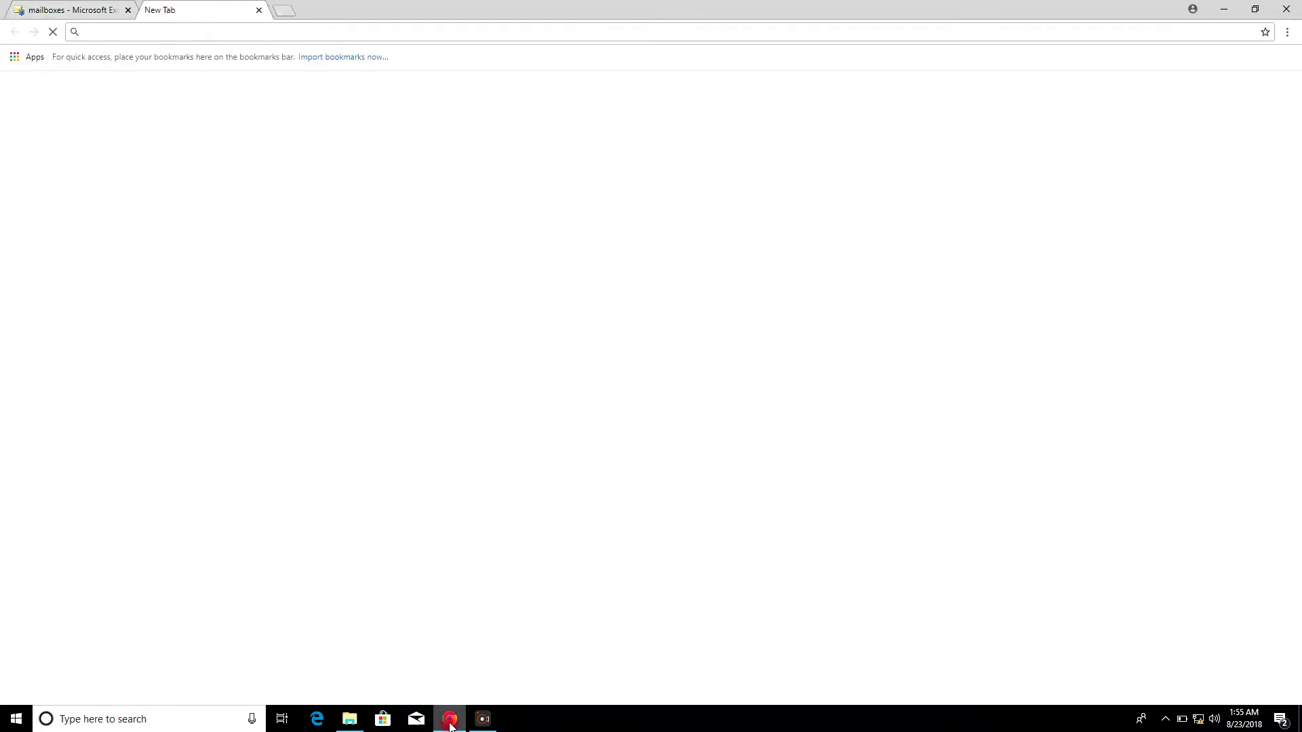
Step: Load the mail.company.com/owa Outlook sign-in page in a new Chrome incognito window
left_click_drag(437, 644, 430, 628)
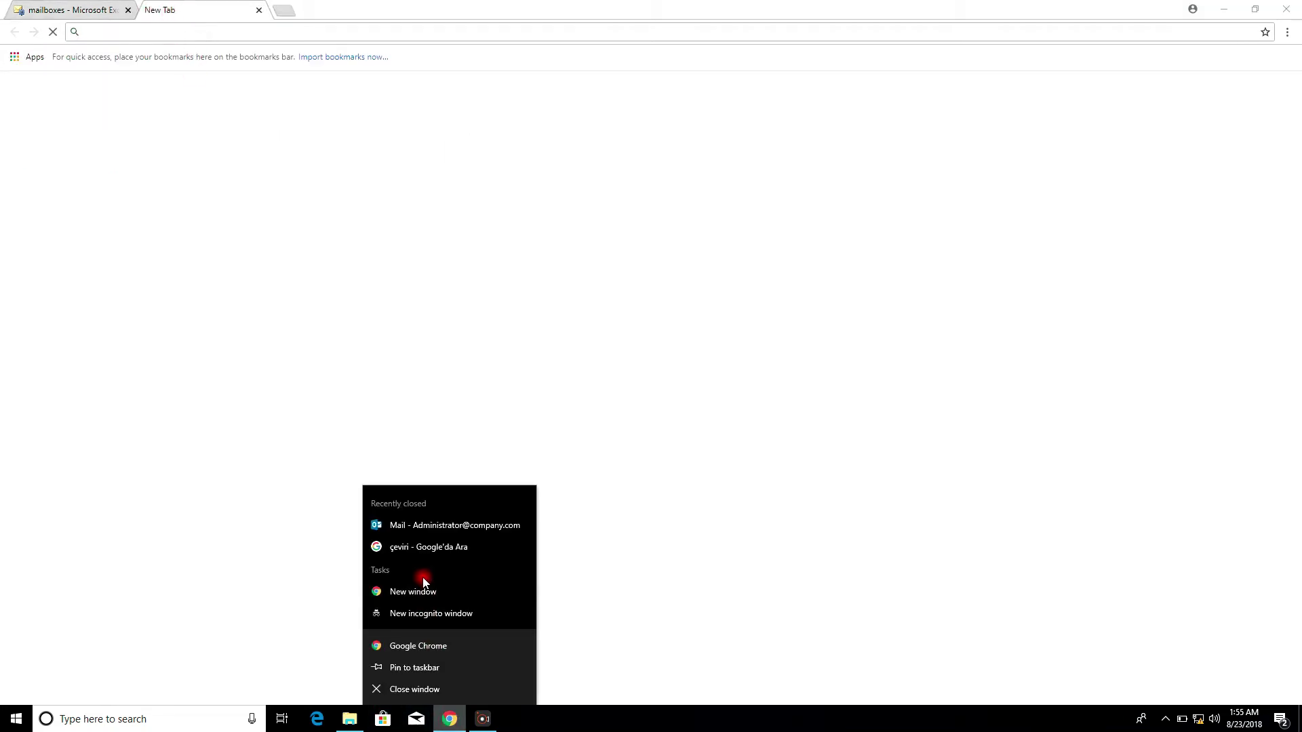
left_click(426, 613)
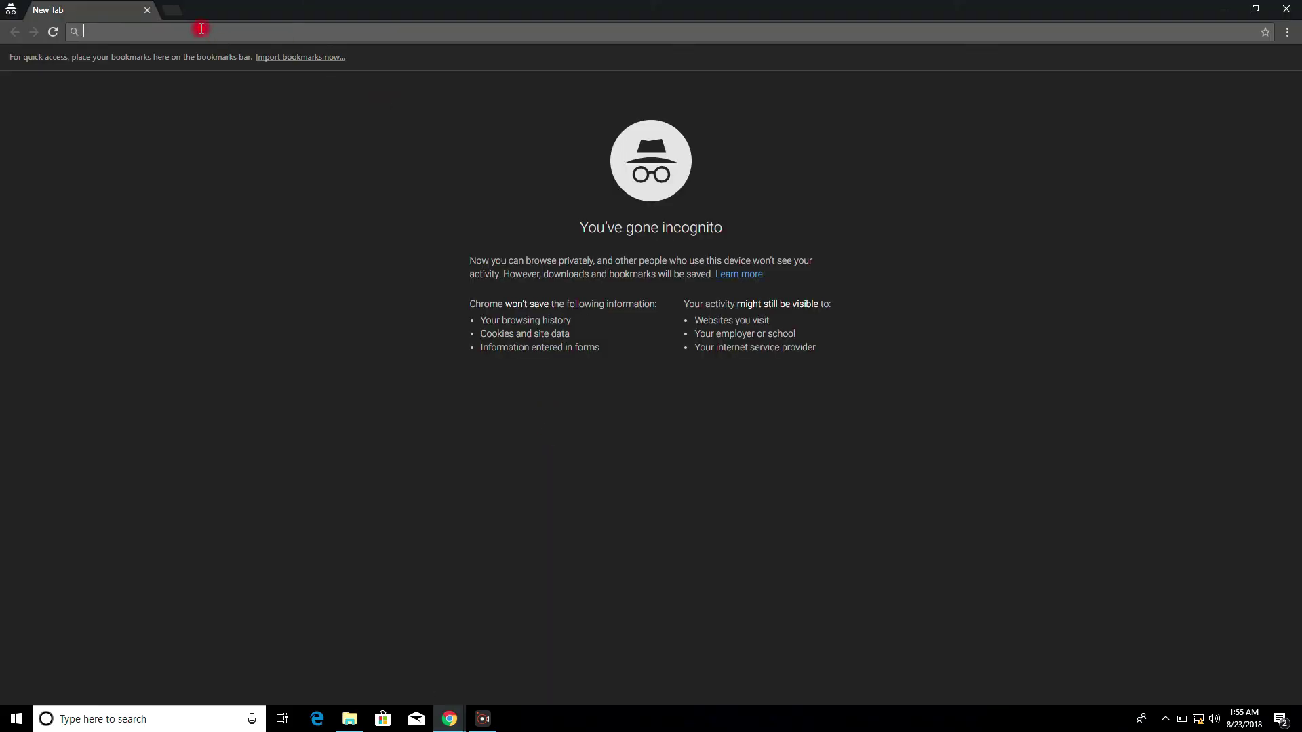
type("mail.company.com/ecp")
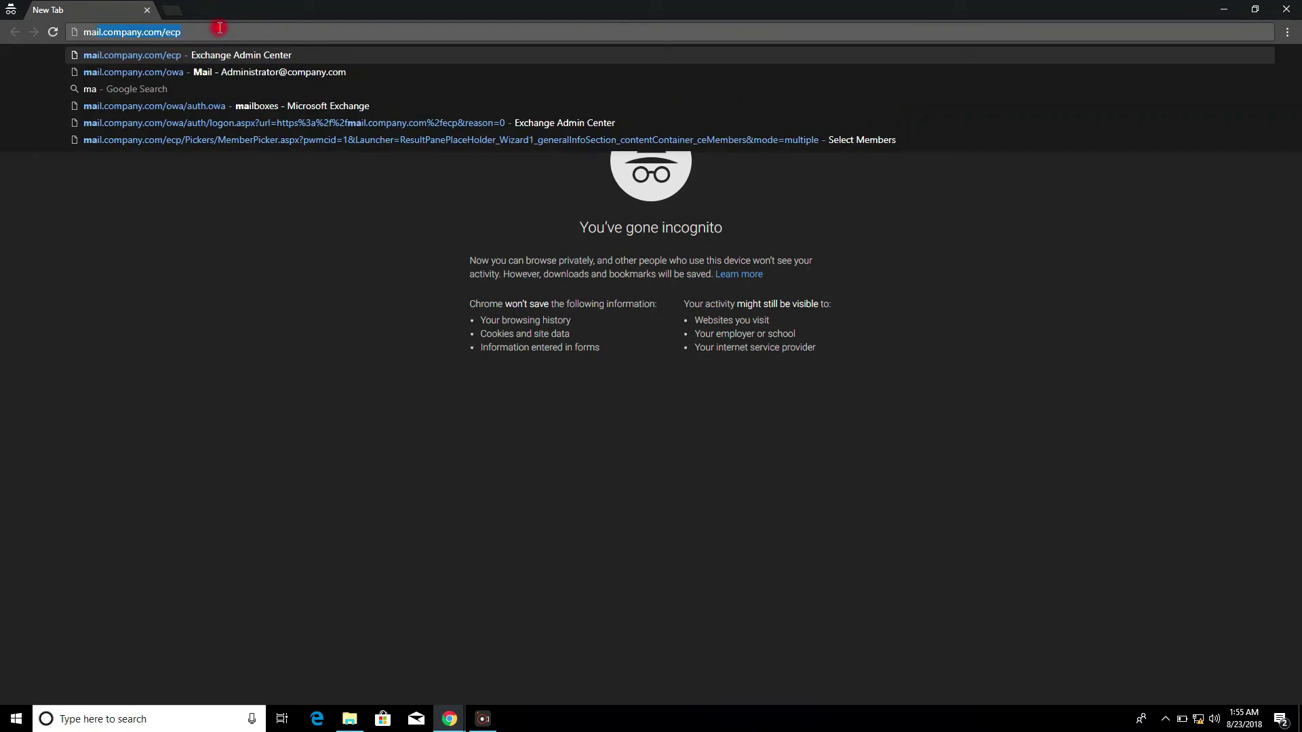
key("Down")
key("Down")
key("Up")
key("Return")
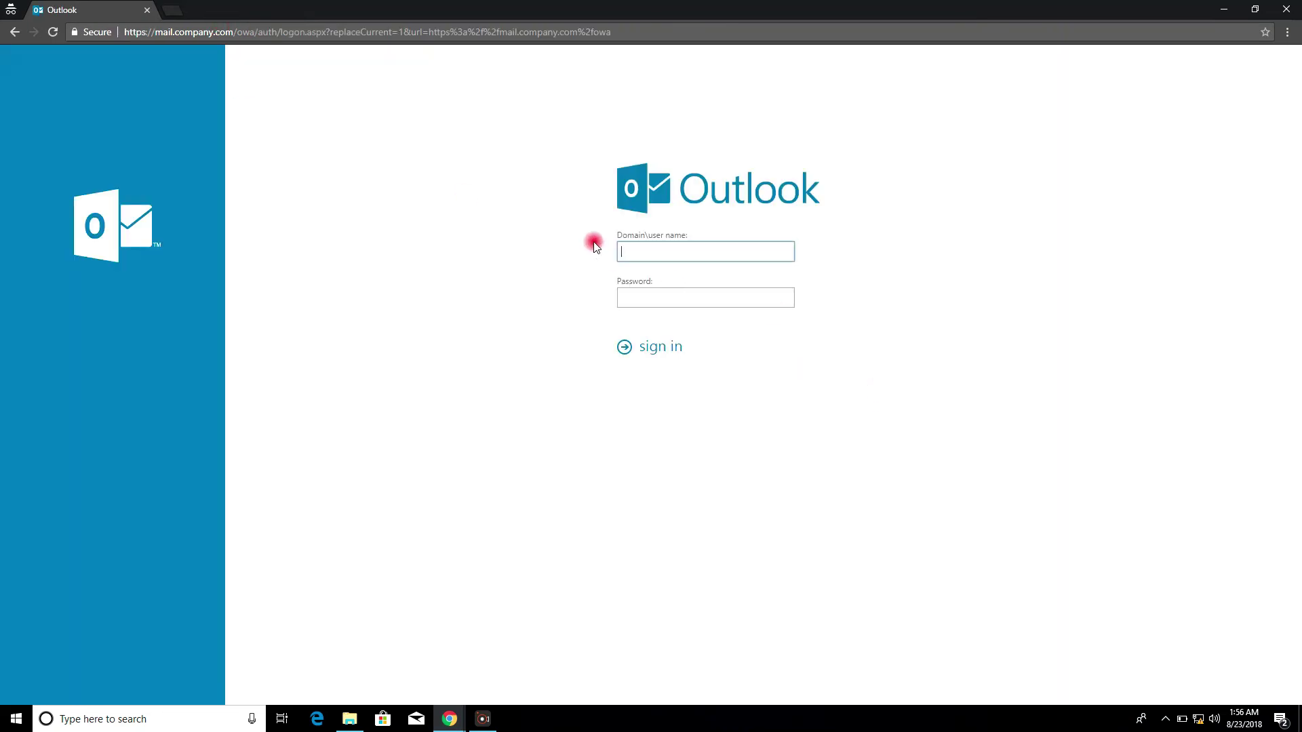
Step: Sign in to Outlook on the web with the new user's domain user name and password
key("alt+Tab")
key("ctrl+t")
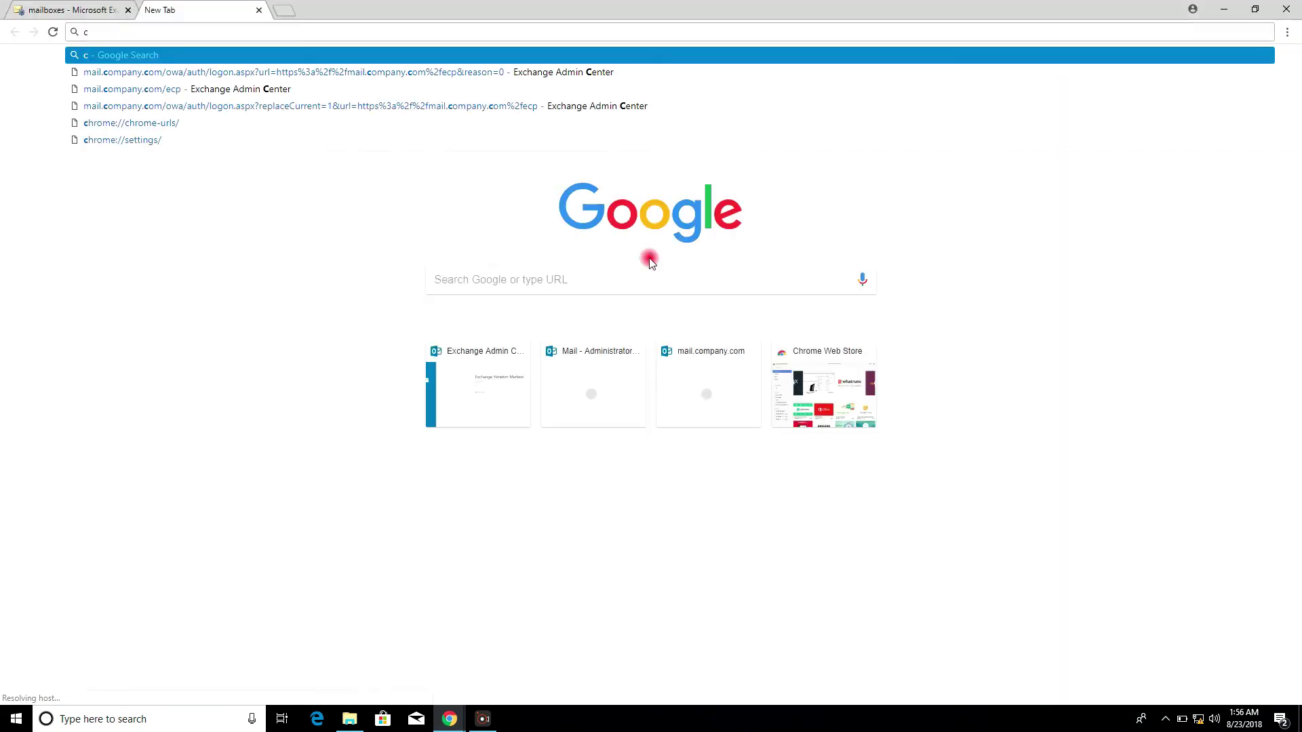
left_click(578, 179)
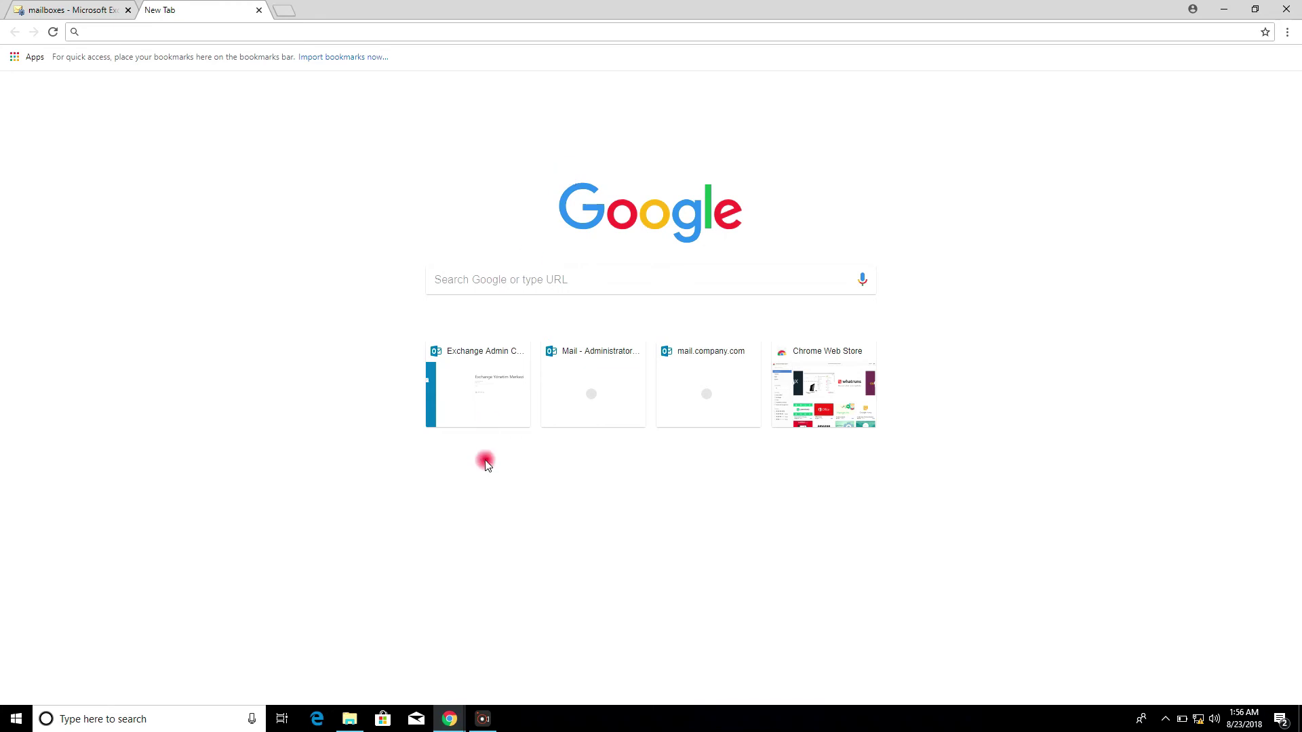
mouse_move(444, 717)
left_click(517, 651)
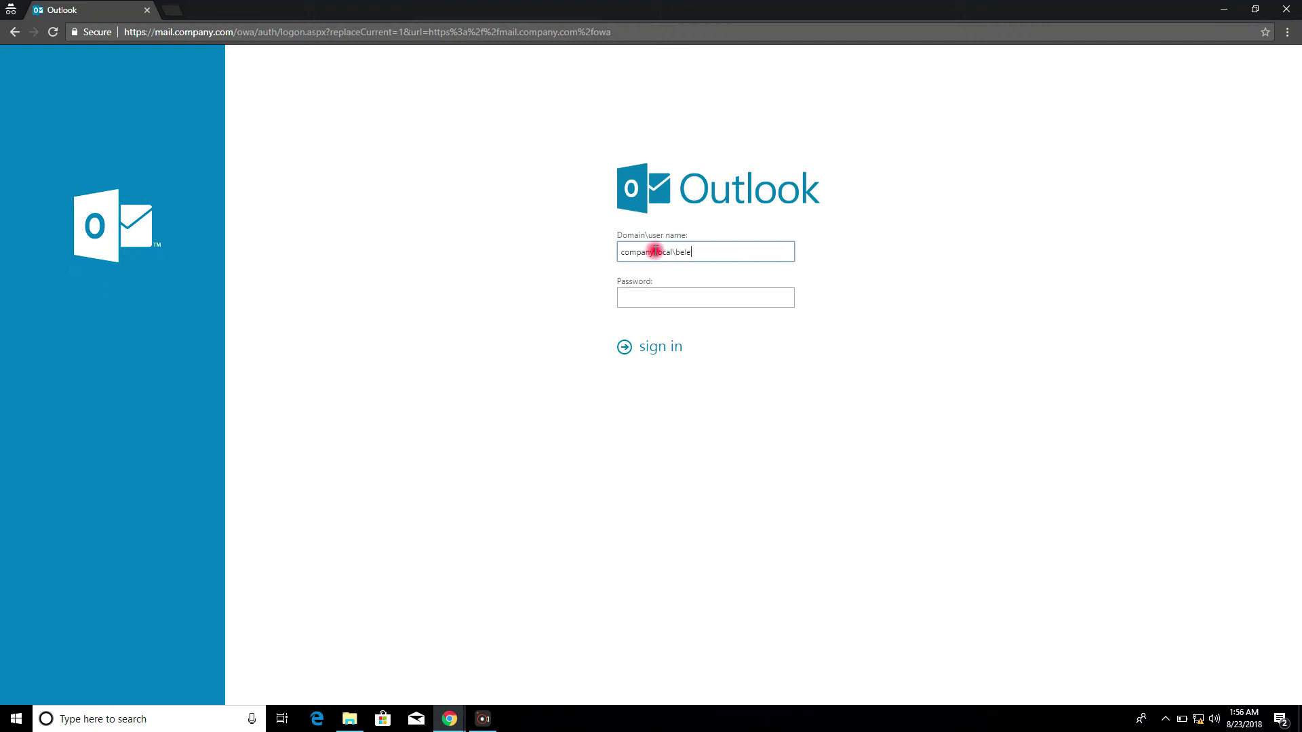
key("Tab")
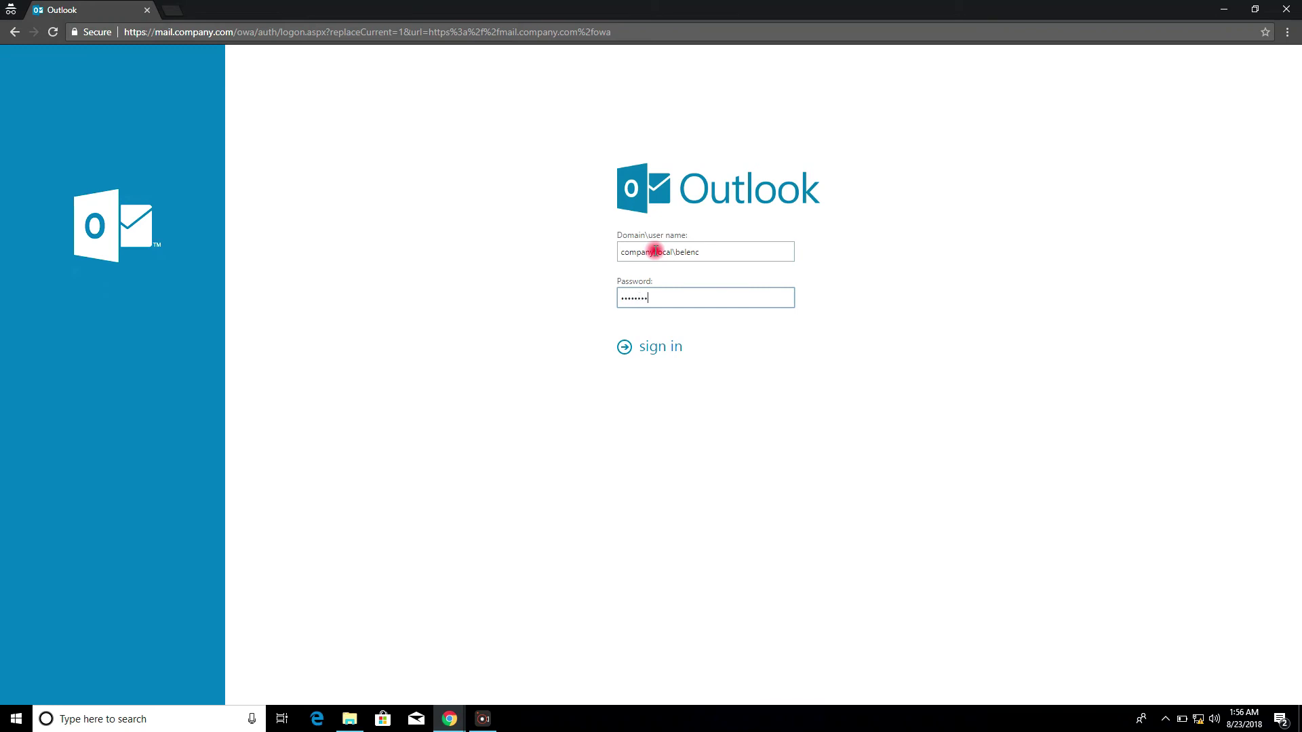
key("Return")
left_click(645, 296)
left_click(661, 354)
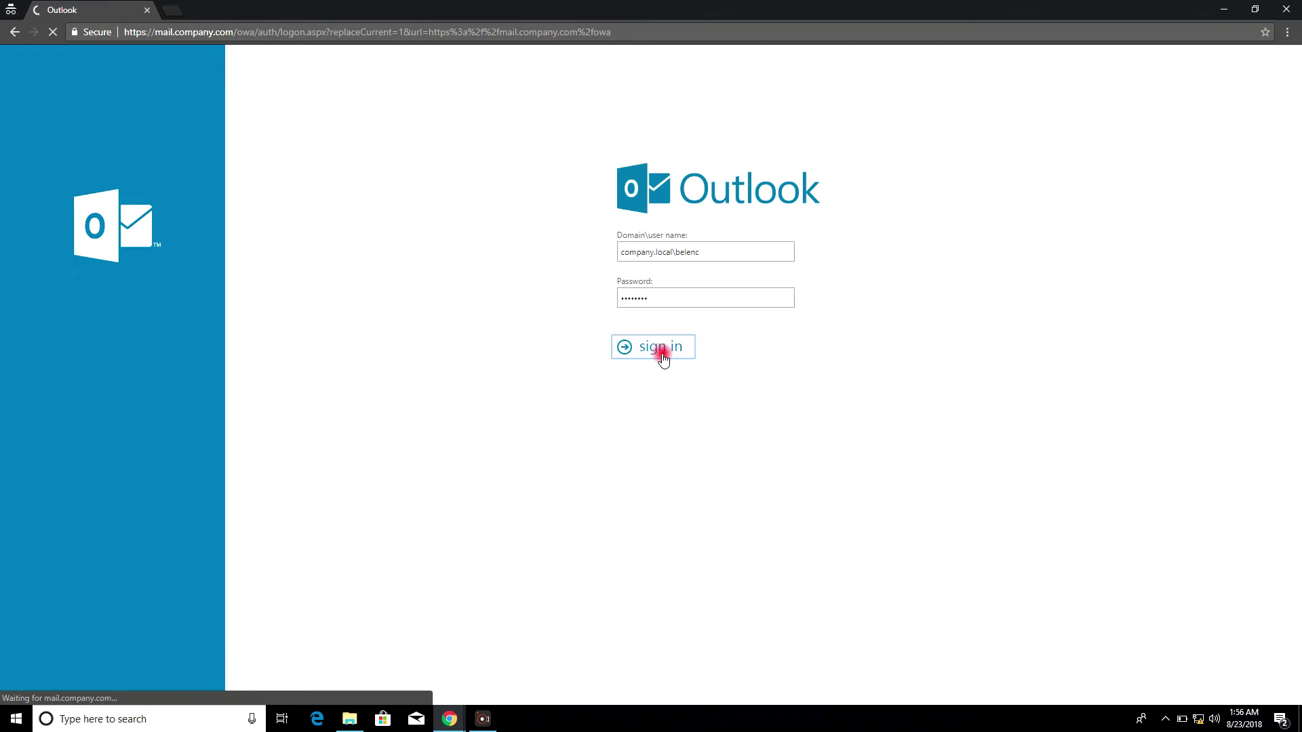
left_click(662, 349)
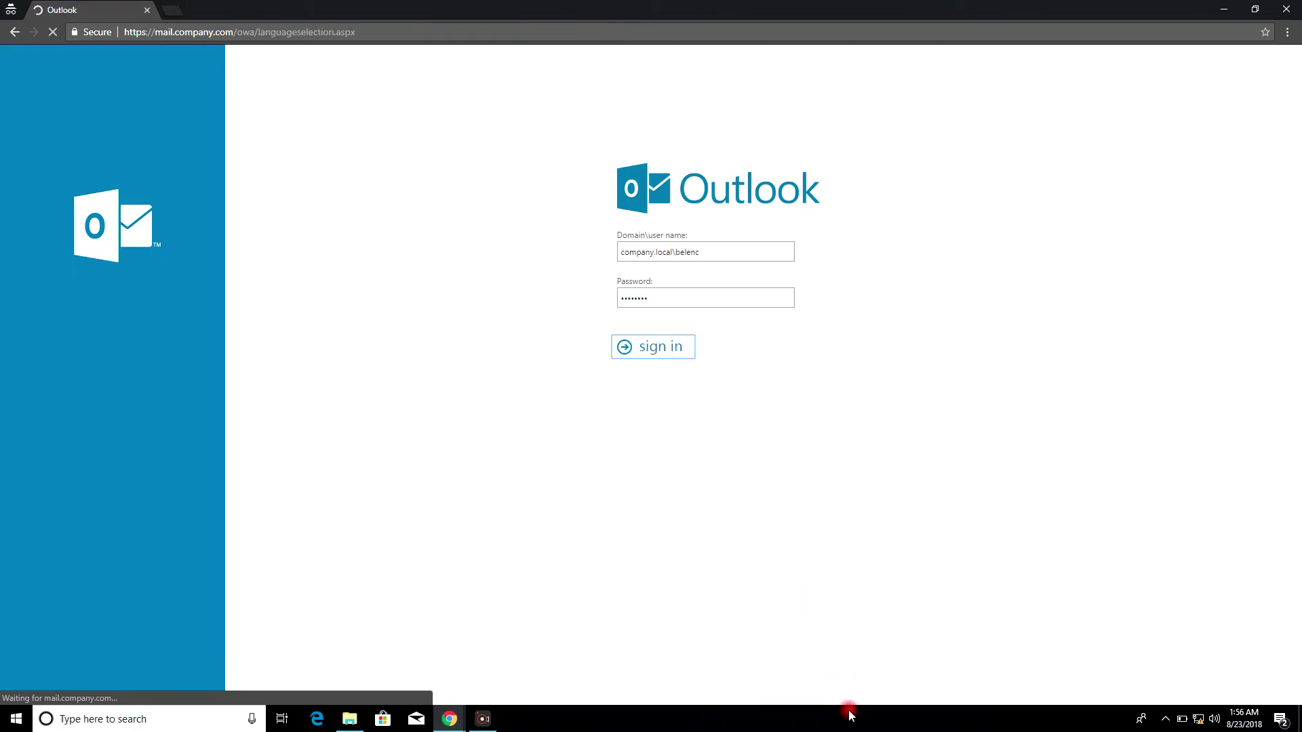
Step: Set the time zone to (UTC-08:00) Pacific Time (US & Canada) and save
left_click(661, 300)
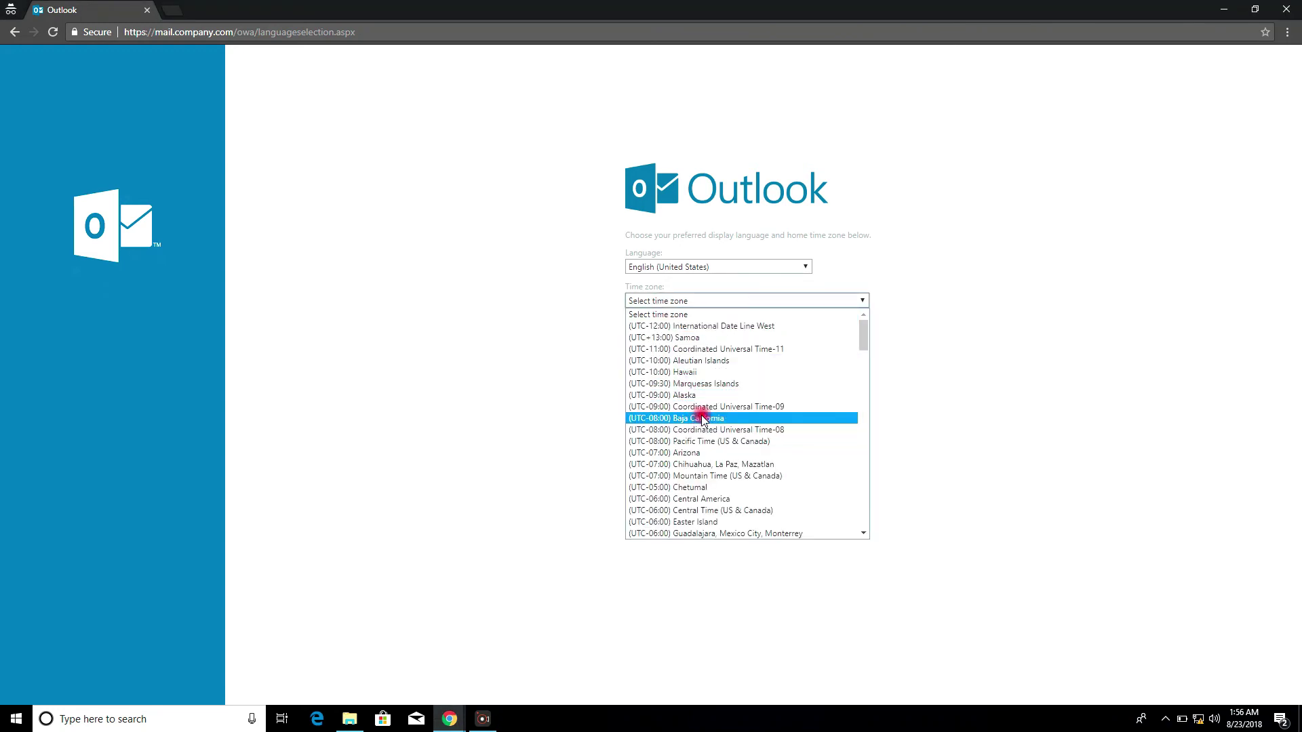
left_click(670, 441)
left_click(666, 361)
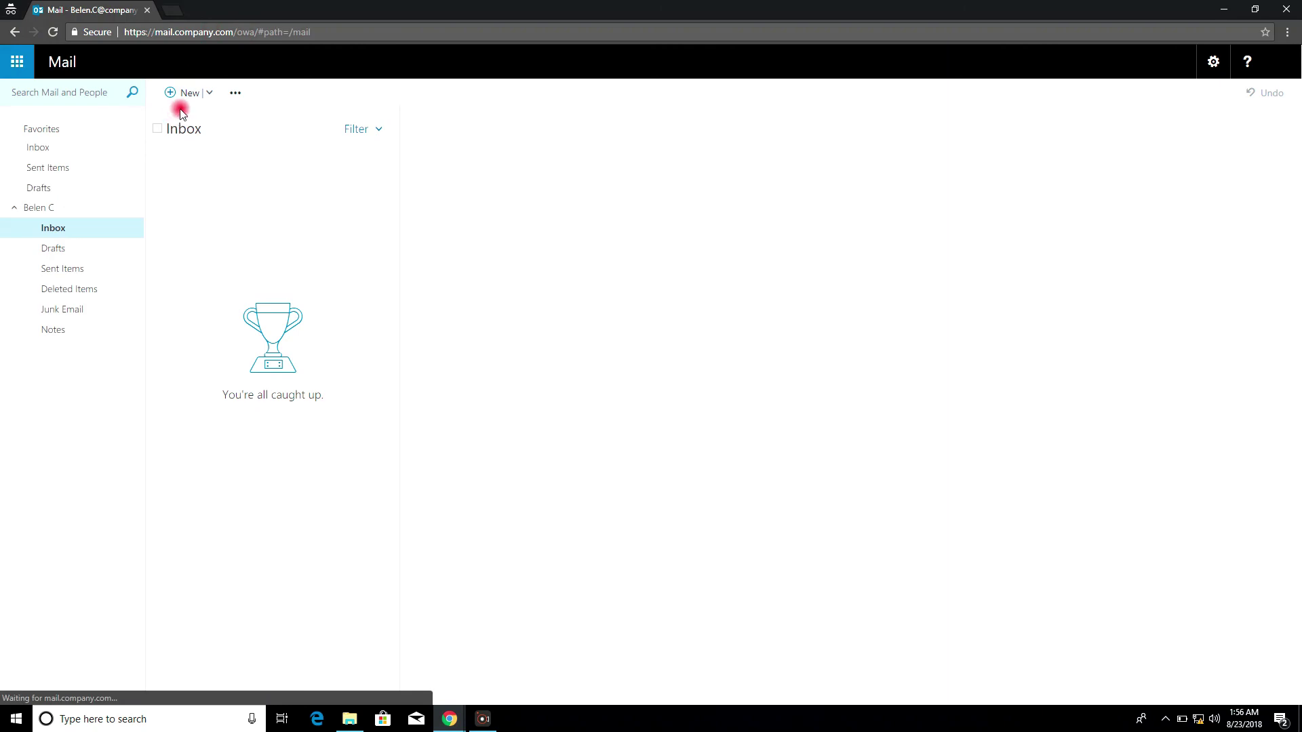
Step: Send a message with subject and body 'test' to the Company HR group address
left_click(175, 99)
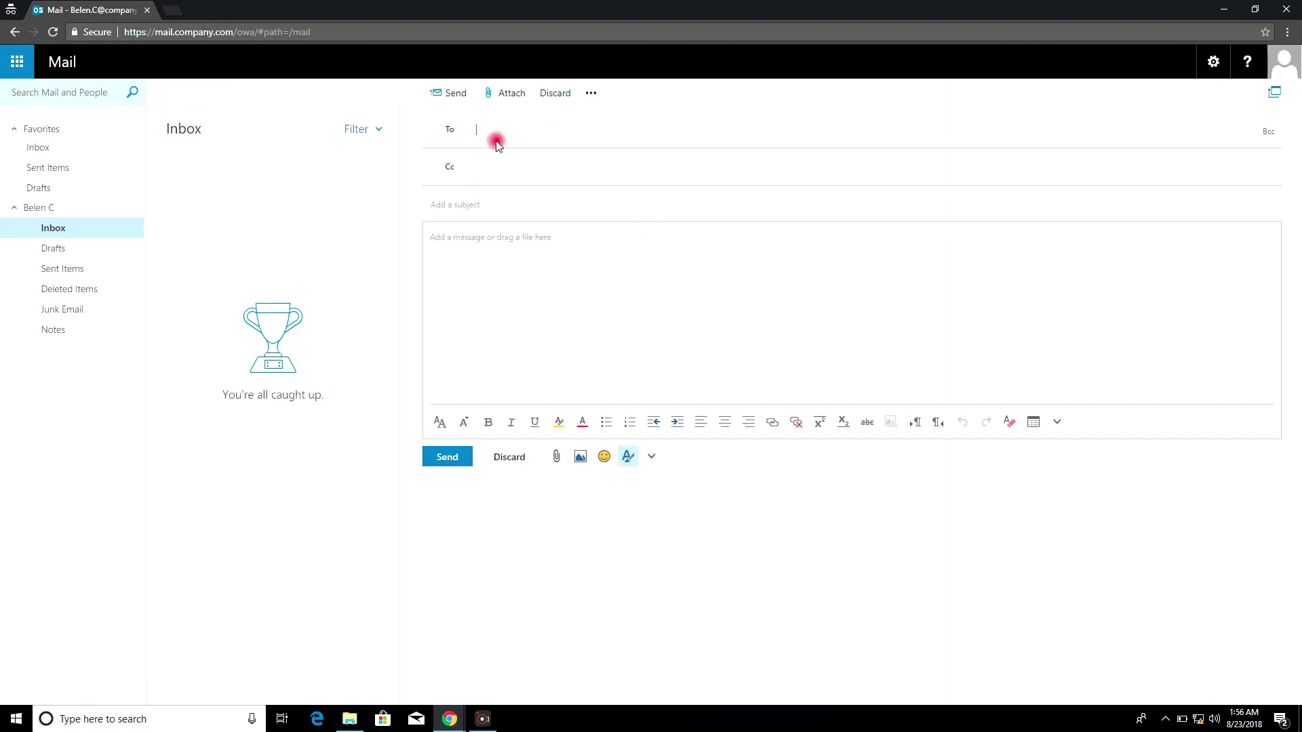
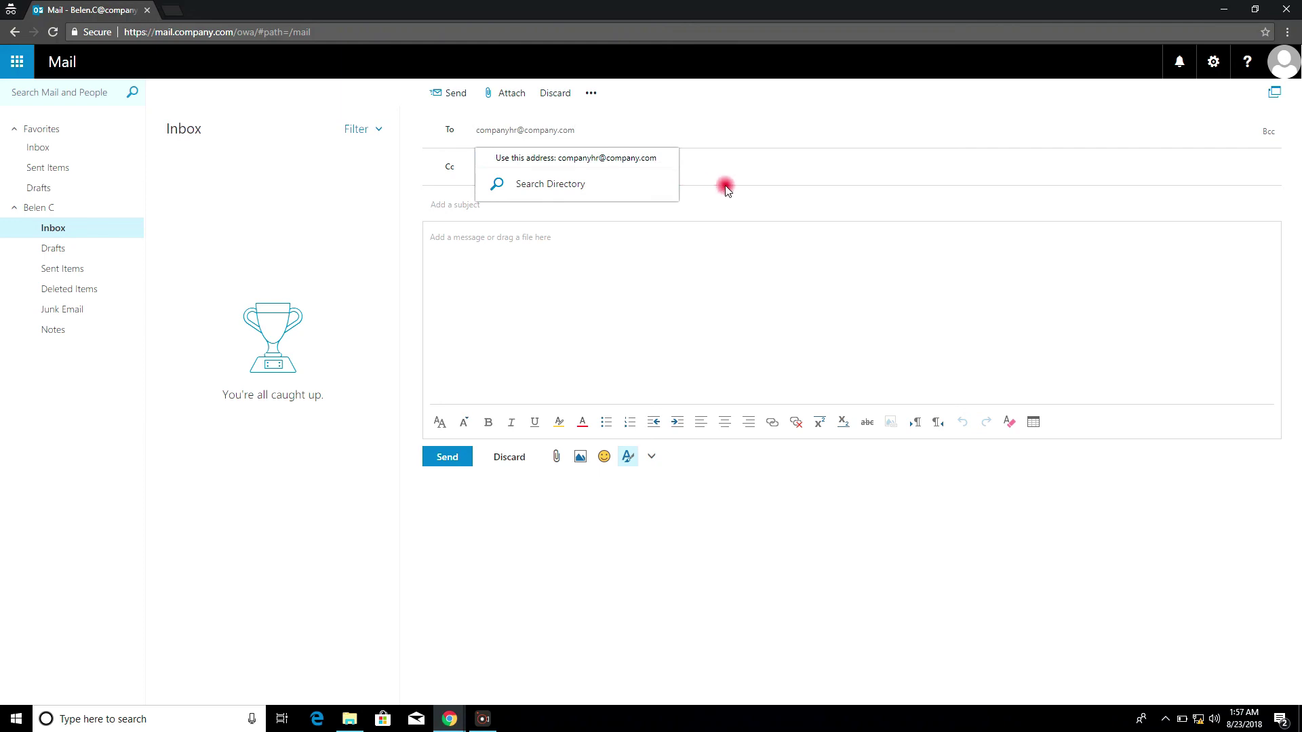
left_click(710, 208)
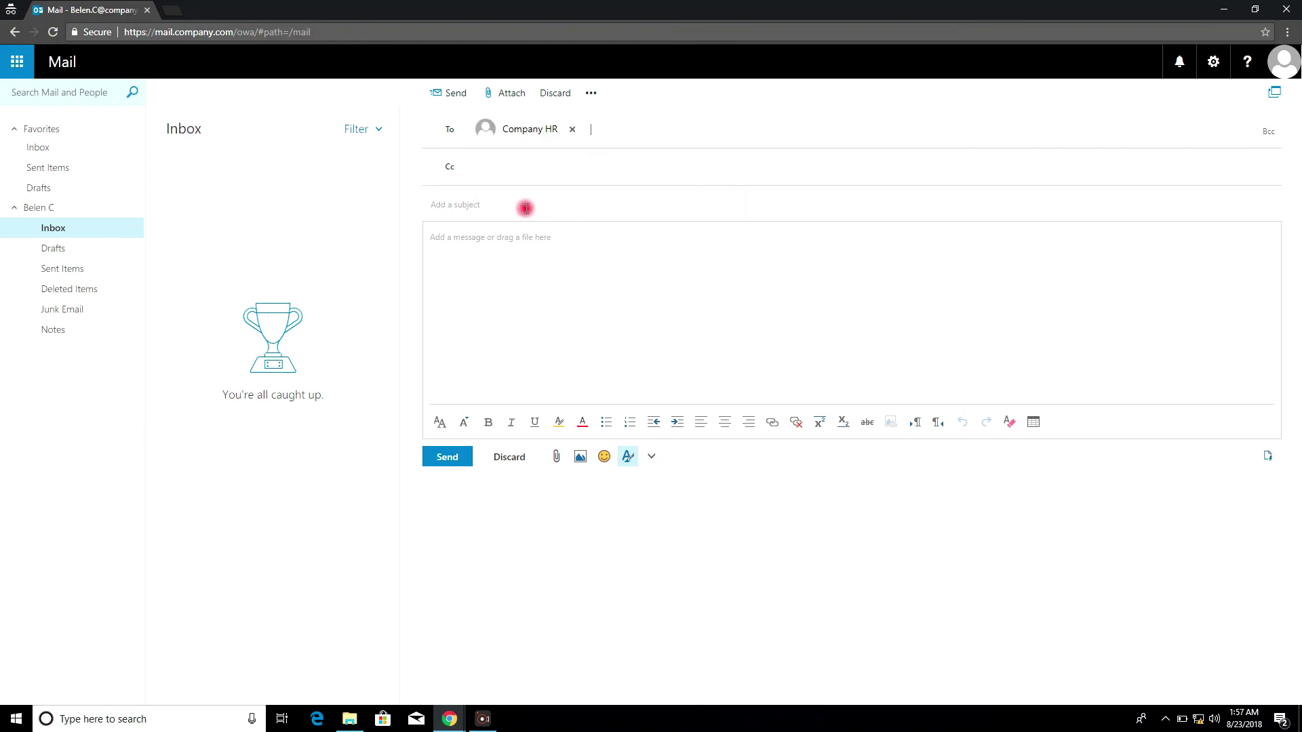
left_click(454, 251)
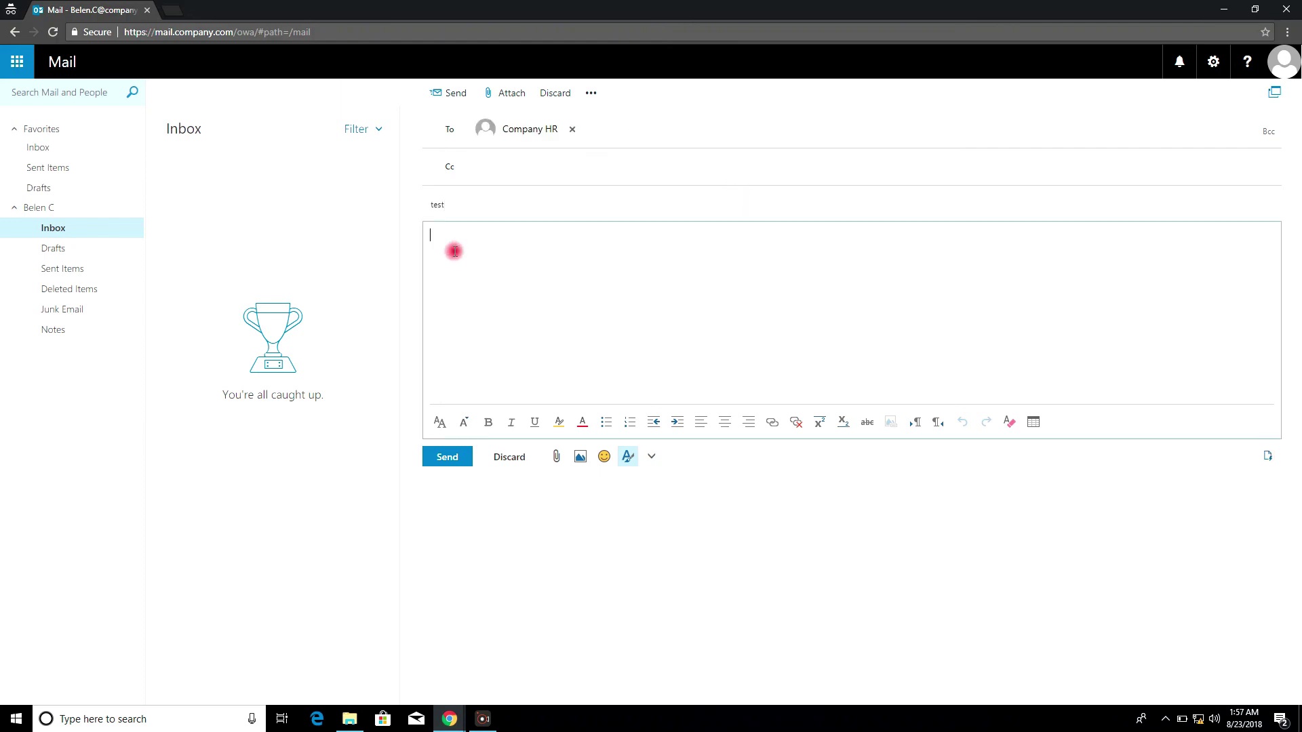
left_click(443, 94)
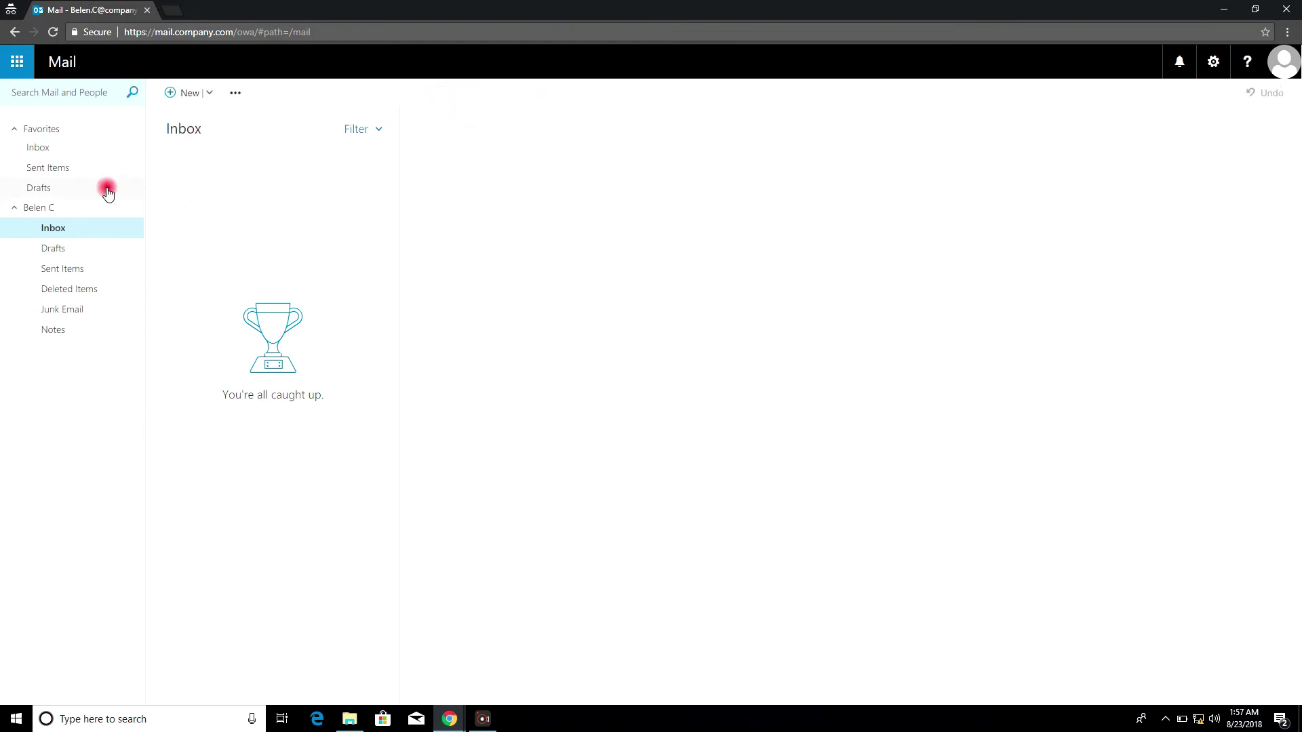
Step: Open the received test message's full header, then close the incognito window and return to the Exchange mailboxes tab
left_click(204, 167)
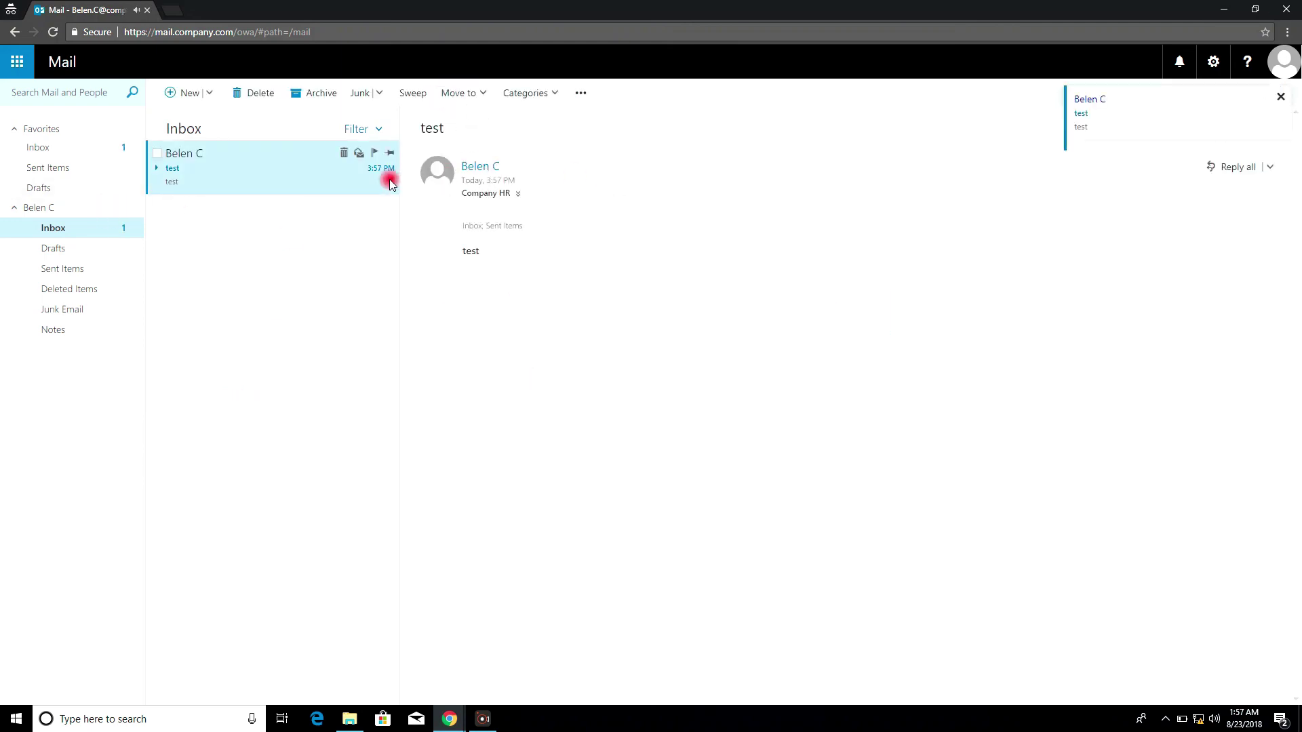
left_click(518, 194)
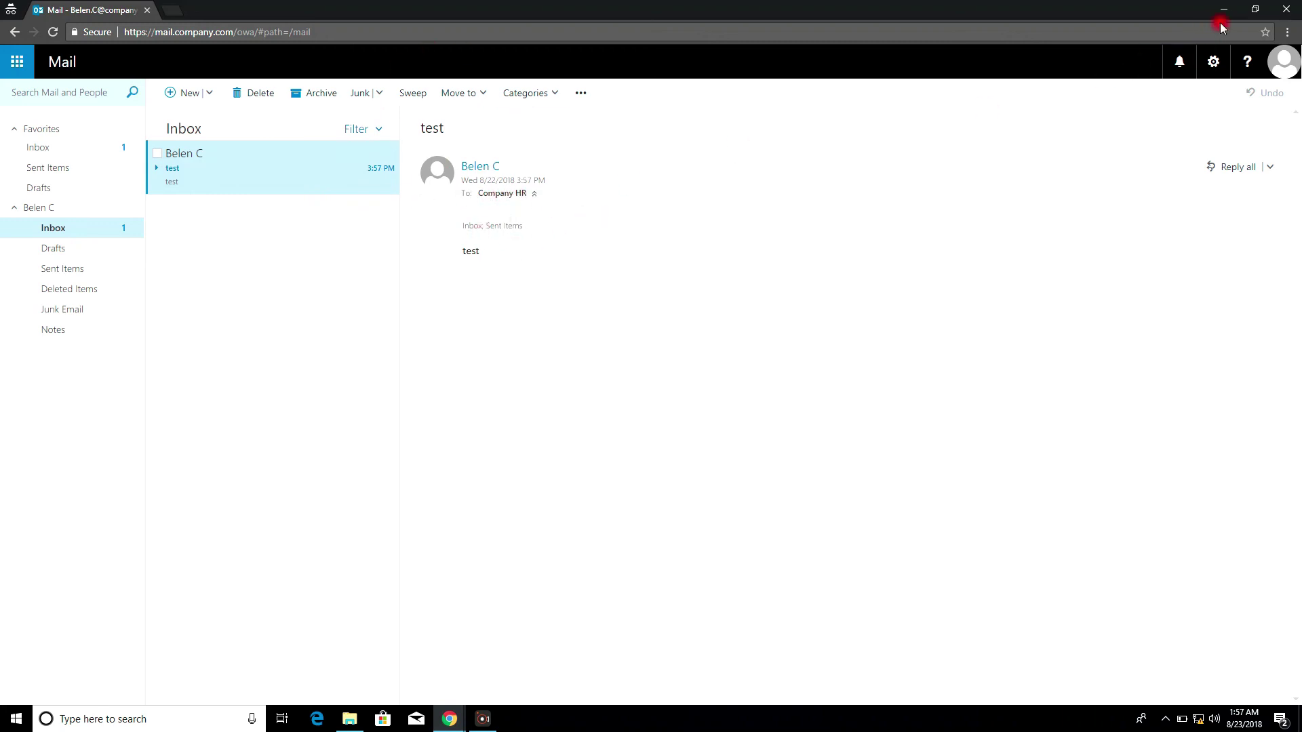
left_click(1286, 9)
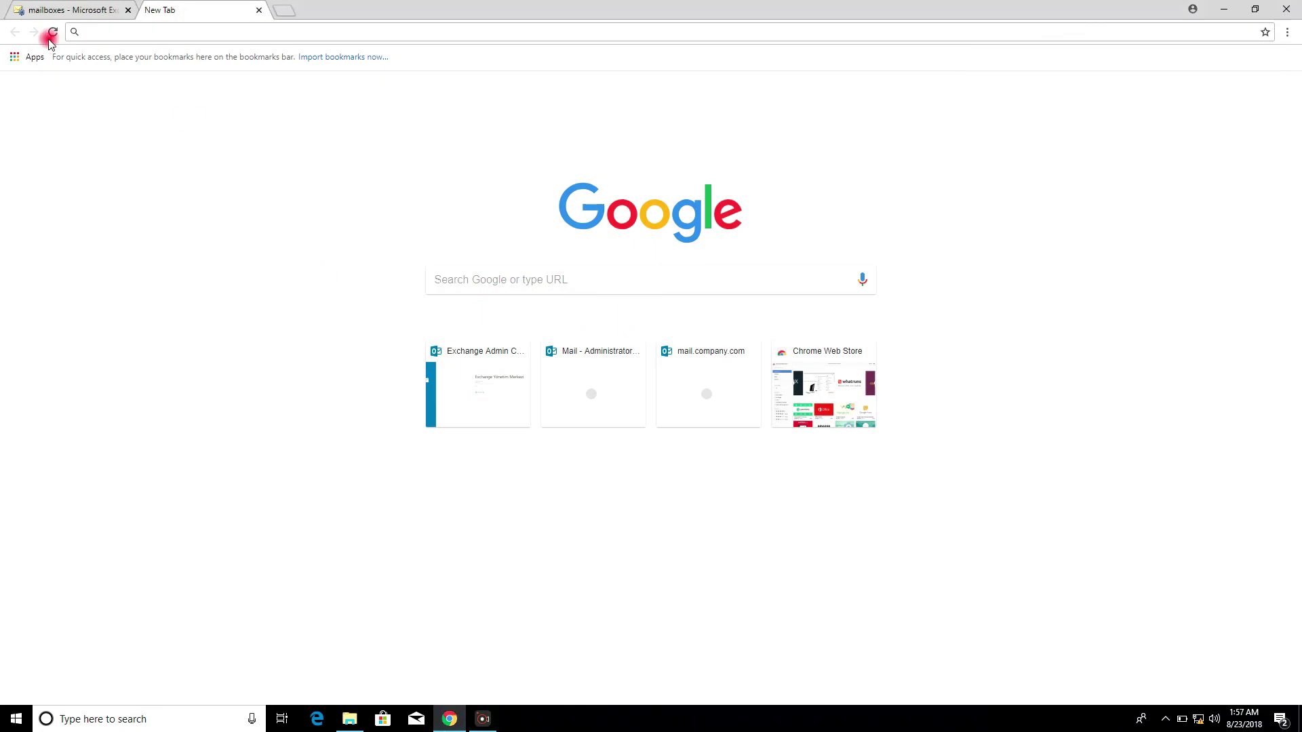
left_click(42, 10)
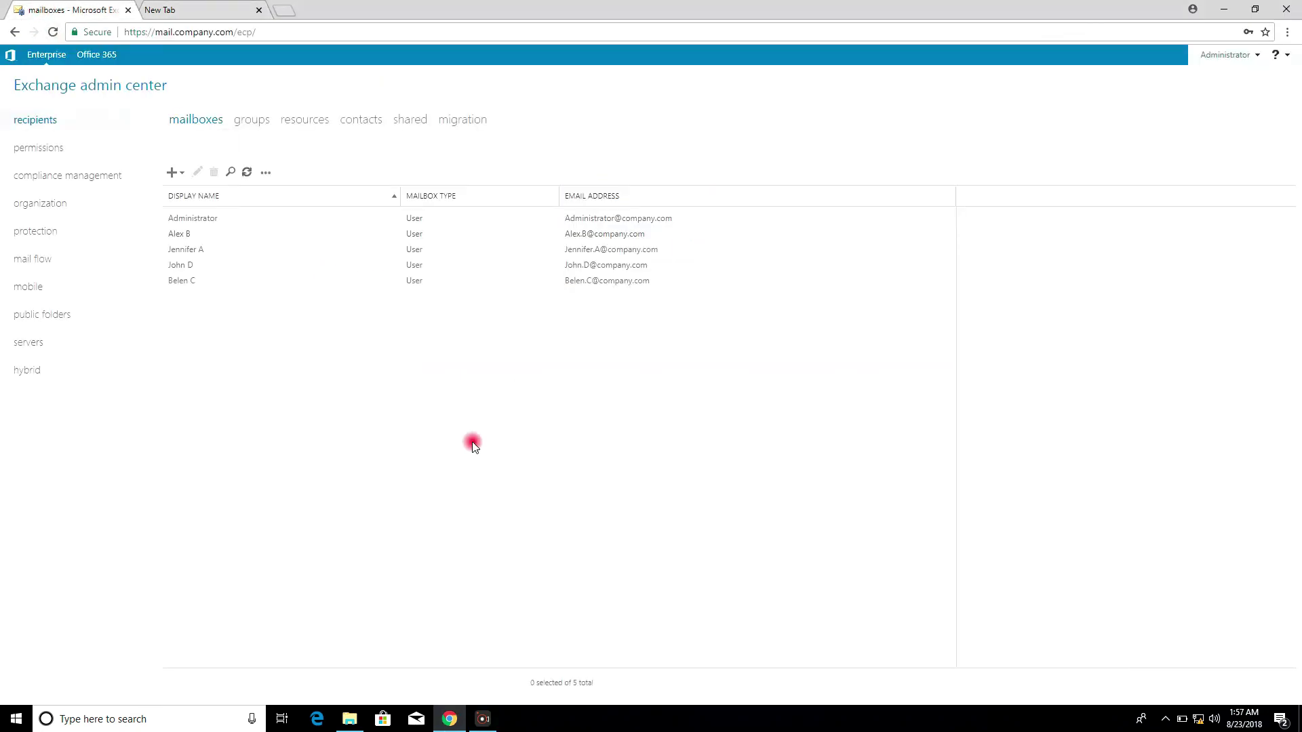